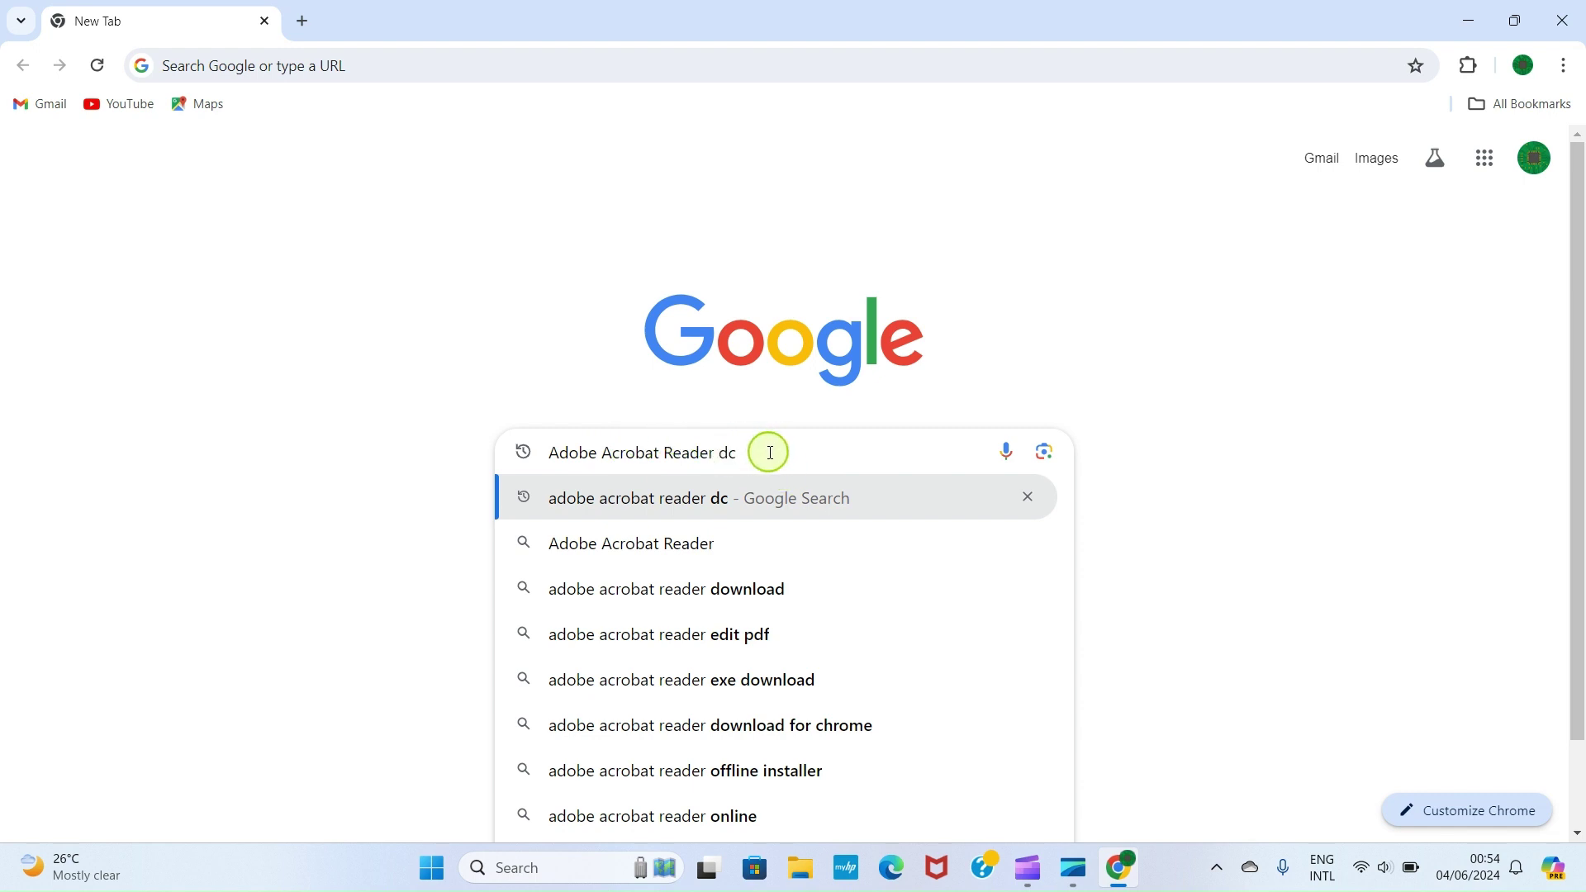
# - Search Google for 'adobe acrobat reader dc'
pyautogui.press('Return')
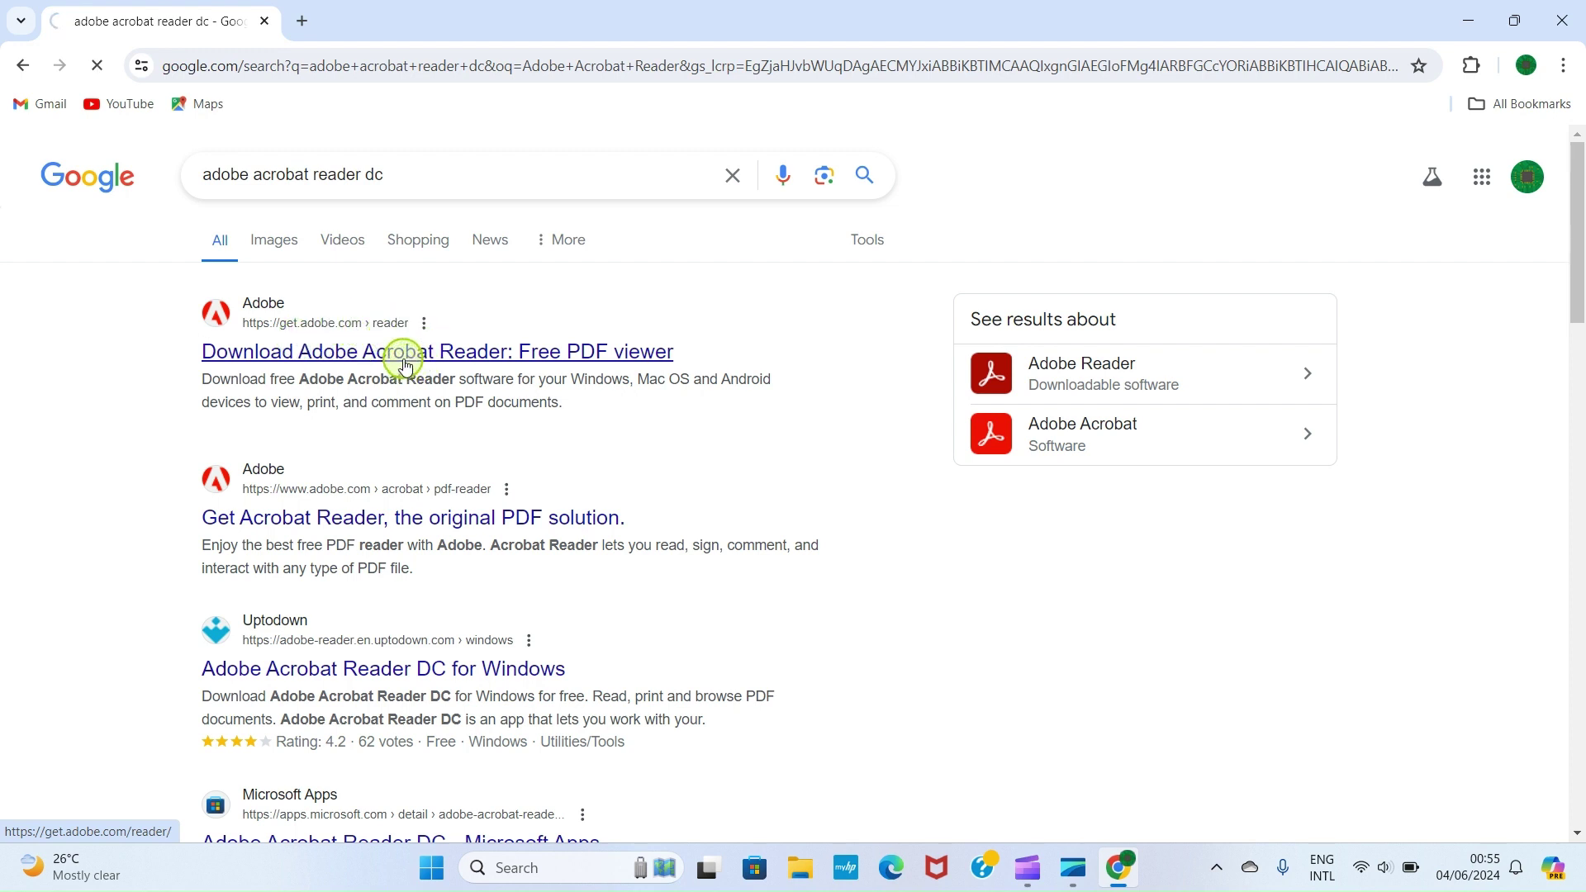
# - Download the Reader_en_install.exe installer from the get.adobe.com Acrobat Reader page
pyautogui.scroll(-3, 430, 385)
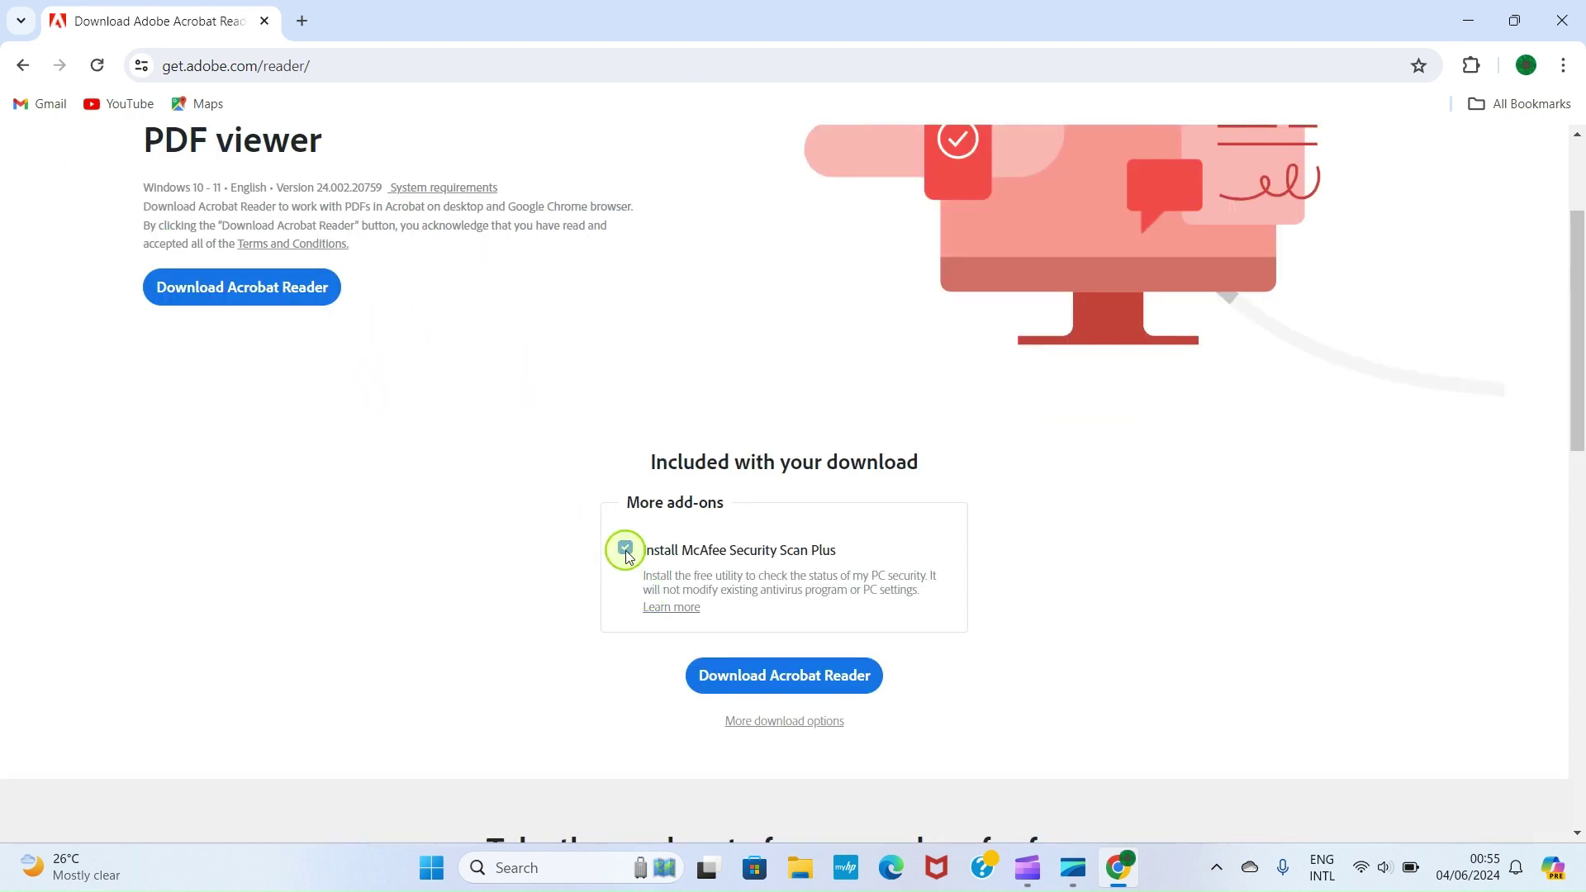
pyautogui.click(223, 298)
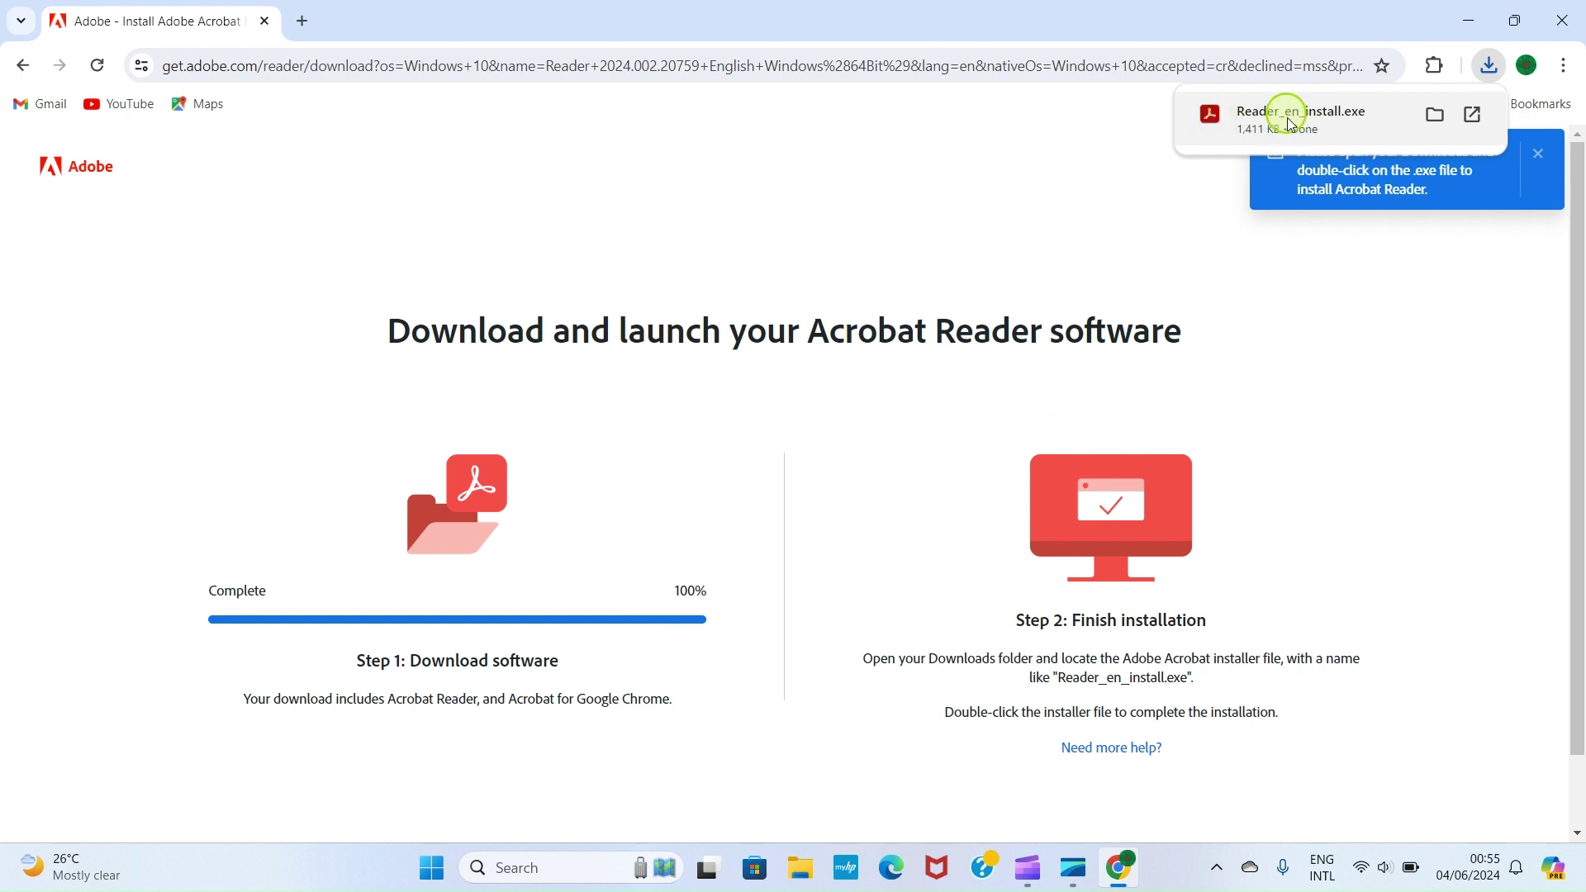
# - Run Reader_en_install from the Downloads folder to install Acrobat Reader
pyautogui.click(806, 877)
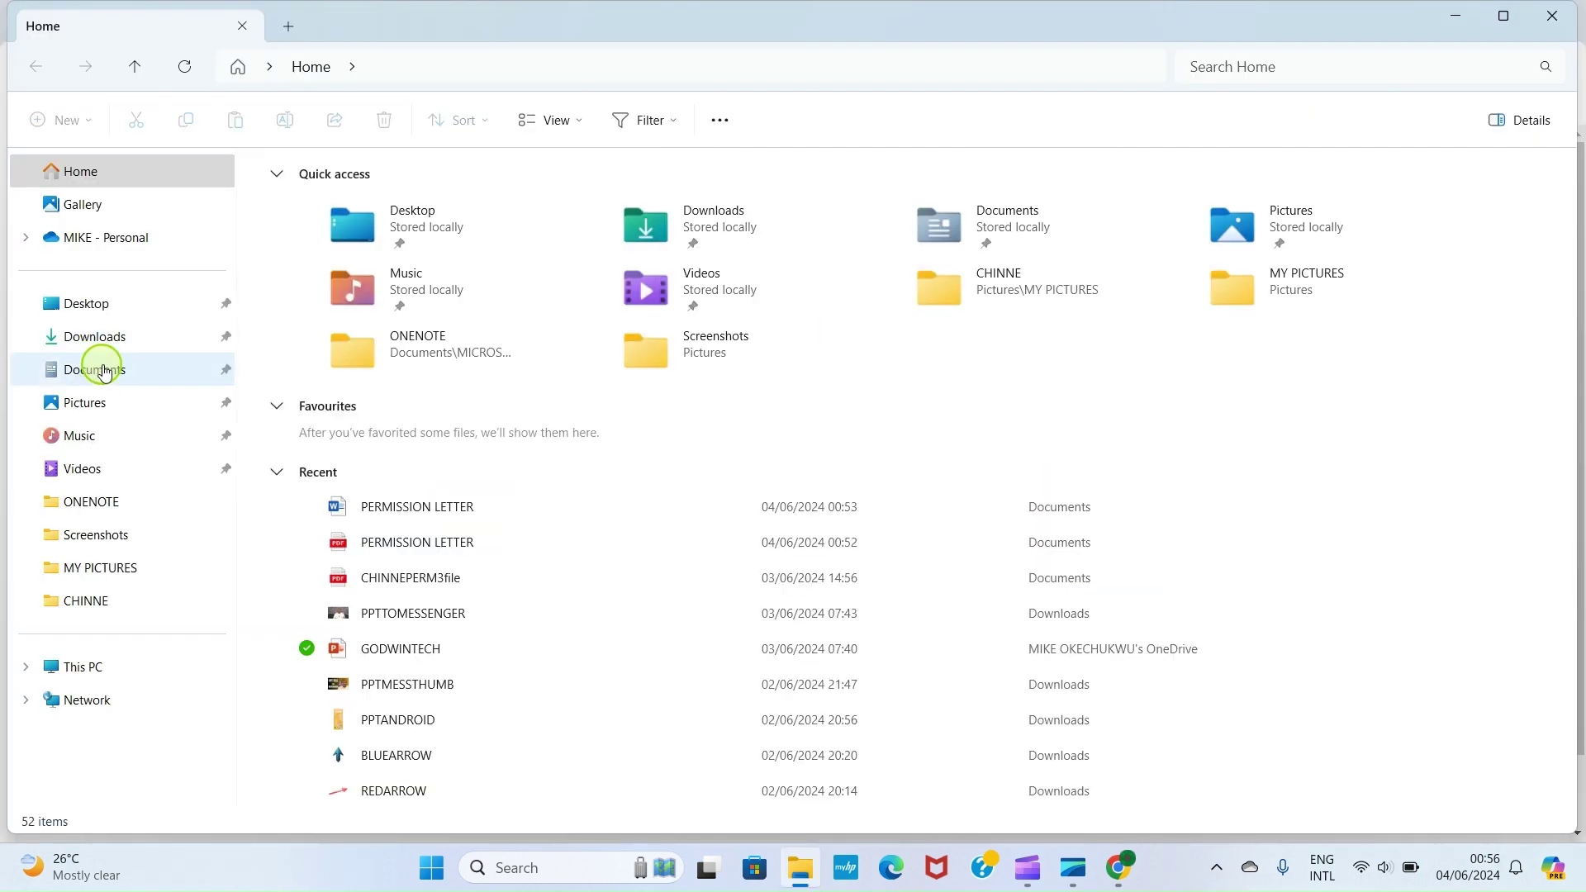
pyautogui.click(86, 341)
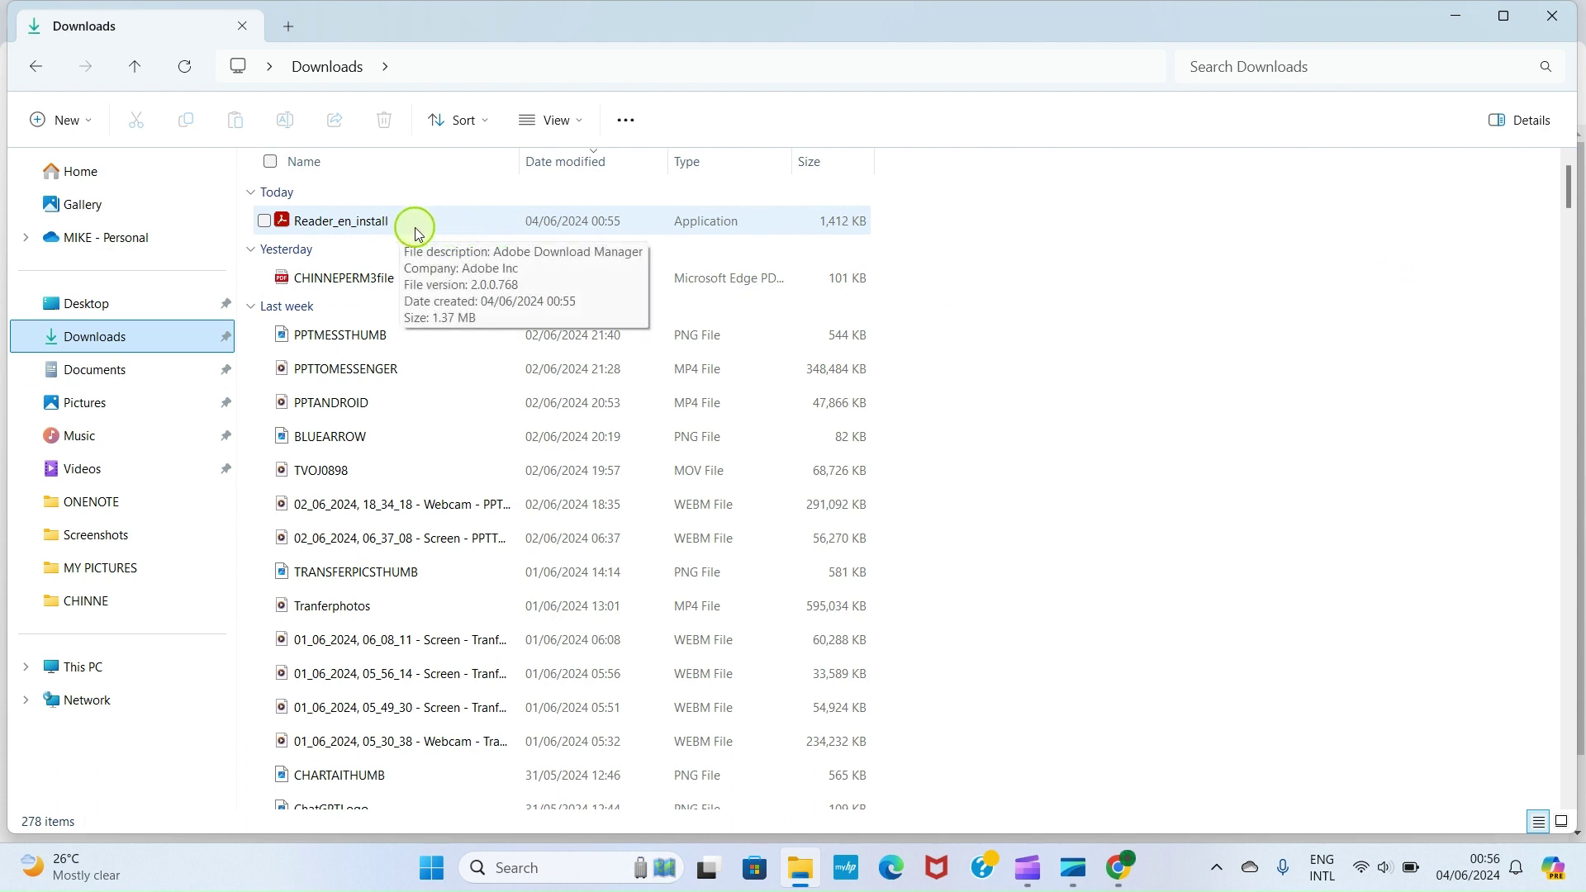
pyautogui.doubleClick(416, 231)
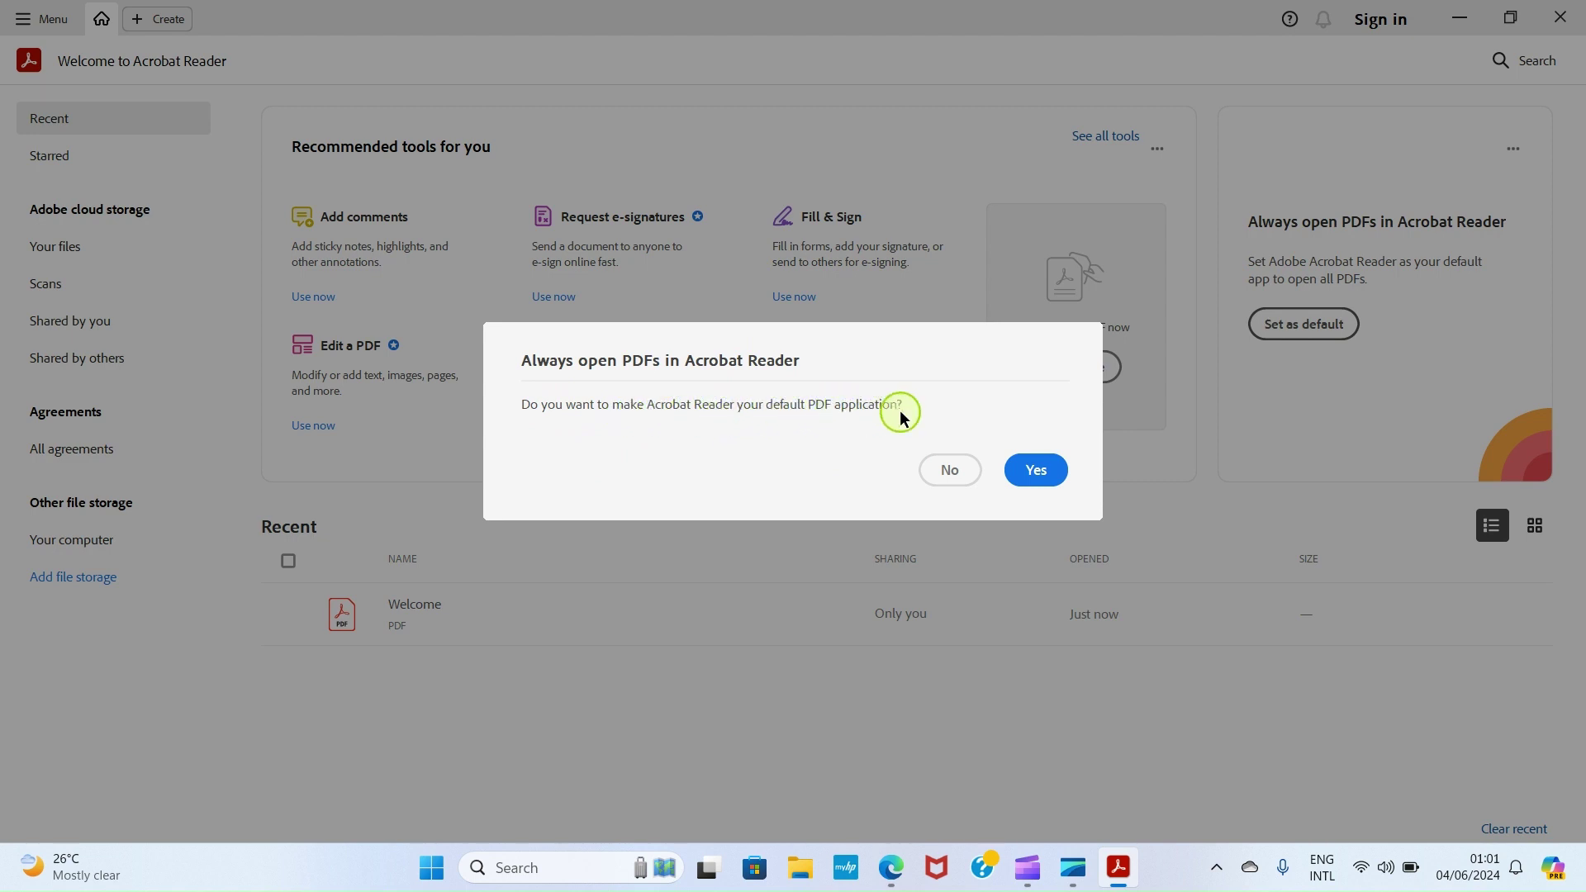
# - Decline making Reader the default PDF app and show the Signatures preferences
pyautogui.click(950, 469)
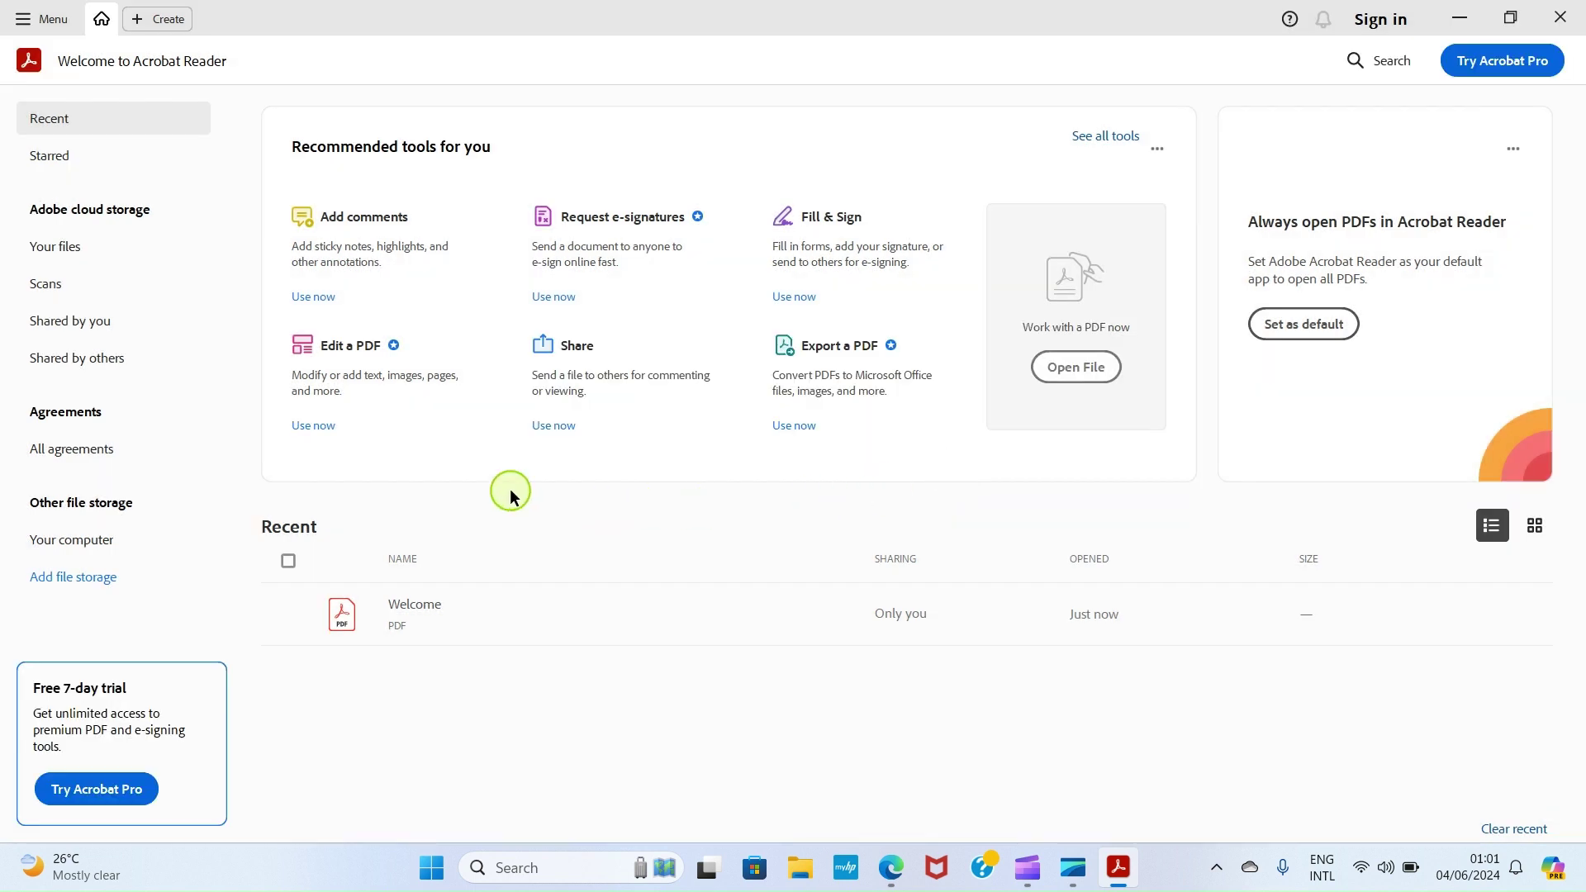
pyautogui.click(26, 20)
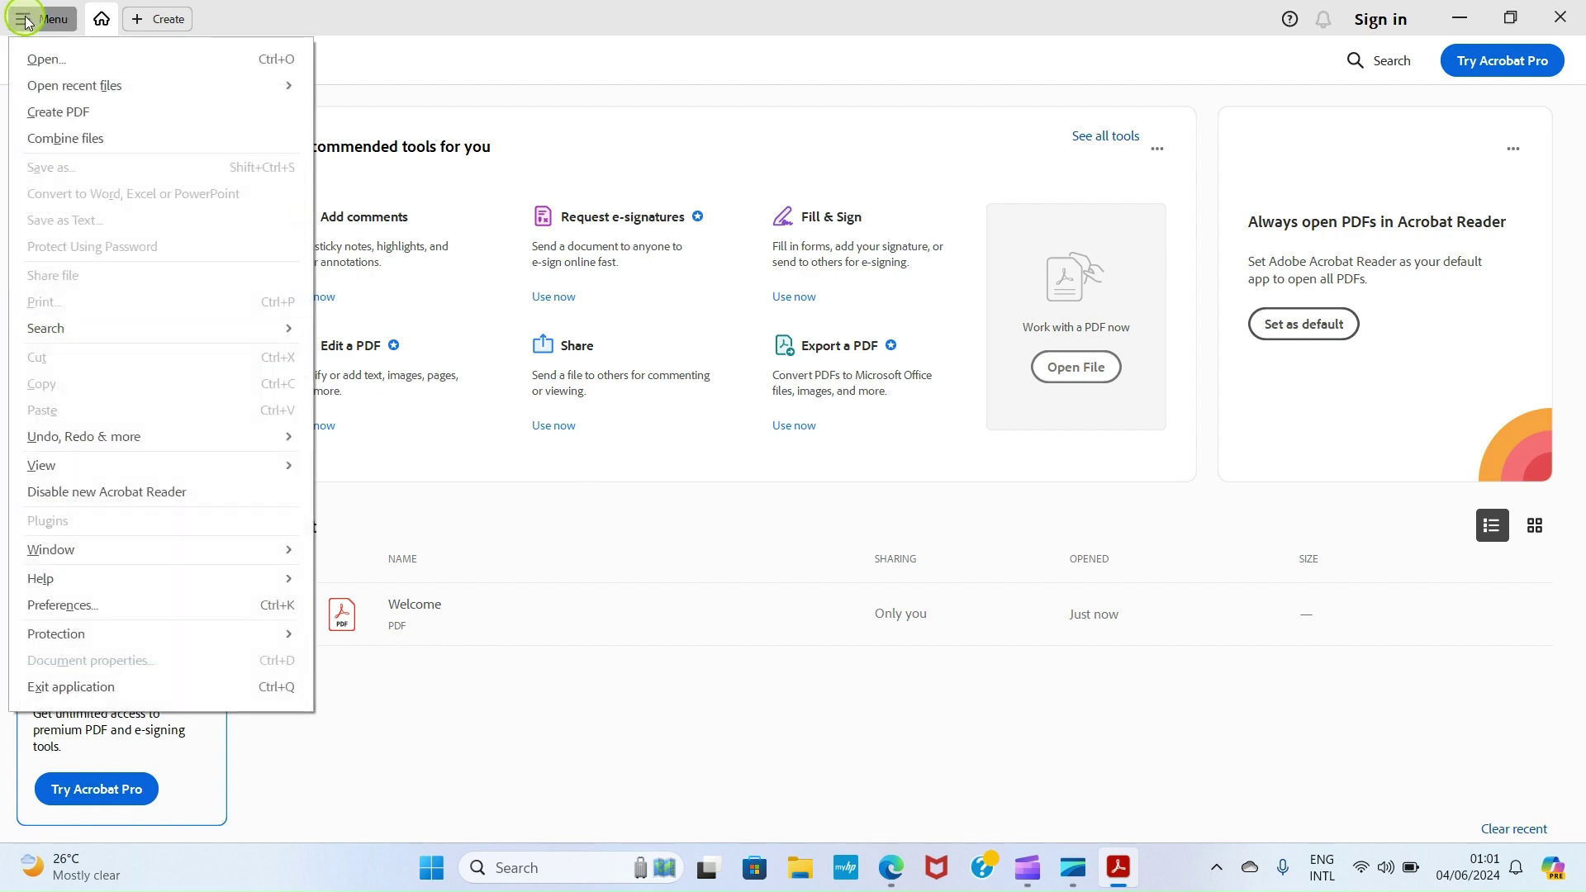
pyautogui.click(67, 607)
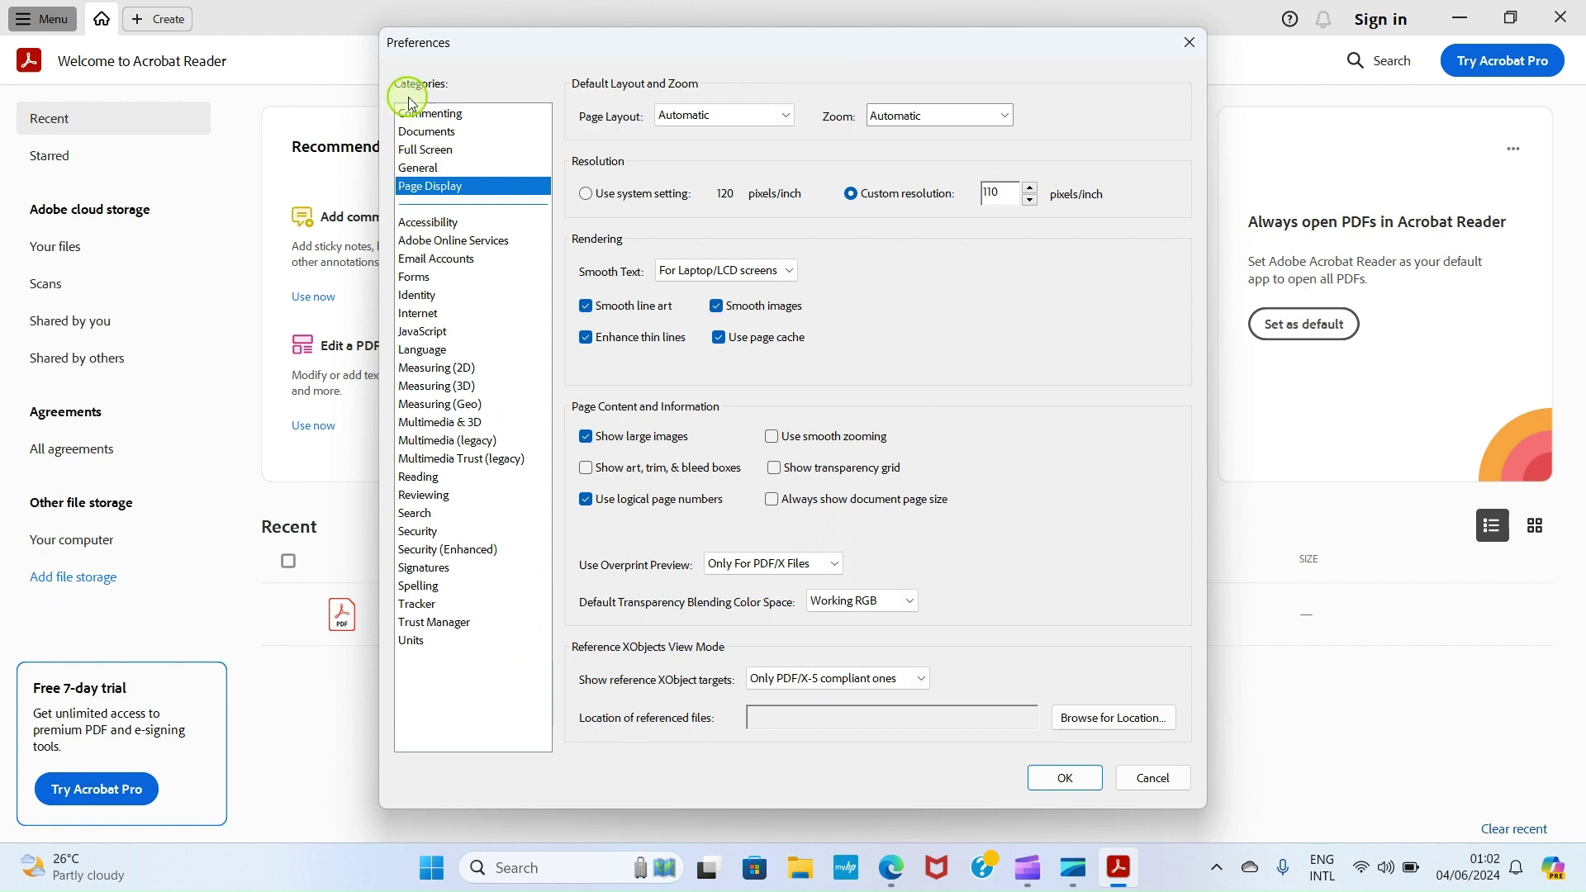
pyautogui.click(422, 568)
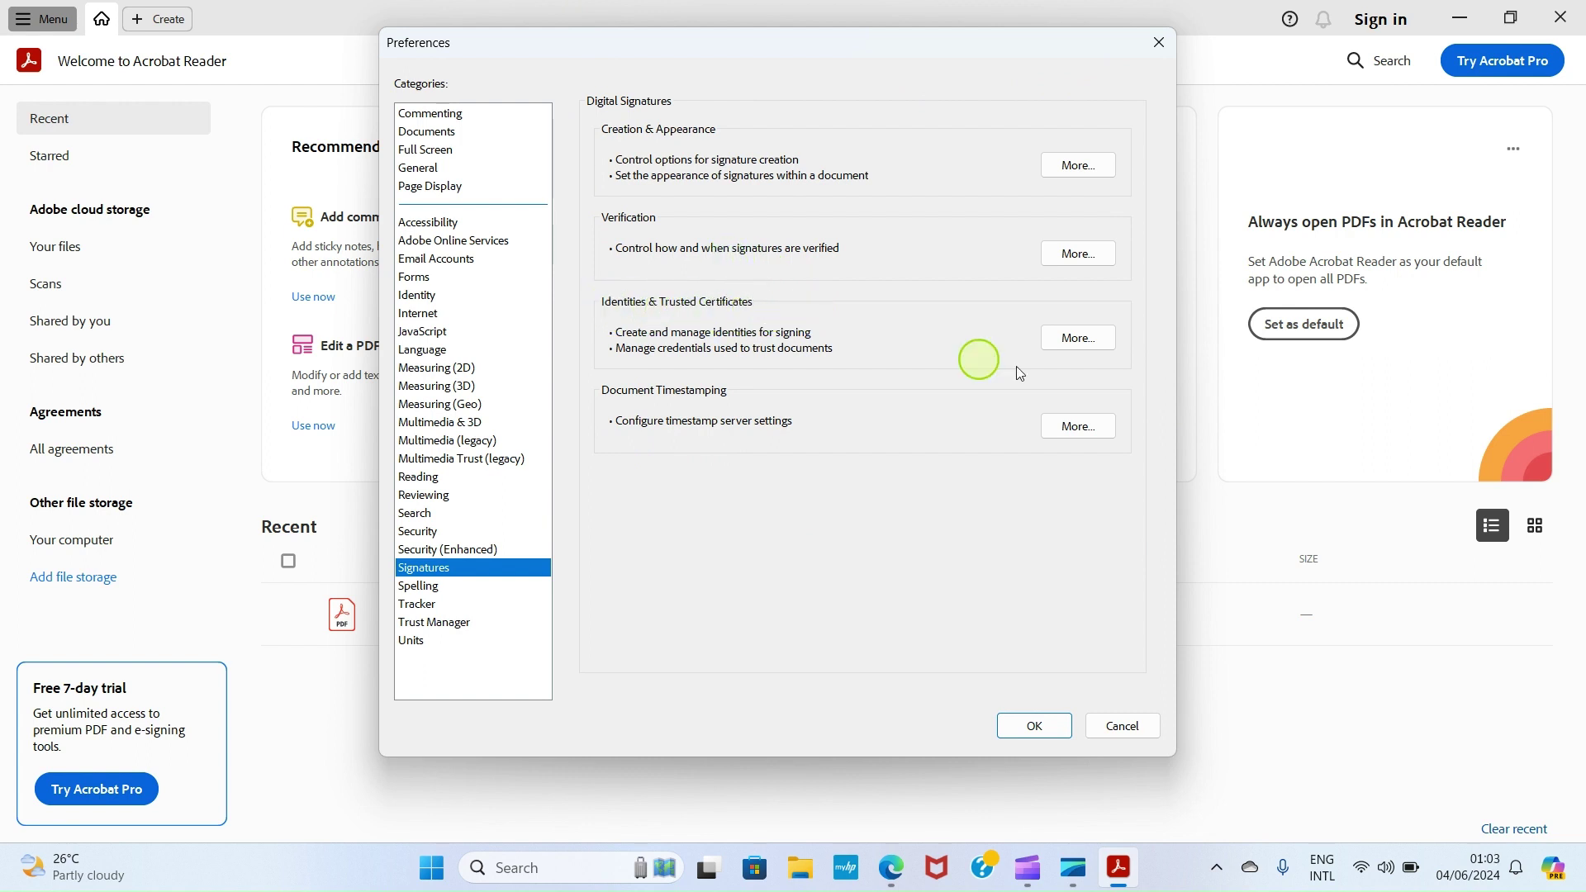
# - Open the Identities & Trusted Certificates settings and start the Add Digital ID wizard
pyautogui.click(1080, 340)
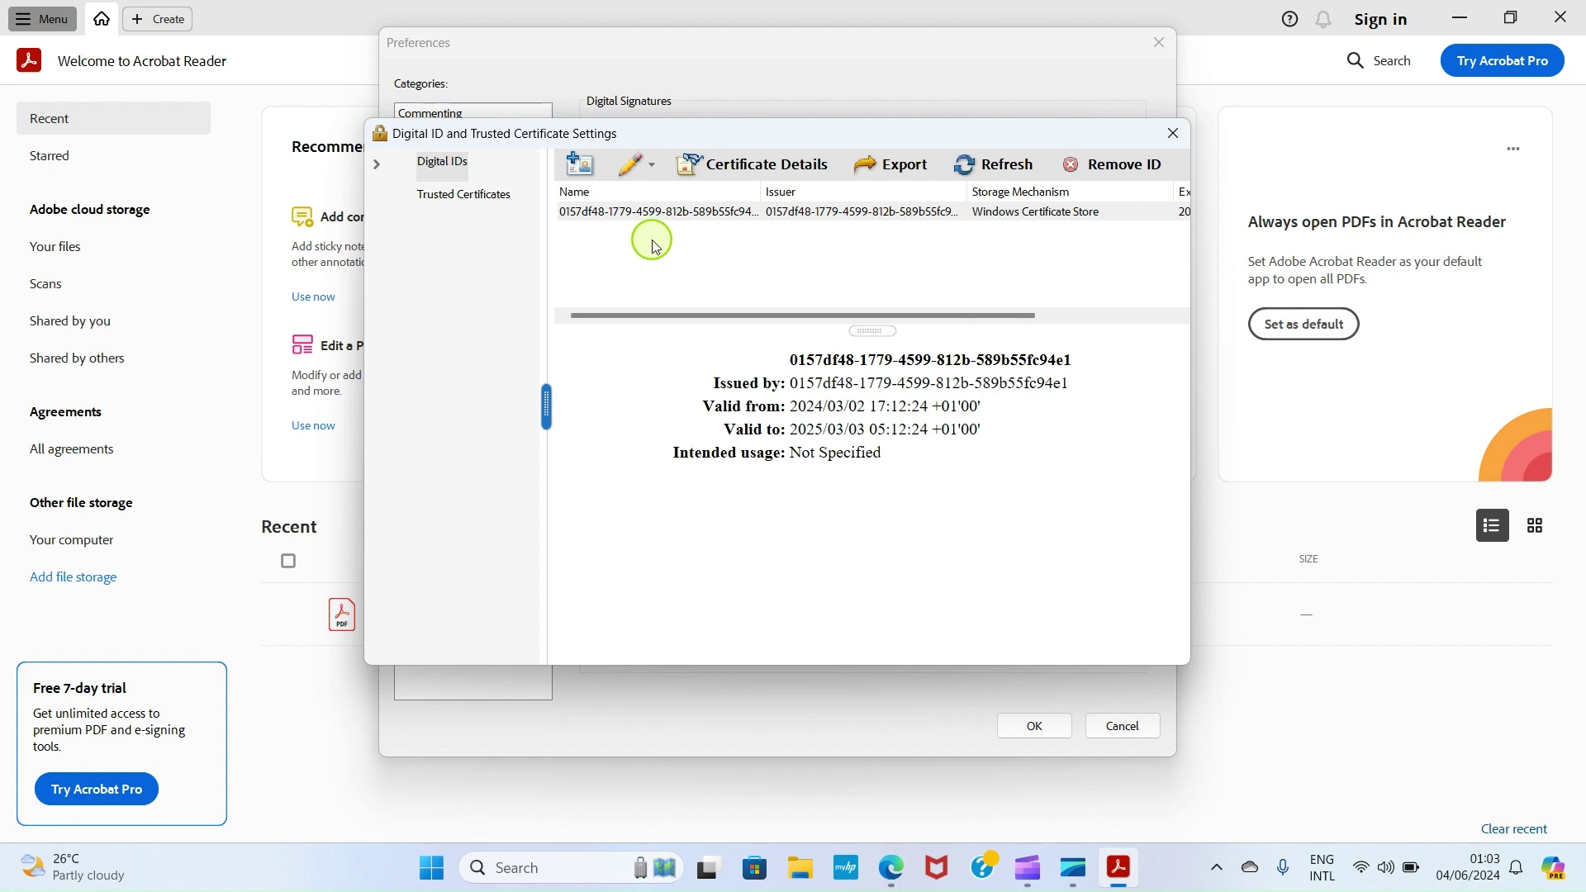
pyautogui.click(577, 170)
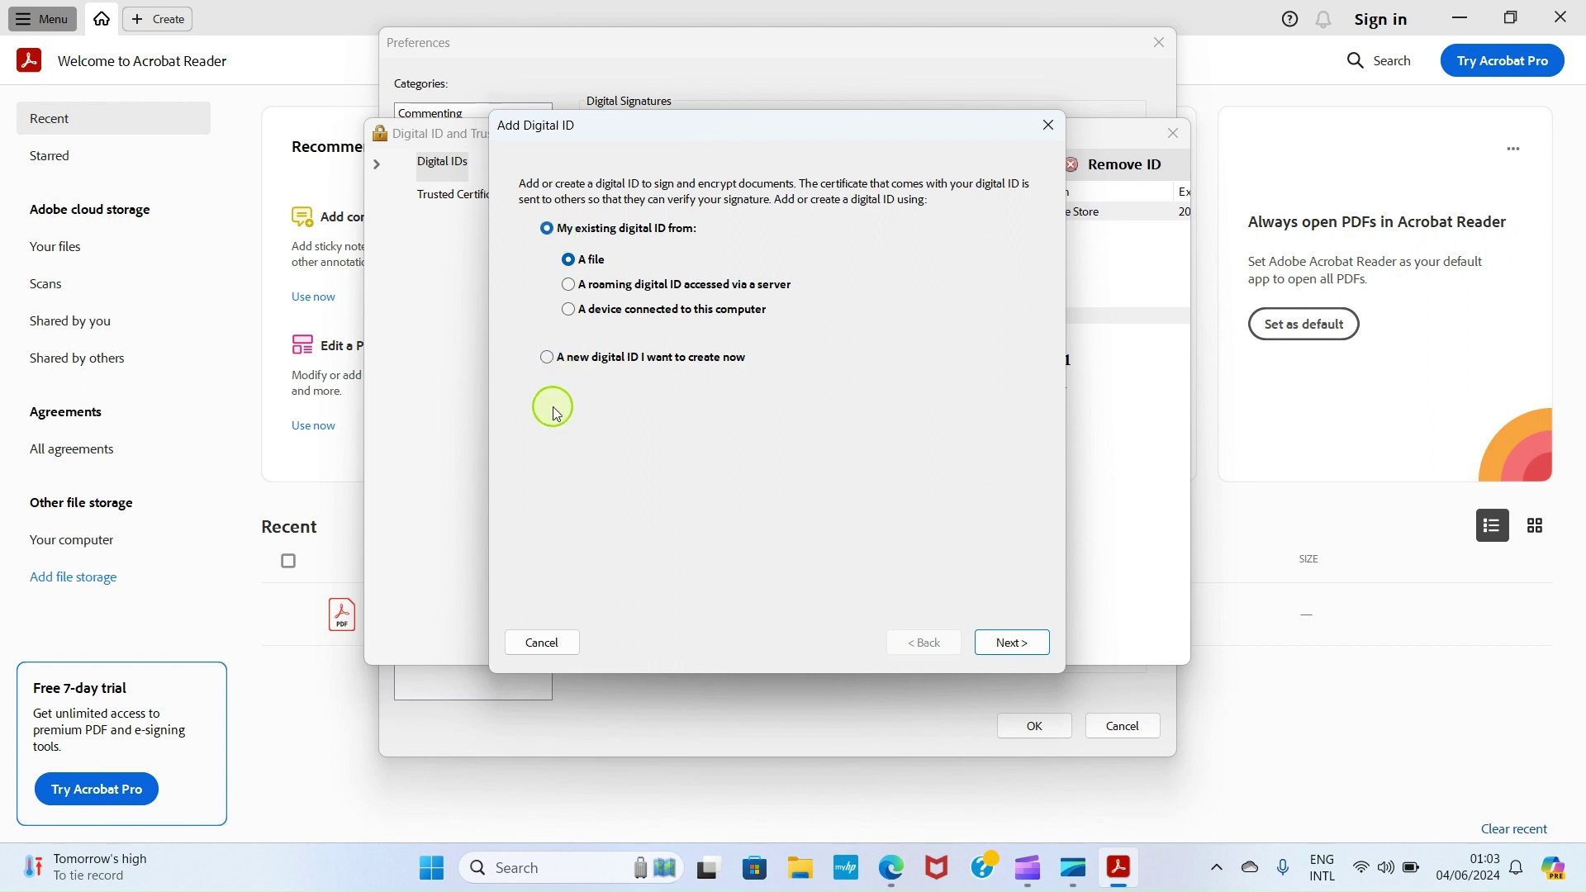
# - Choose to create a new digital ID stored as a New PKCS#12 digital ID file
pyautogui.click(547, 360)
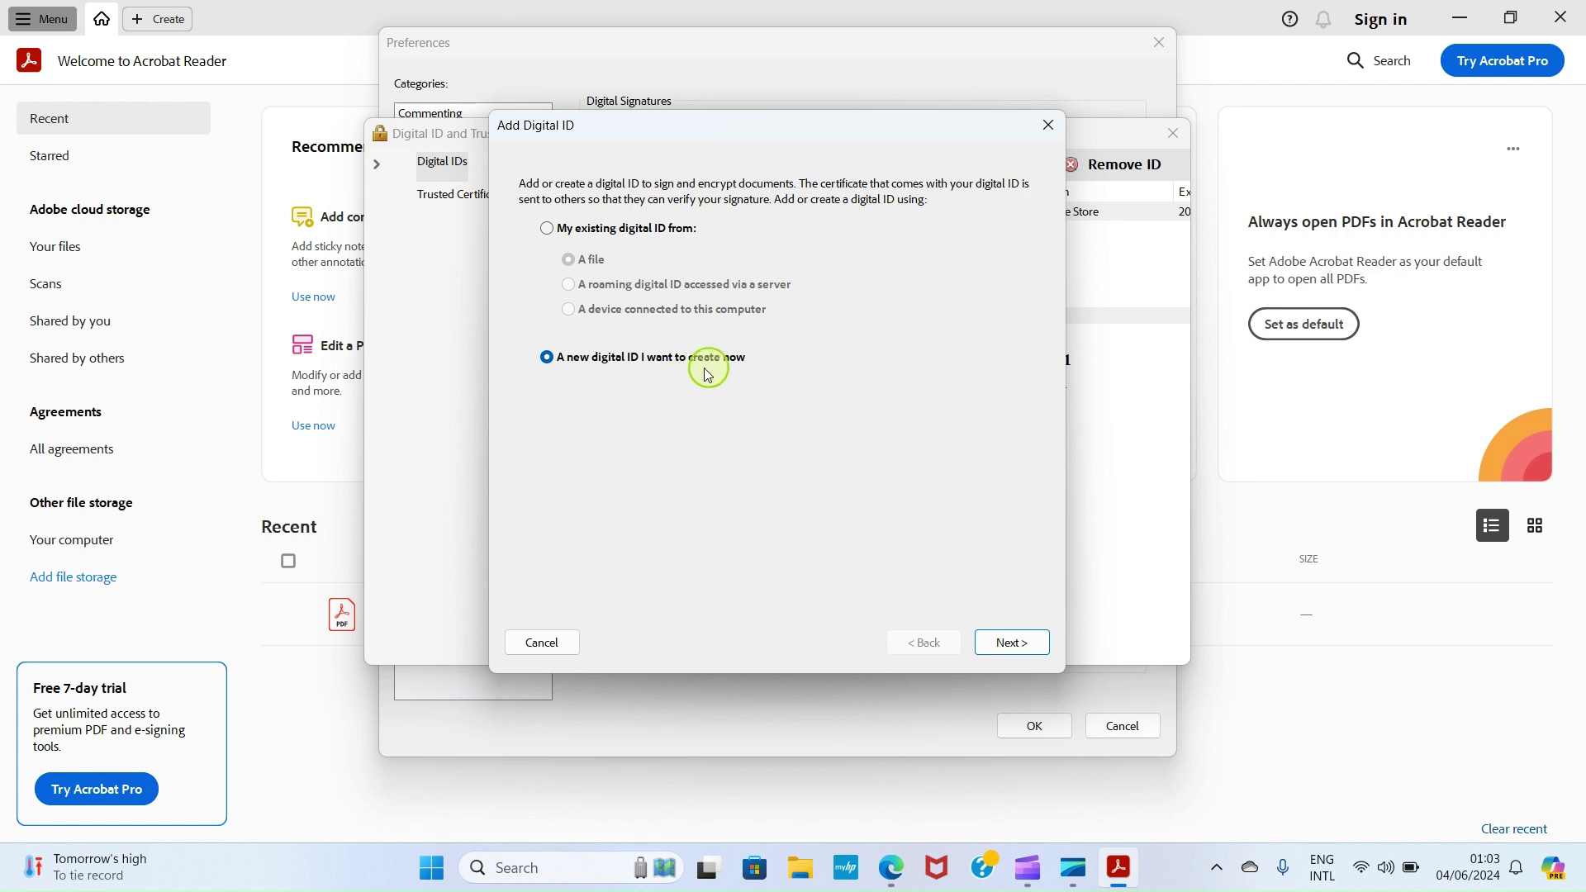
pyautogui.click(1021, 648)
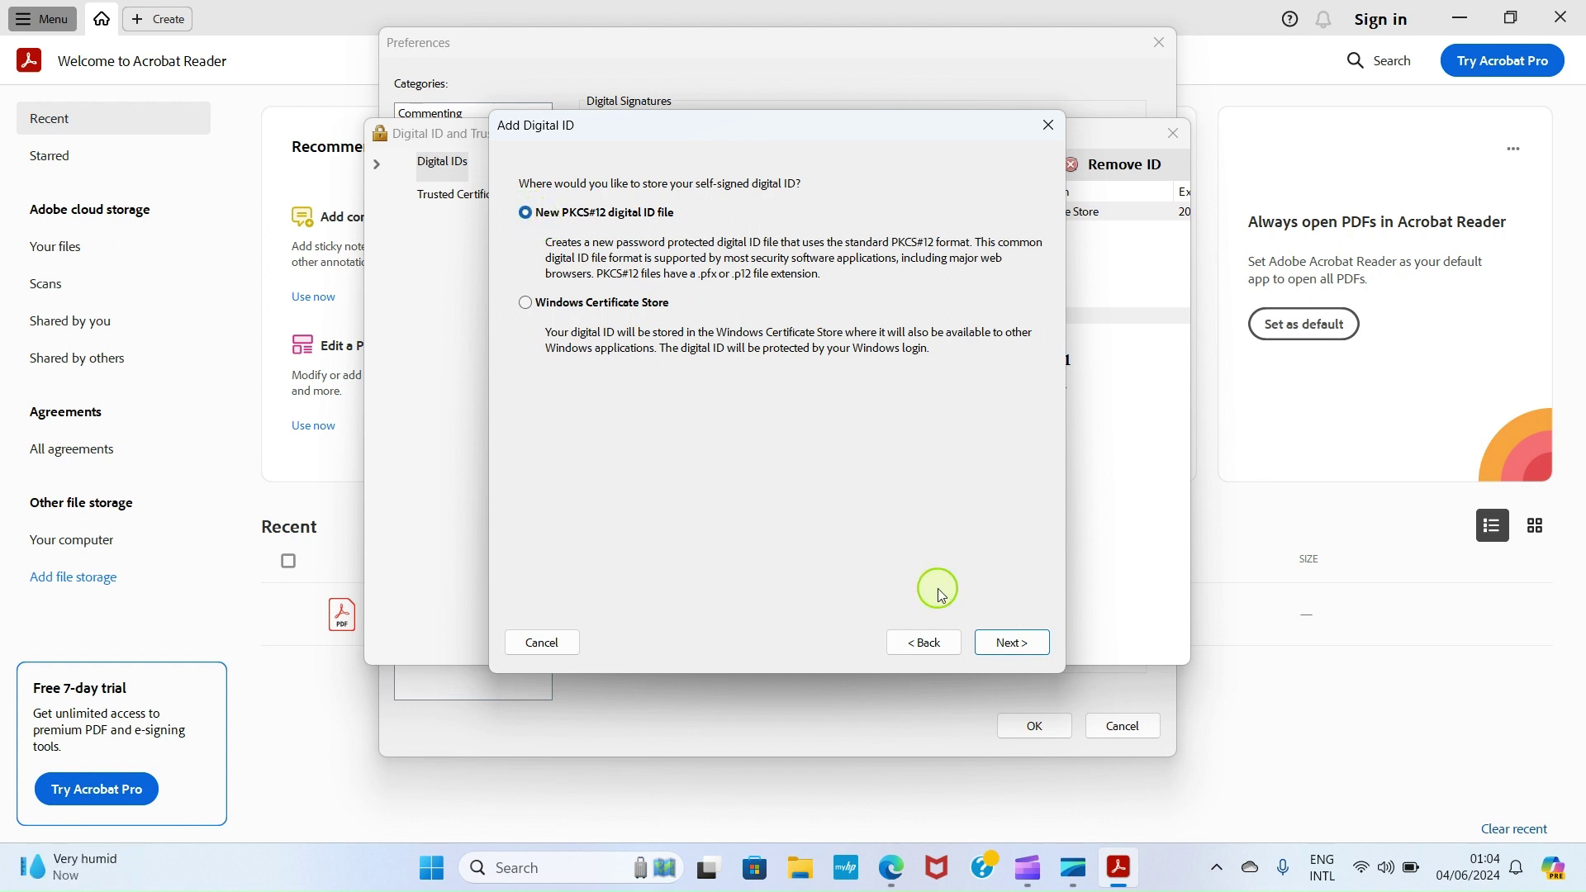
pyautogui.click(1005, 645)
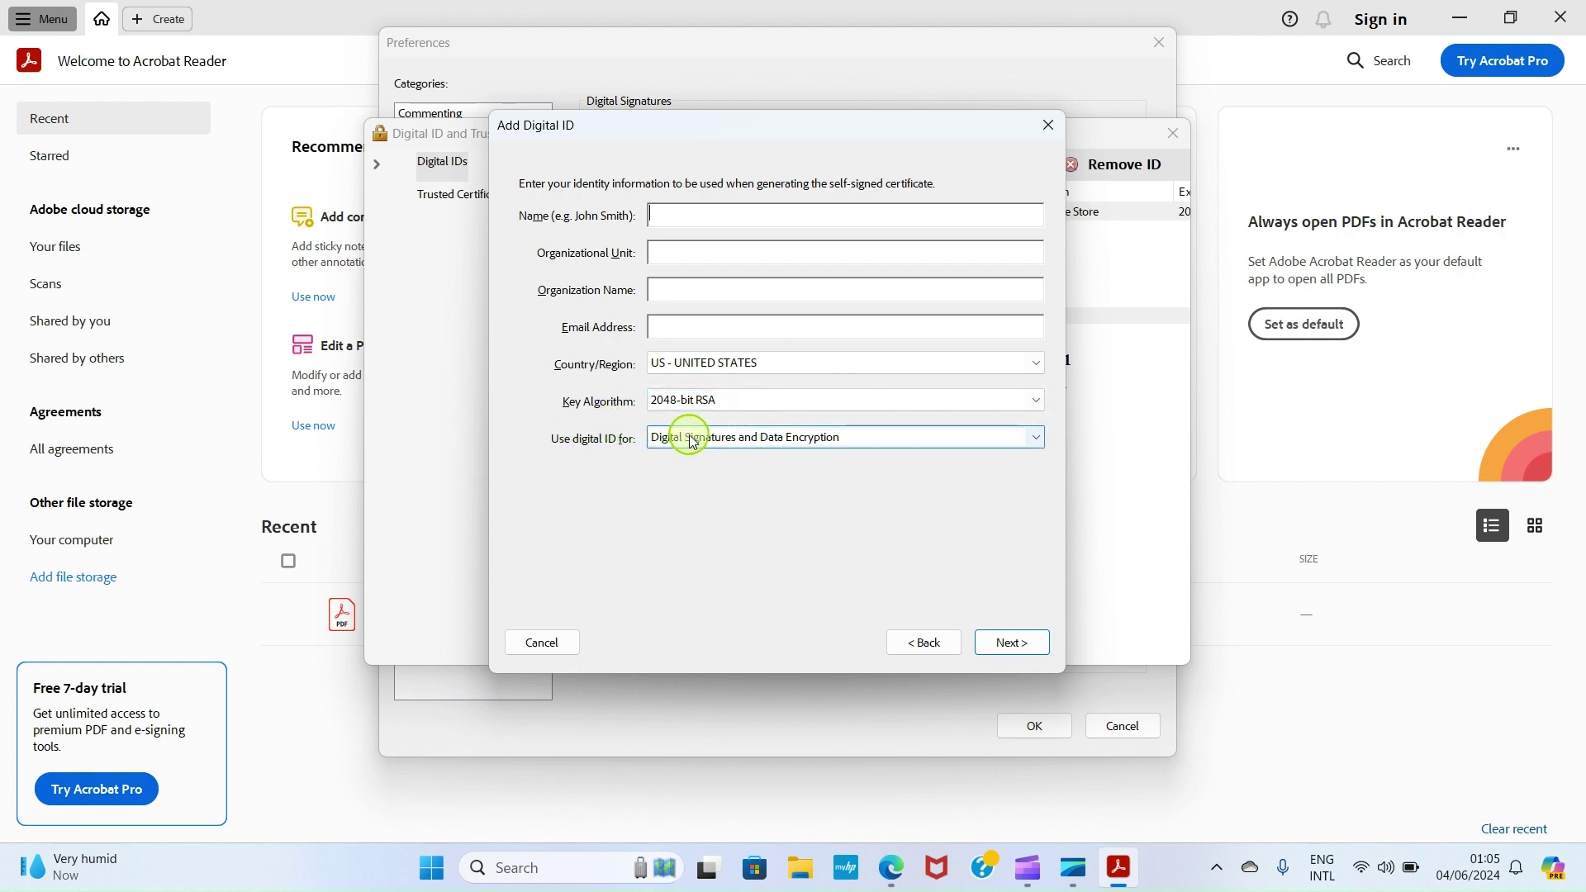
pyautogui.click(875, 436)
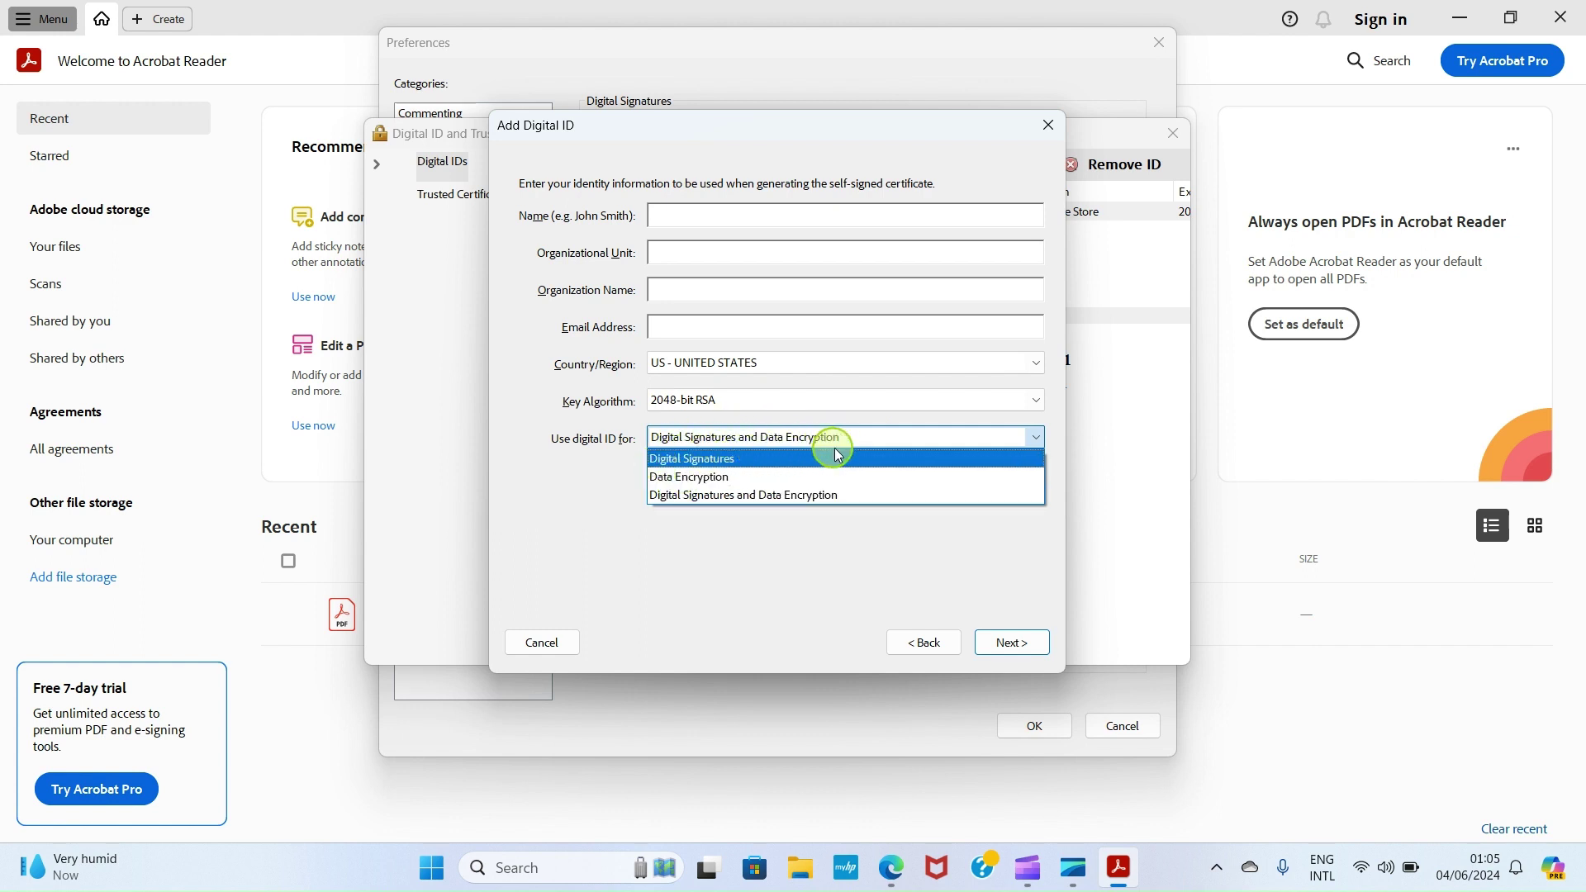
pyautogui.click(892, 437)
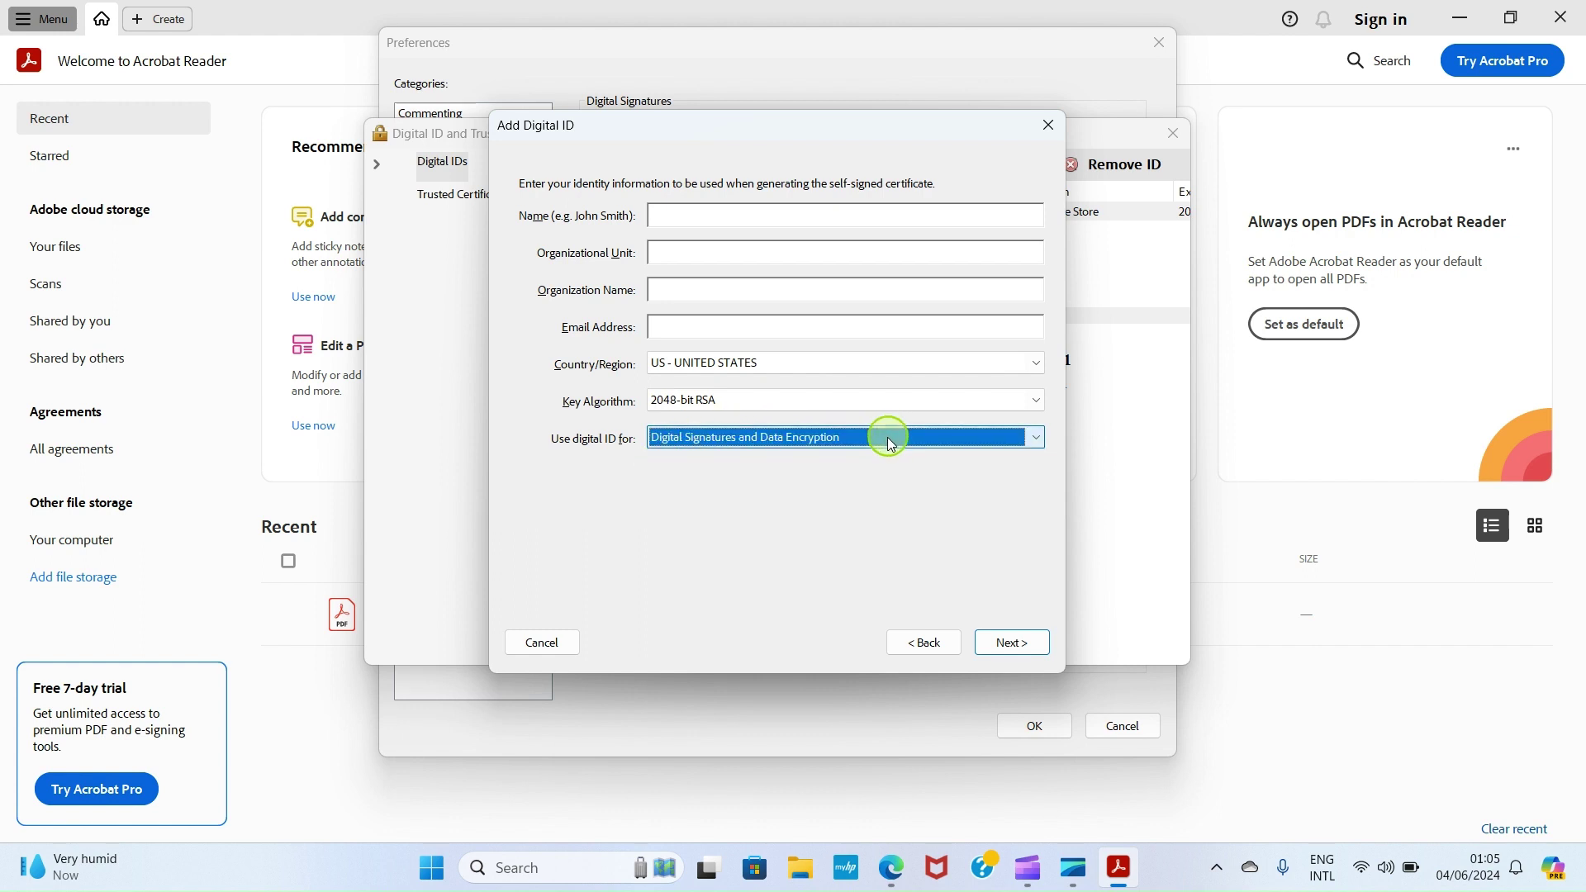
# - Enter the holder's name, Graphic Design unit, organization and e-mail for the certificate
pyautogui.click(705, 214)
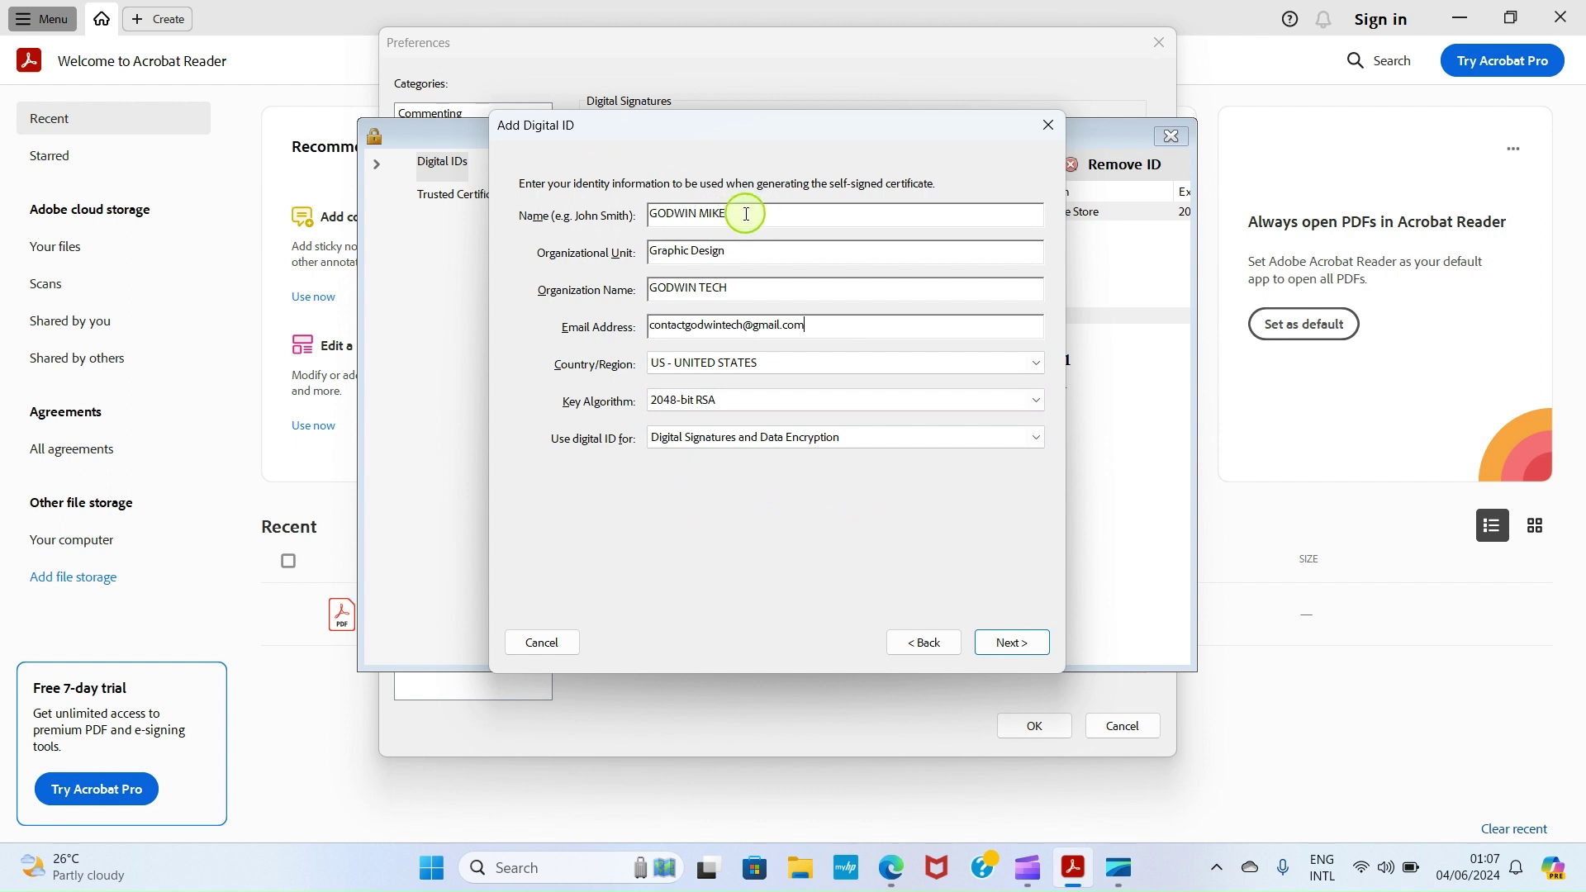
pyautogui.click(1016, 642)
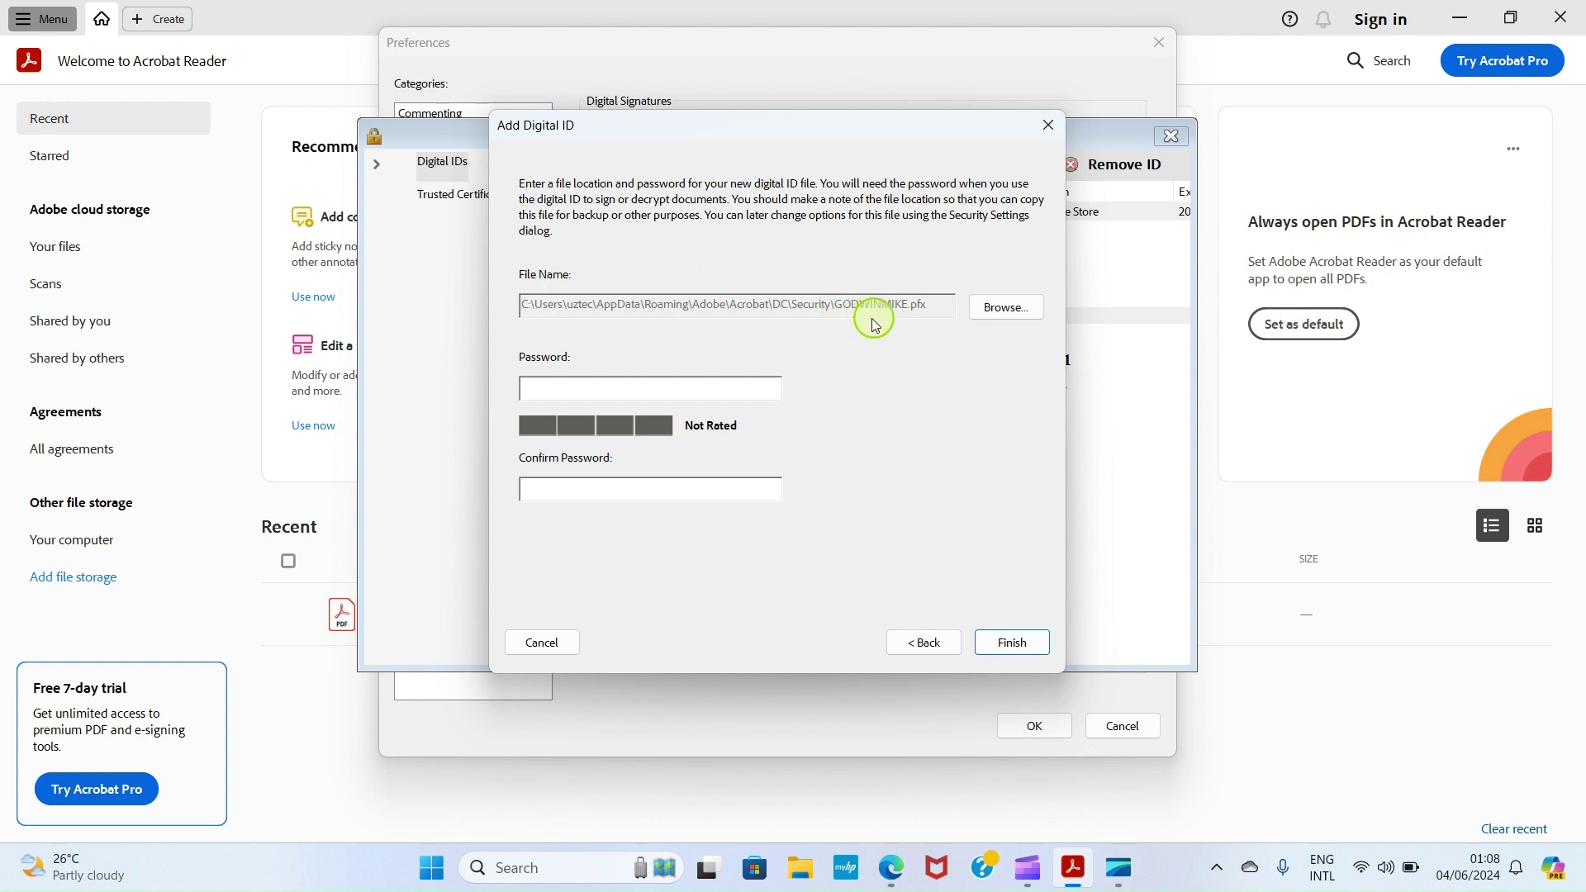
# - Save the digital ID .pfx file in the Documents folder, keeping its default name
pyautogui.click(1000, 310)
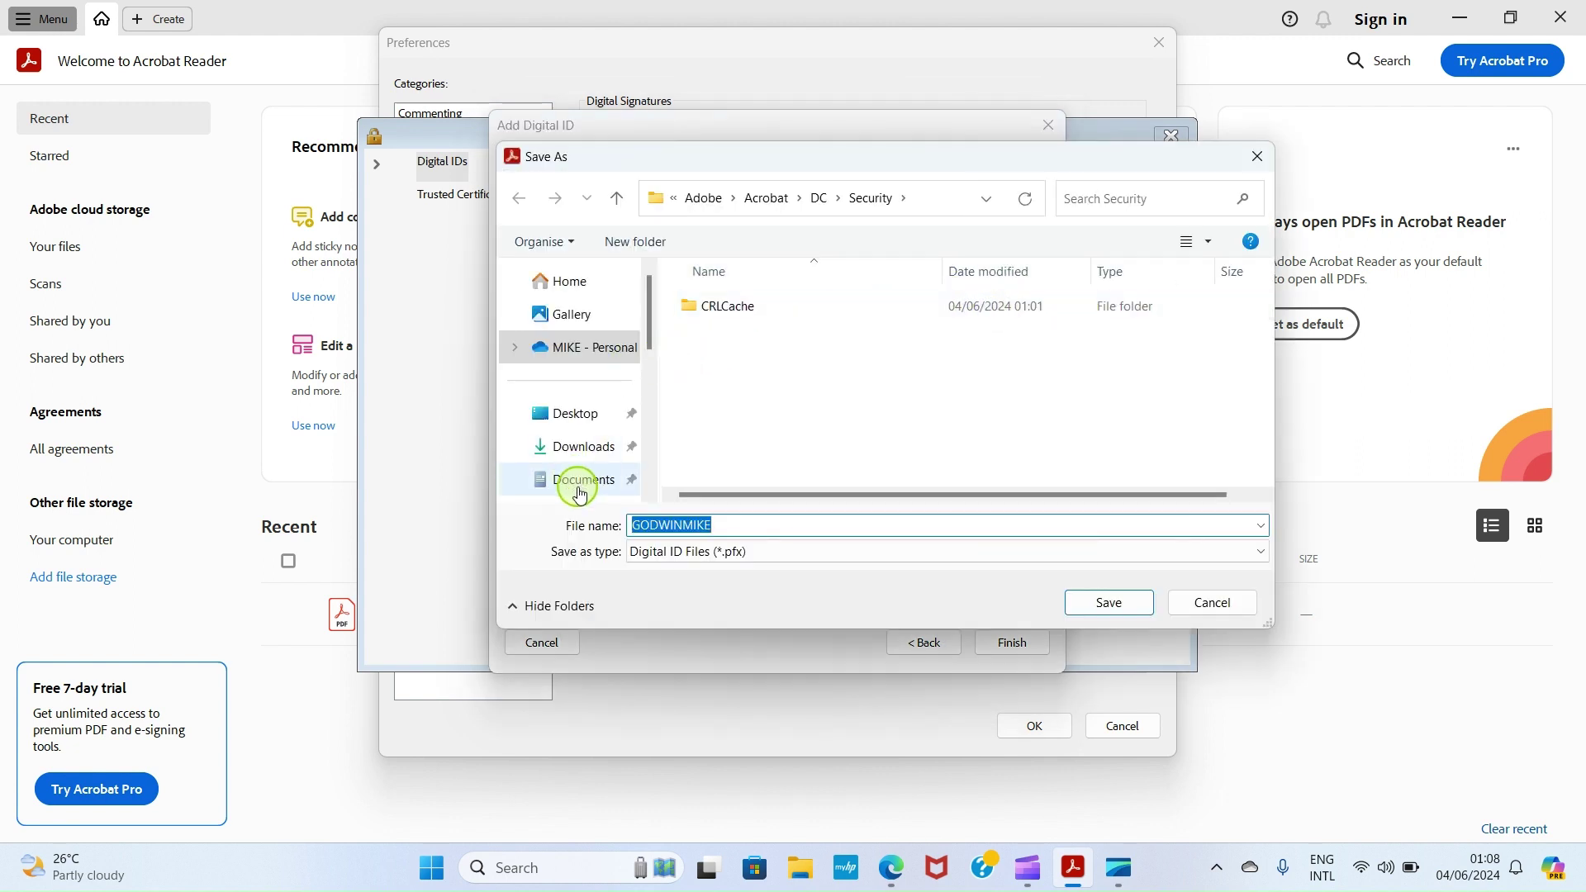
pyautogui.click(578, 480)
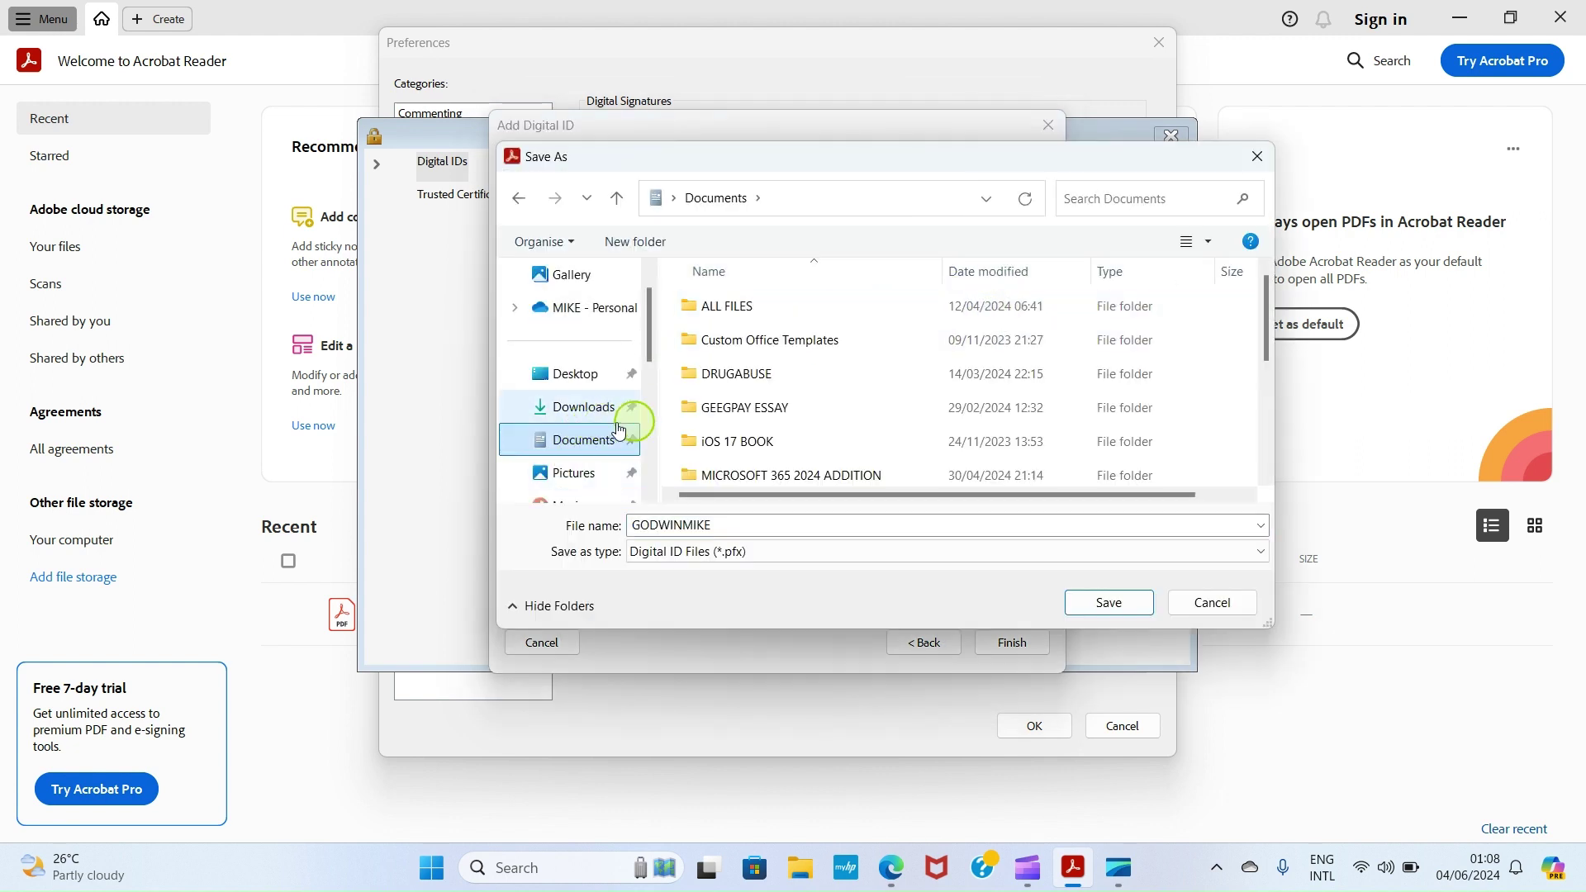
pyautogui.click(732, 524)
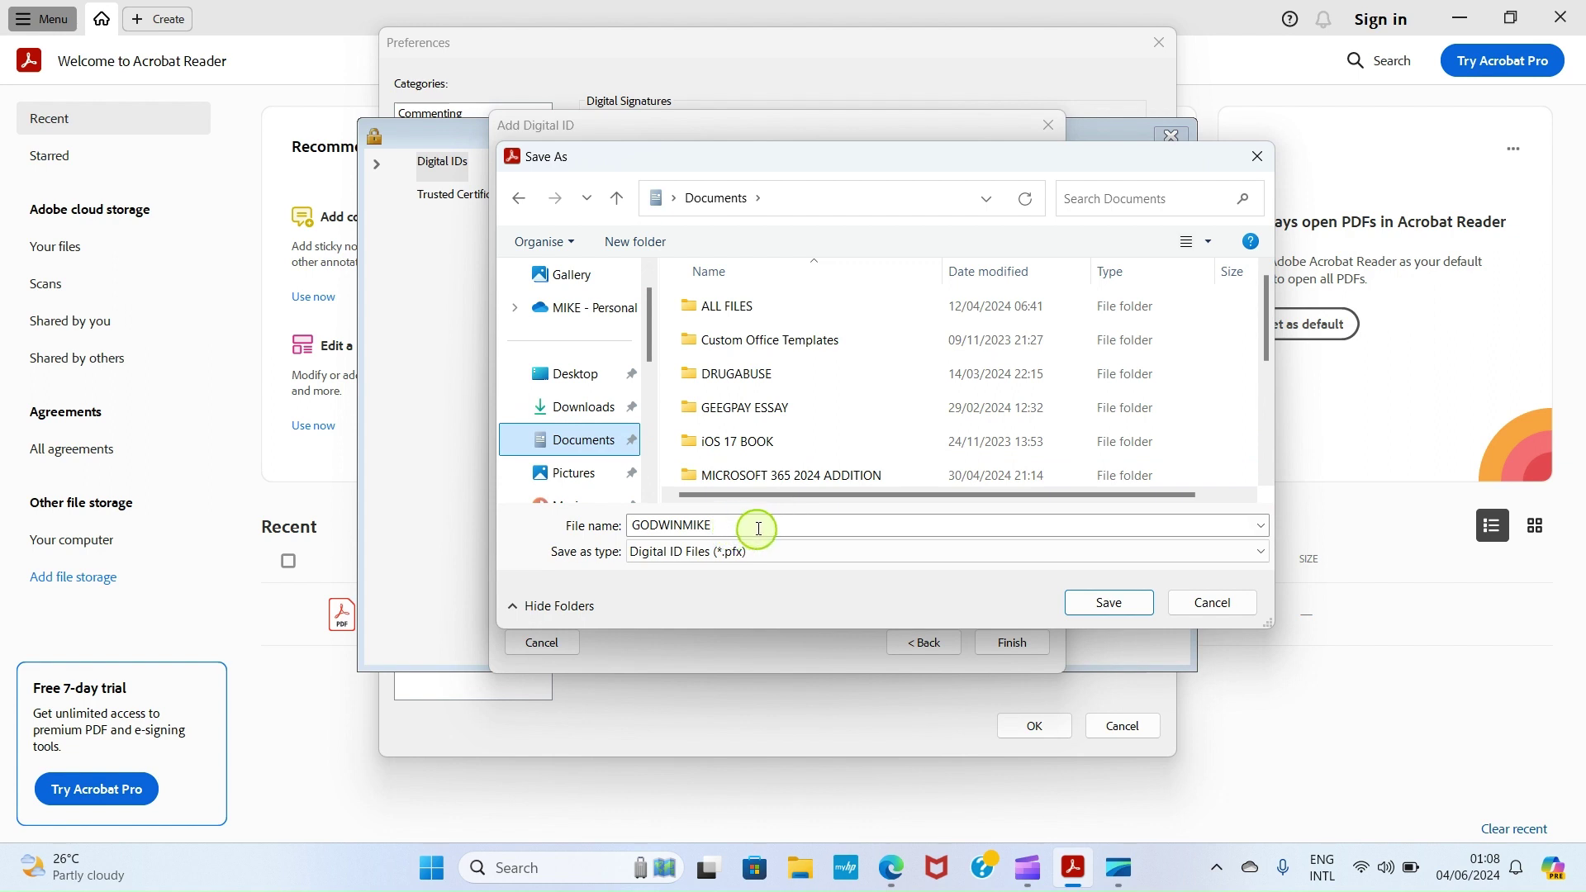
pyautogui.doubleClick(741, 521)
pyautogui.click(741, 521)
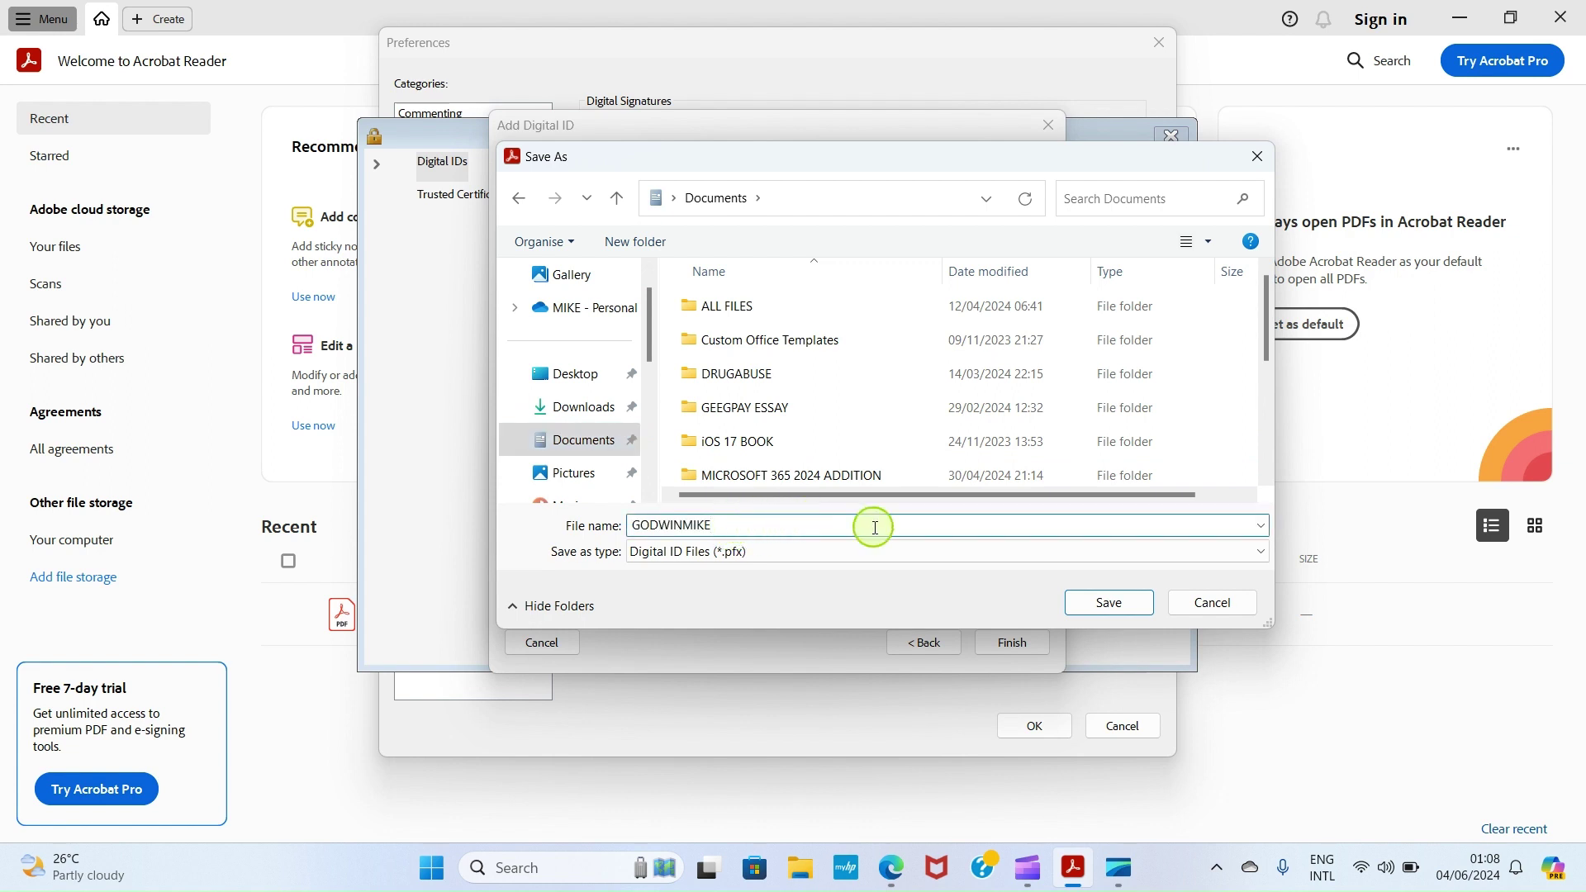
pyautogui.click(1092, 599)
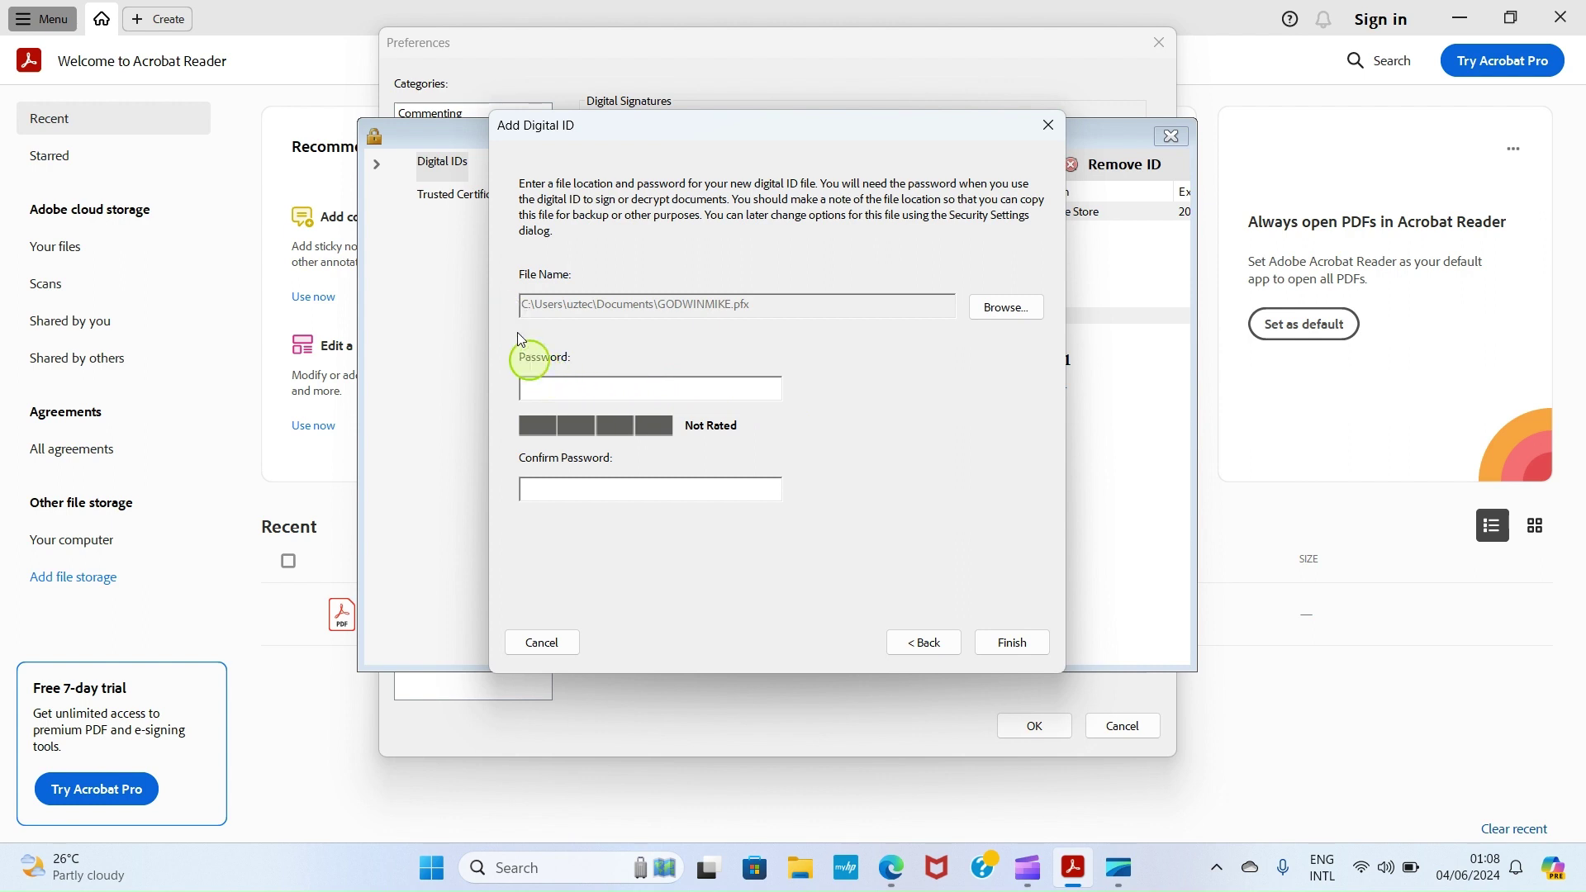
# - Enter and confirm the digital ID password, then finish creating the ID
pyautogui.click(555, 387)
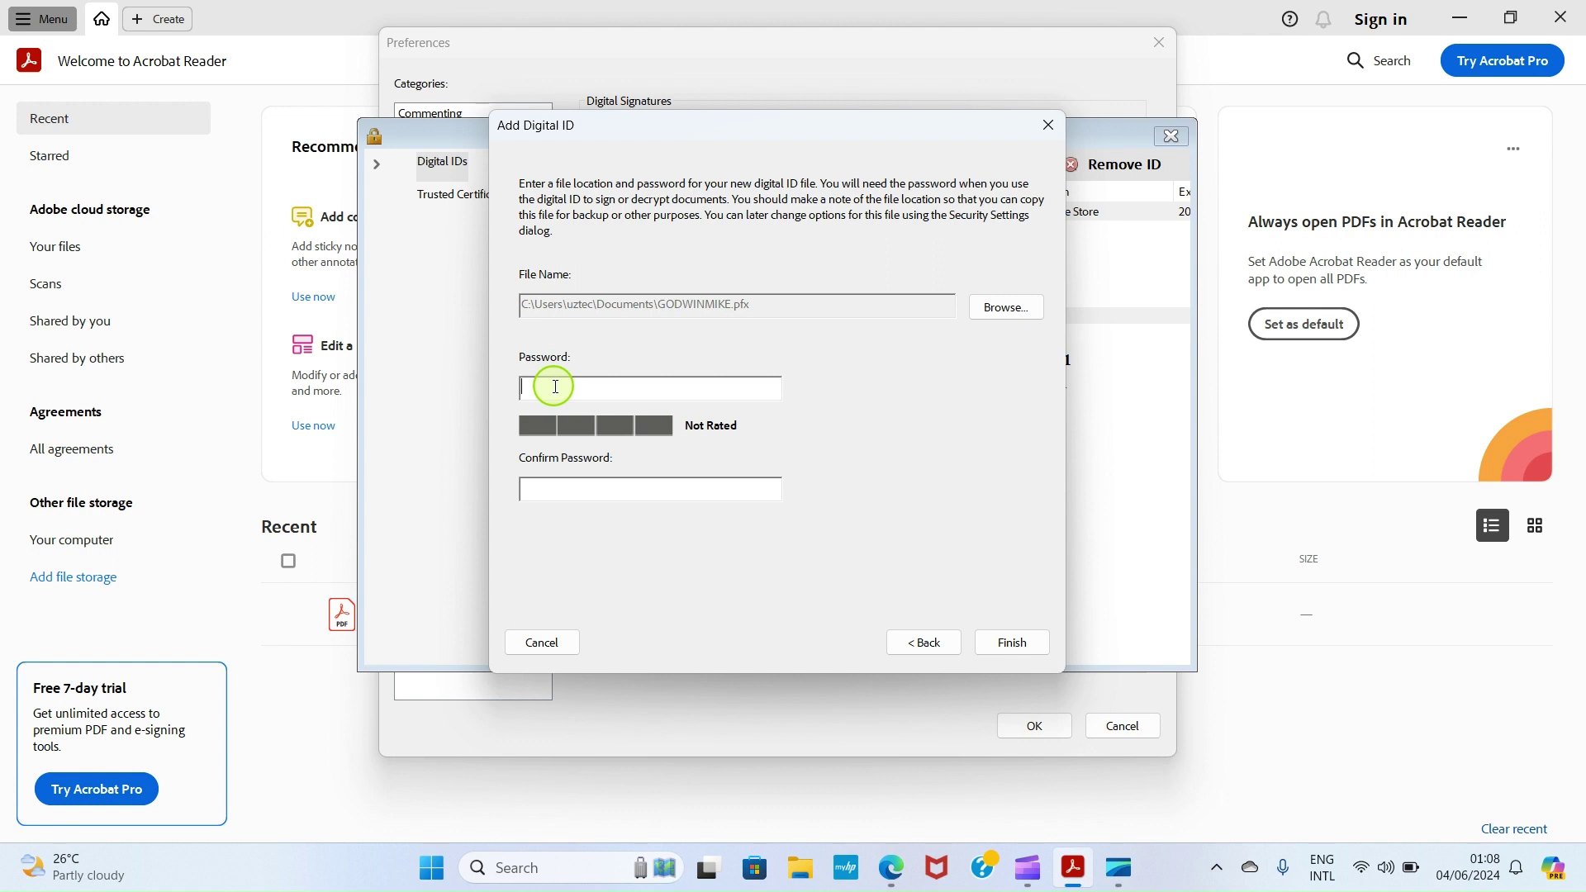
pyautogui.write('************')
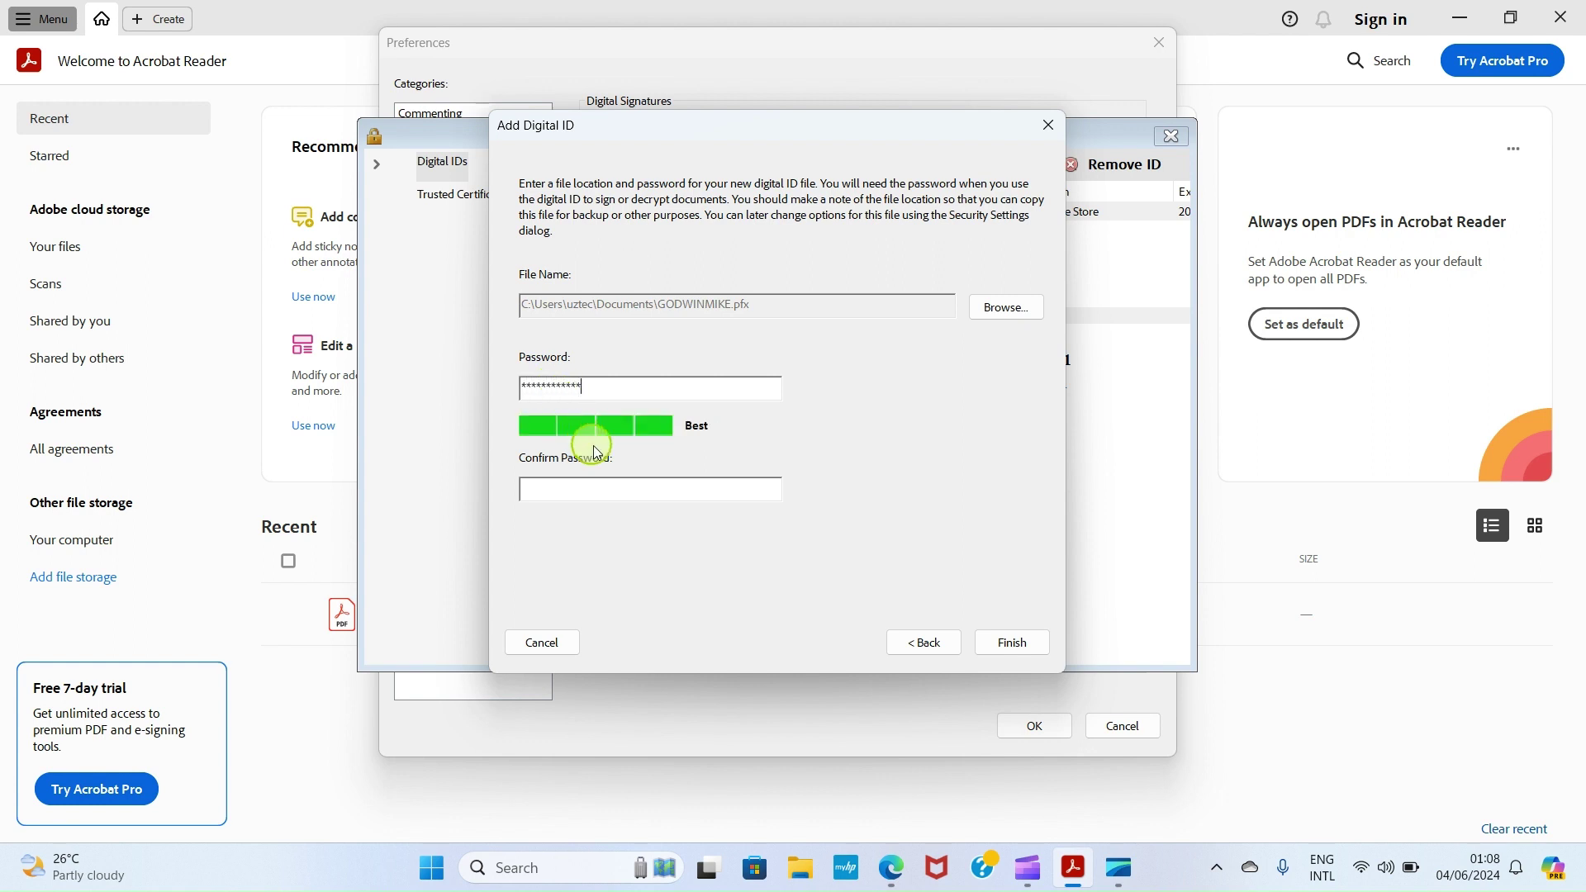
pyautogui.click(562, 492)
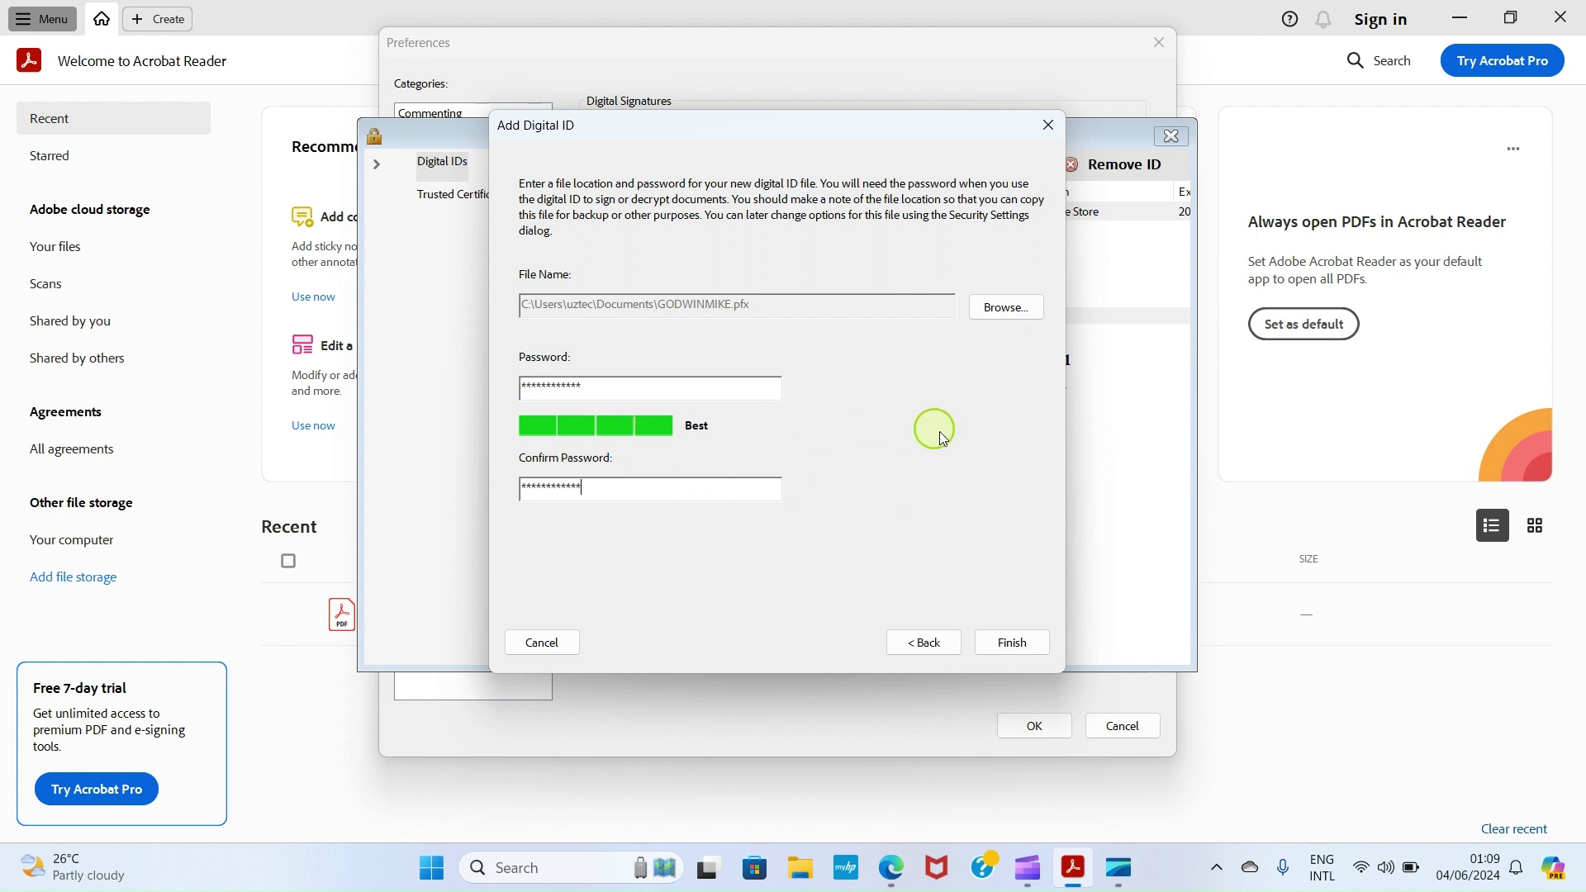
pyautogui.click(1013, 643)
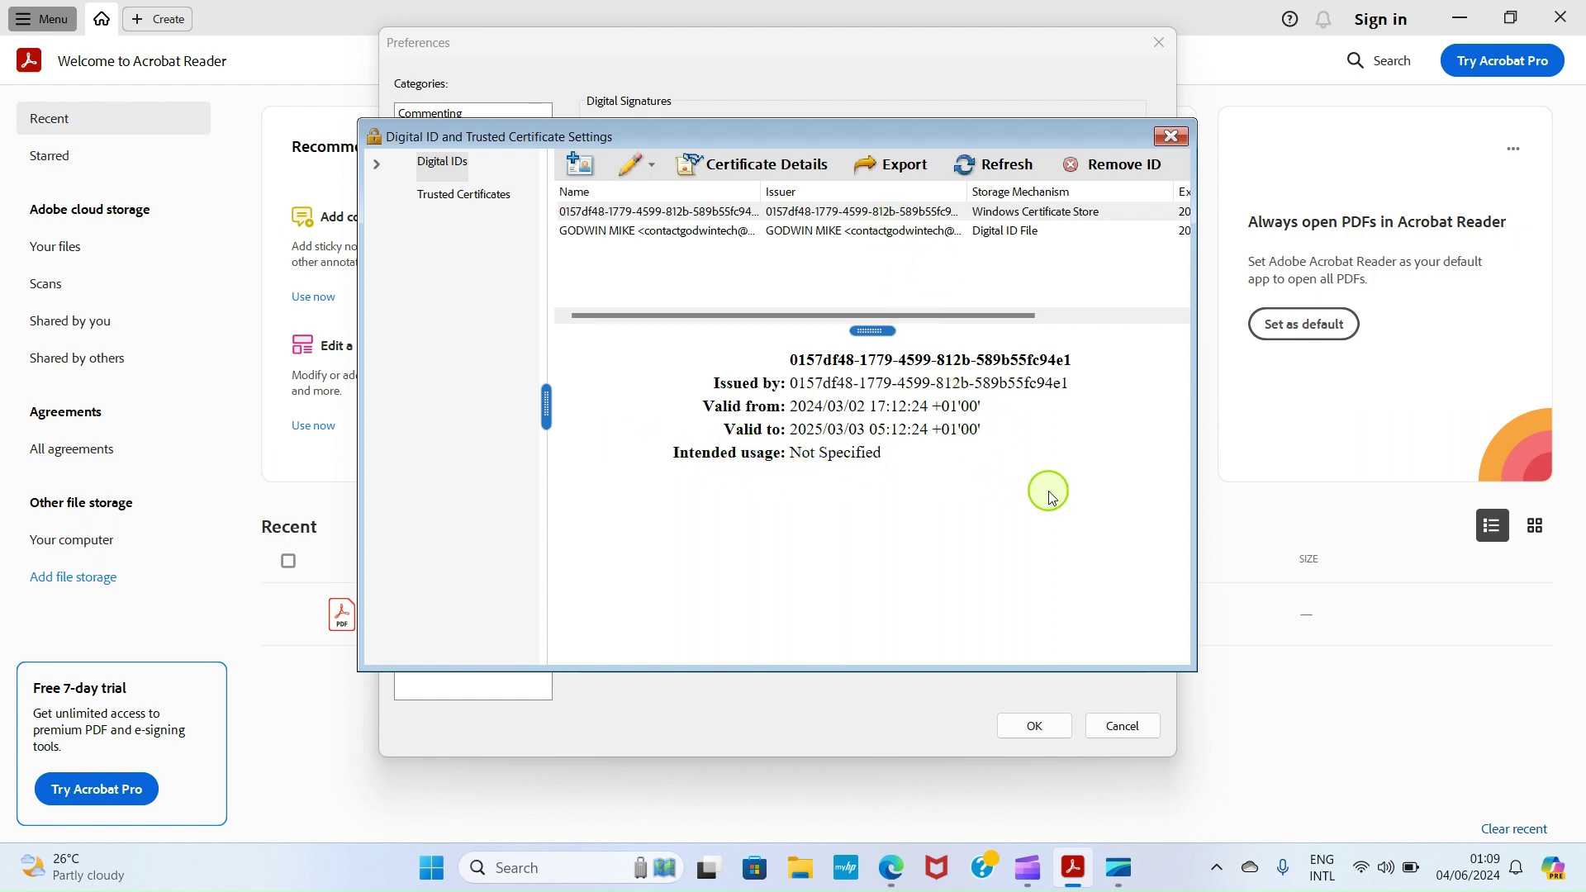
# - Close the Digital ID settings window and confirm Preferences with OK
pyautogui.click(1167, 137)
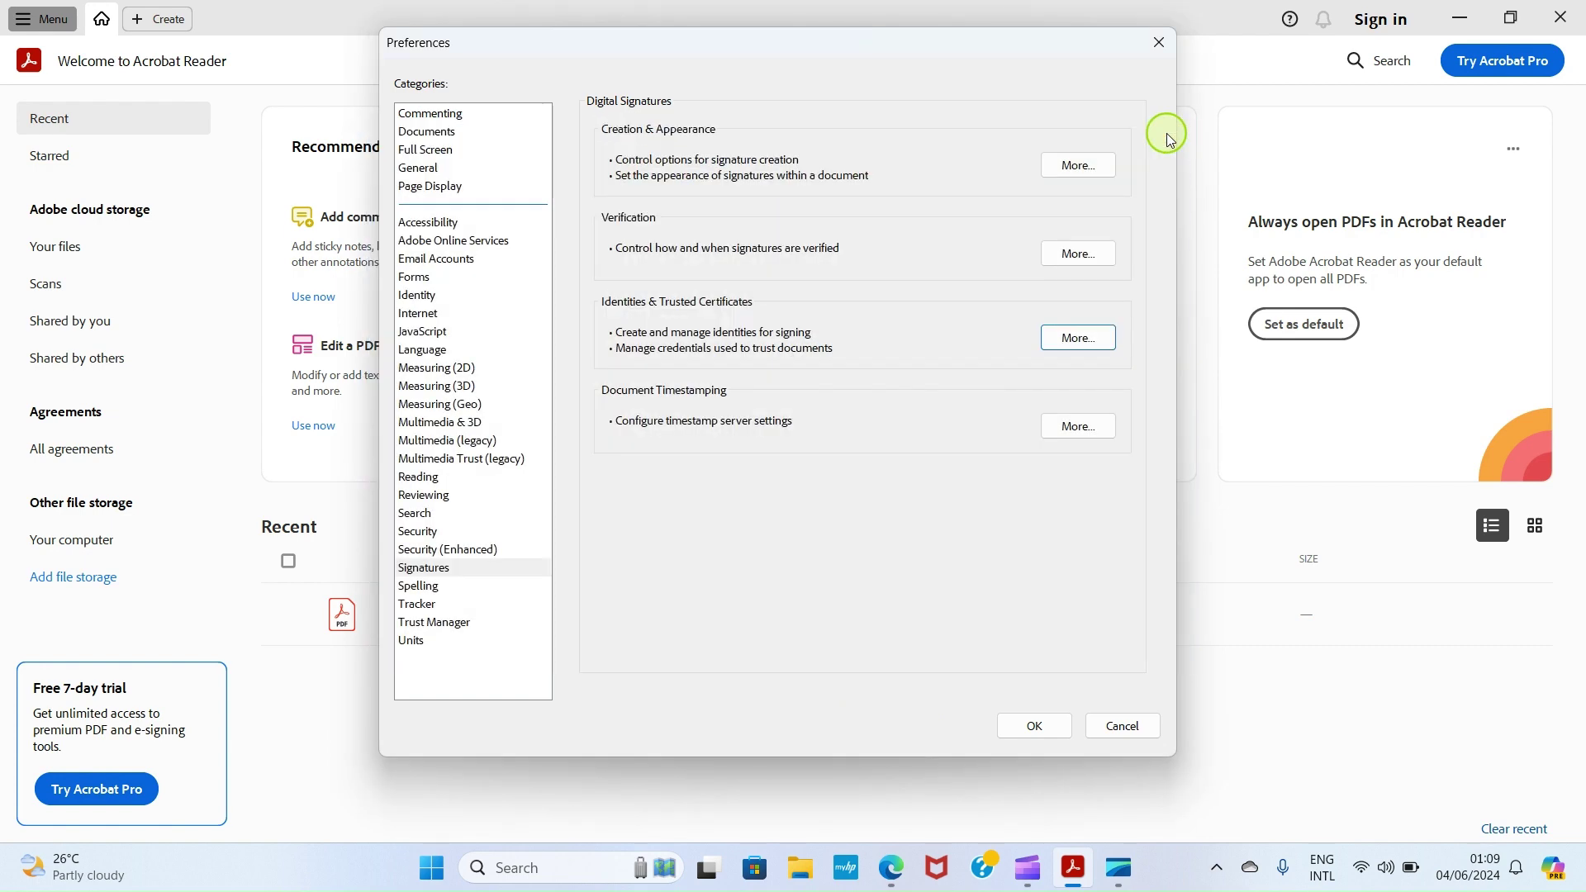
pyautogui.click(1035, 726)
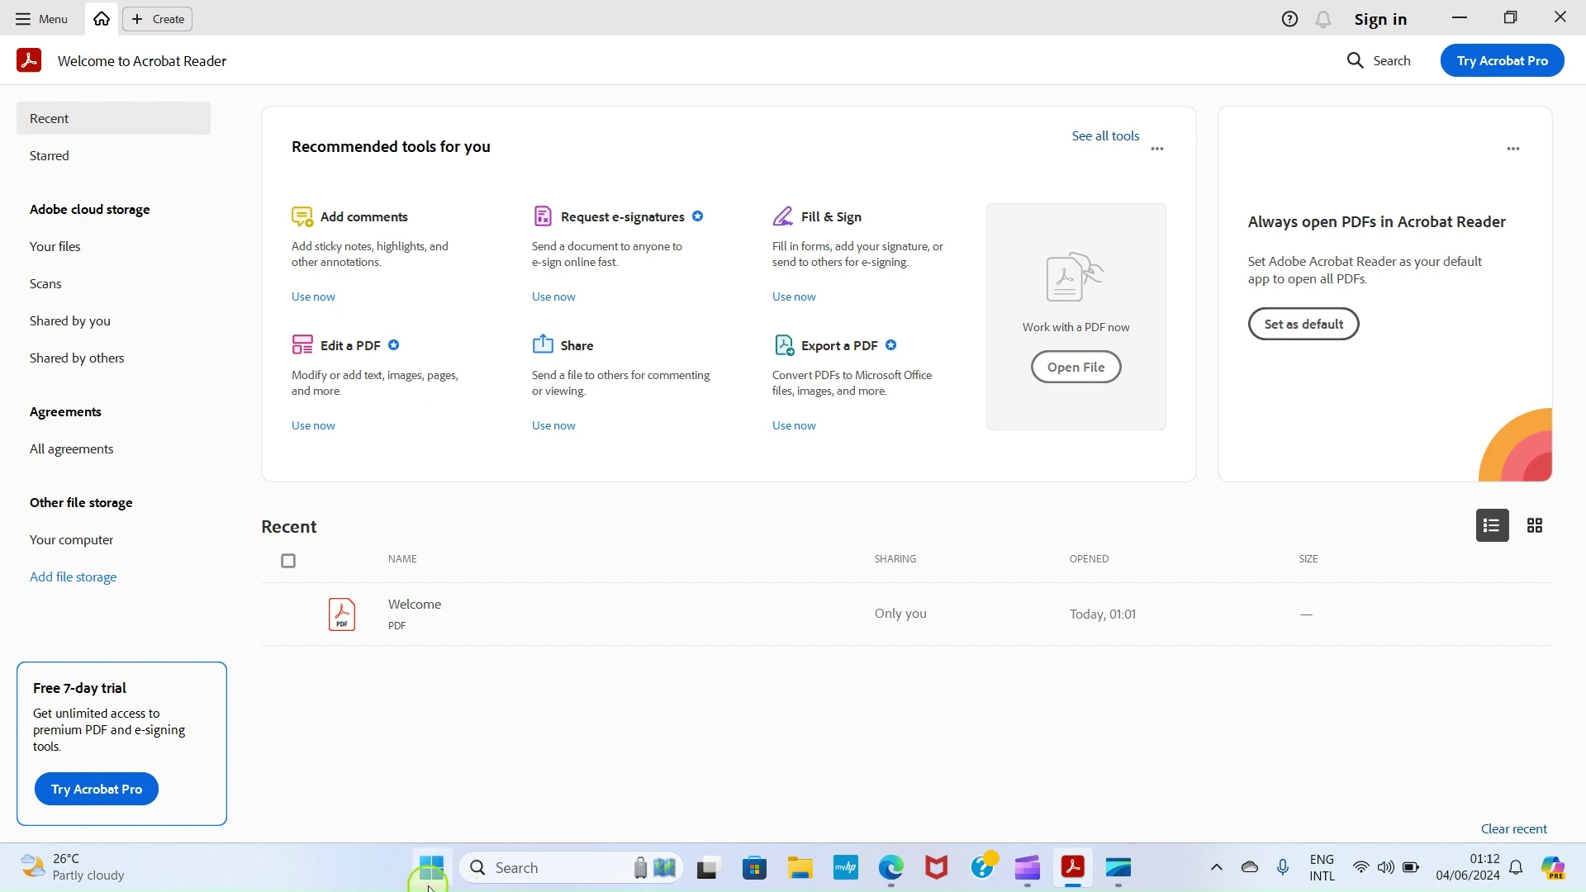
# - Launch Microsoft Word from the Start menu and create a new blank document, Document1
pyautogui.click(431, 876)
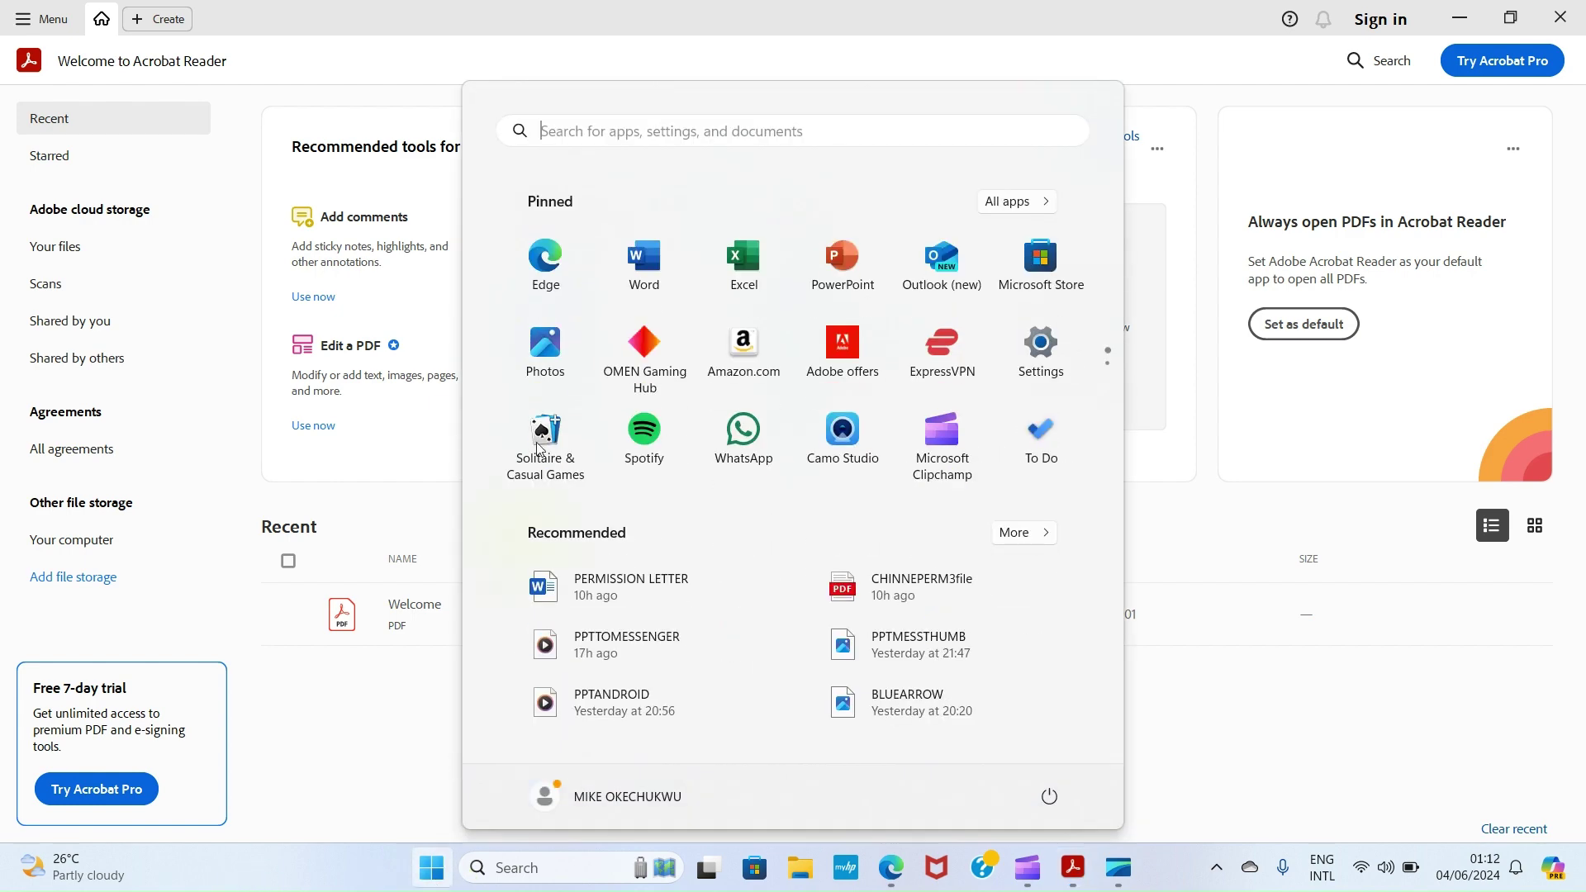
pyautogui.click(644, 263)
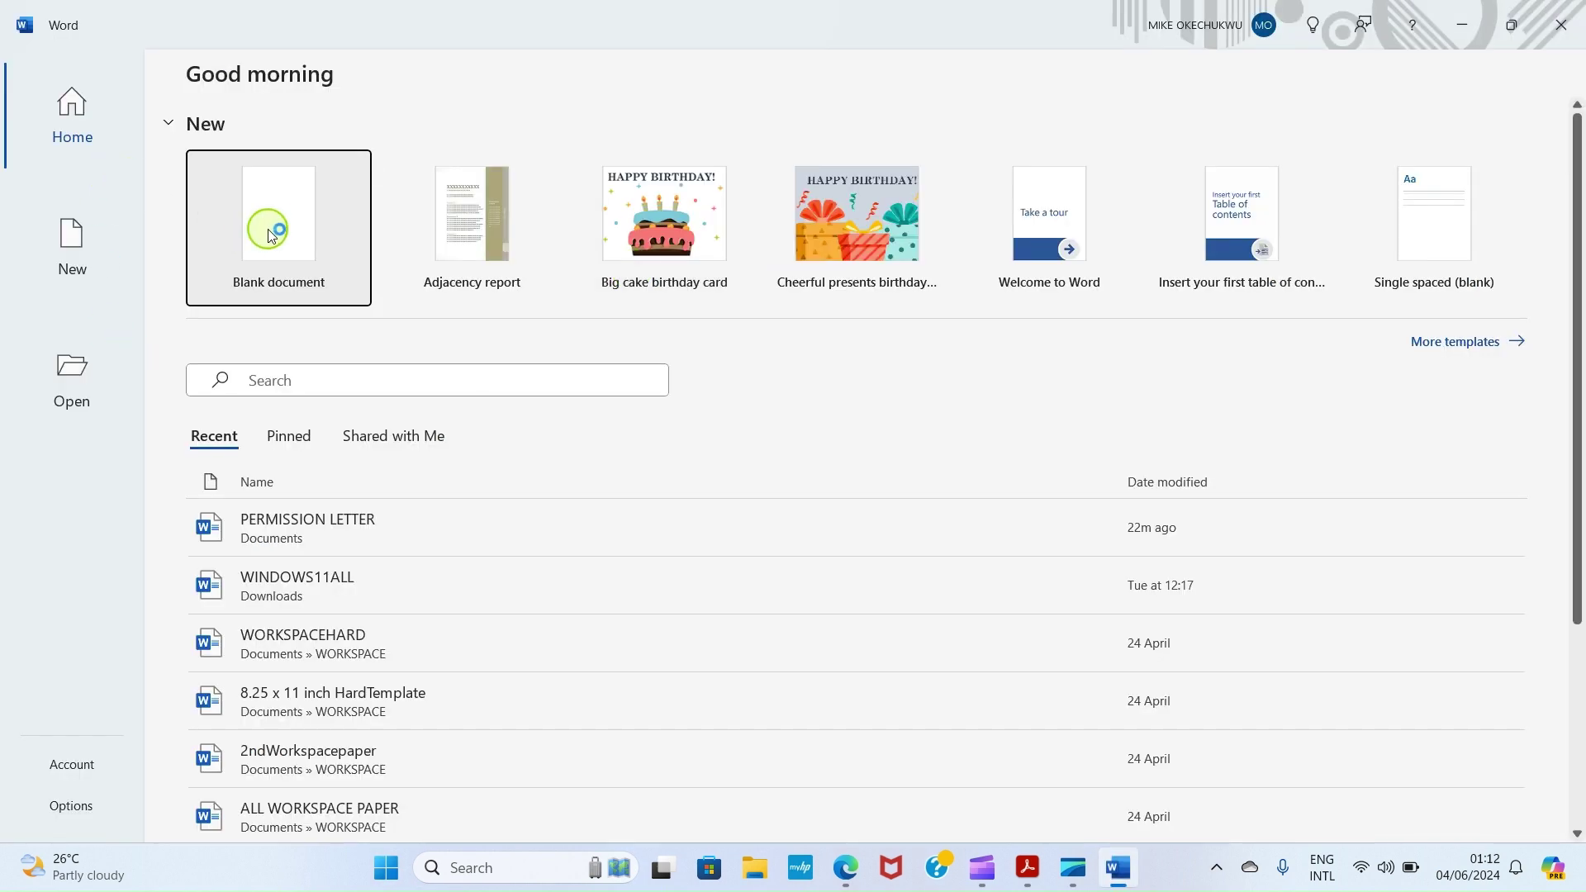
pyautogui.click(273, 238)
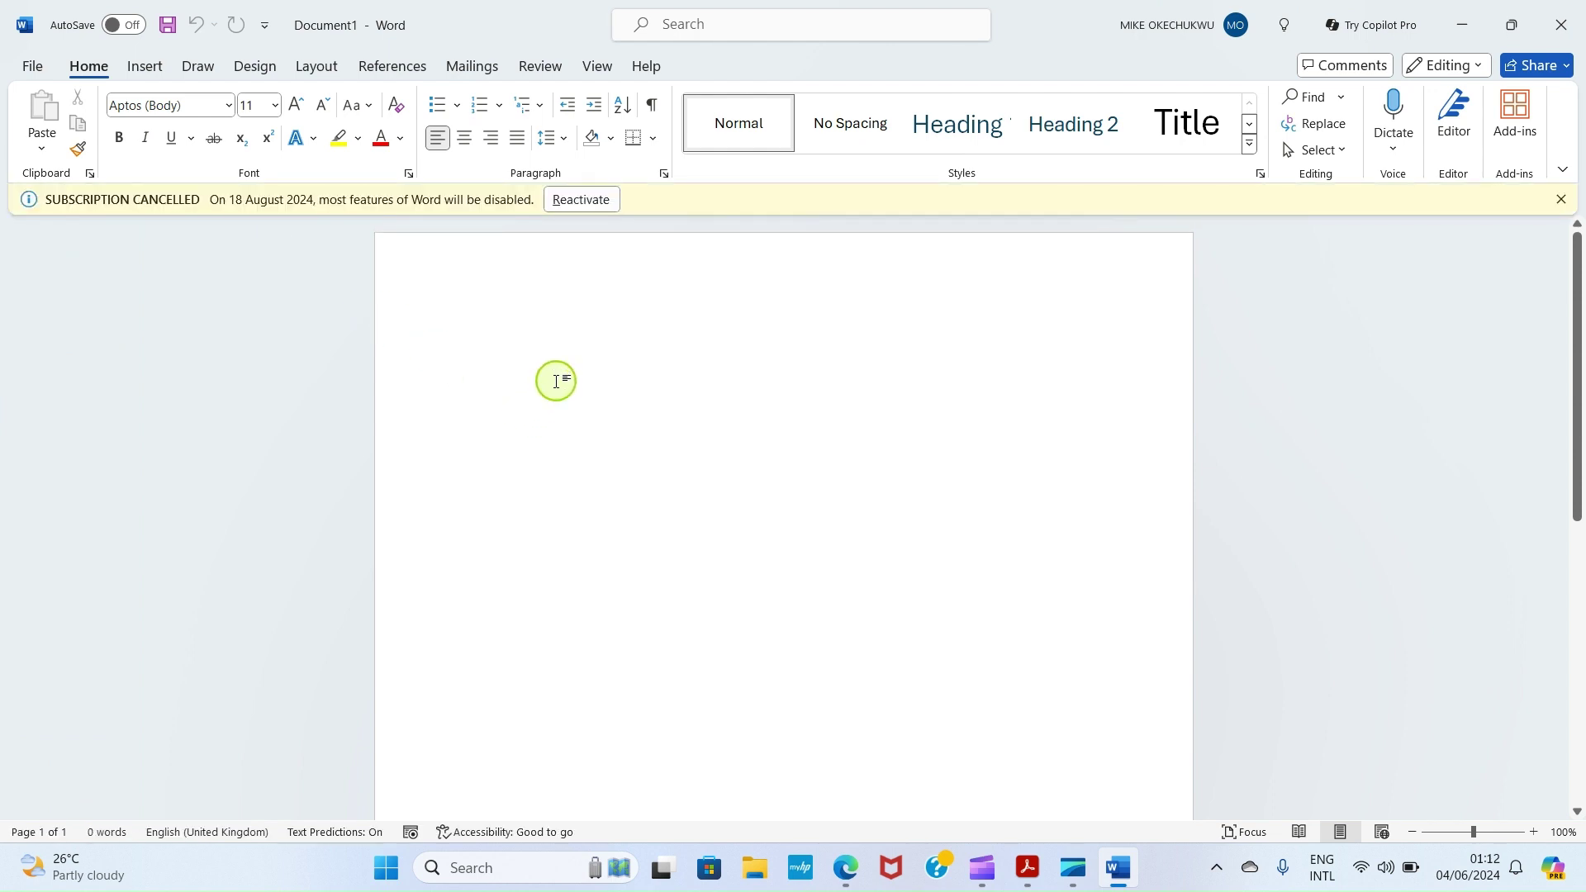
# - Dismiss Word's subscription notice and bring up the Draw tab's inking pens
pyautogui.click(1558, 202)
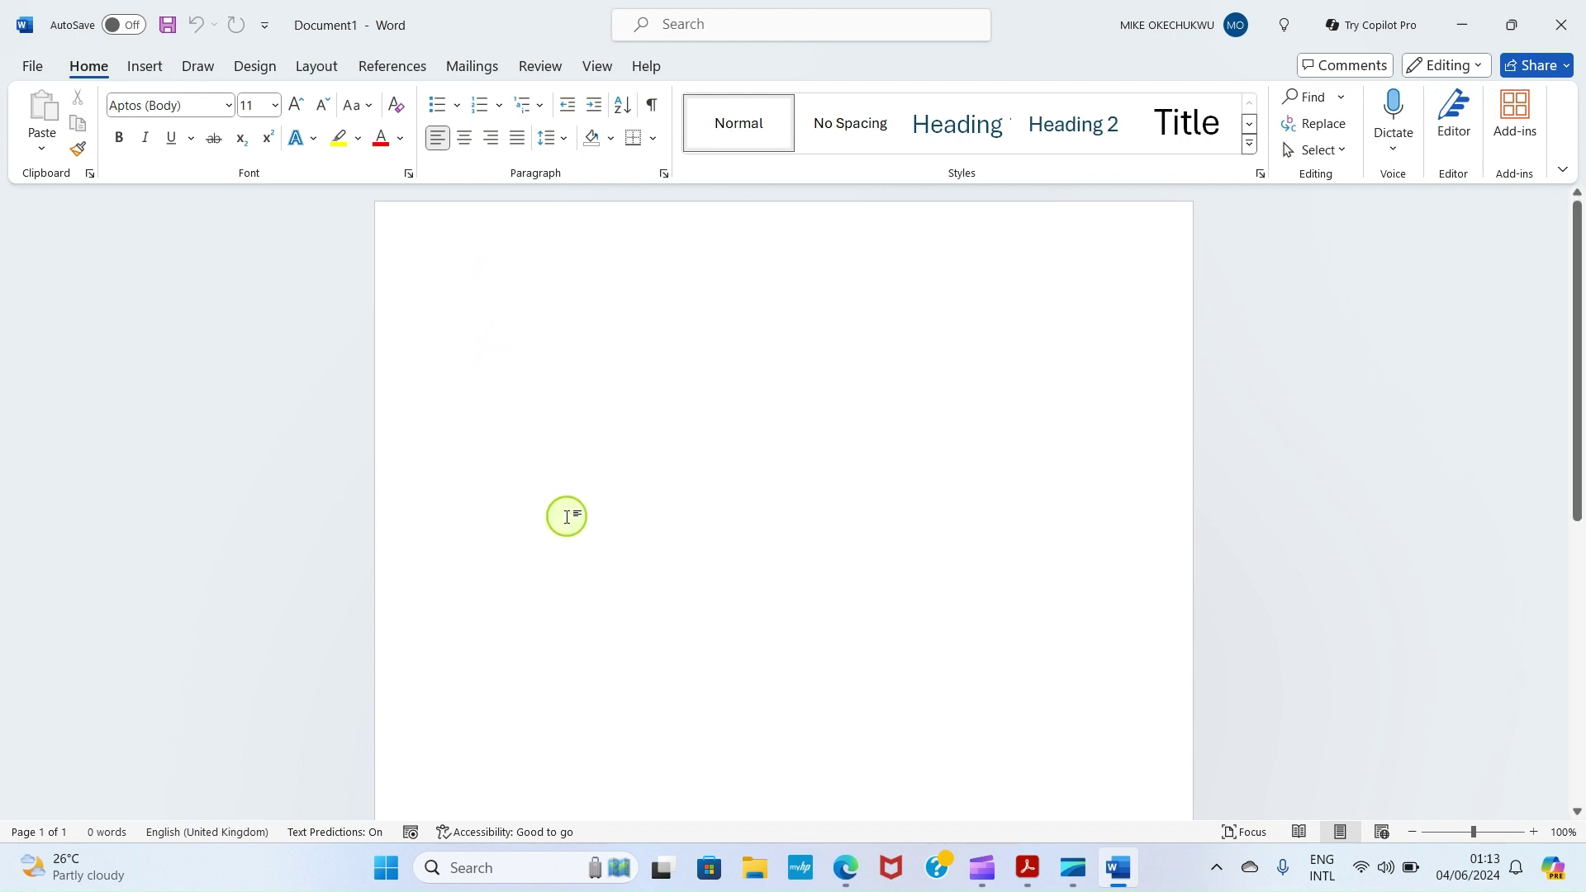
pyautogui.click(199, 67)
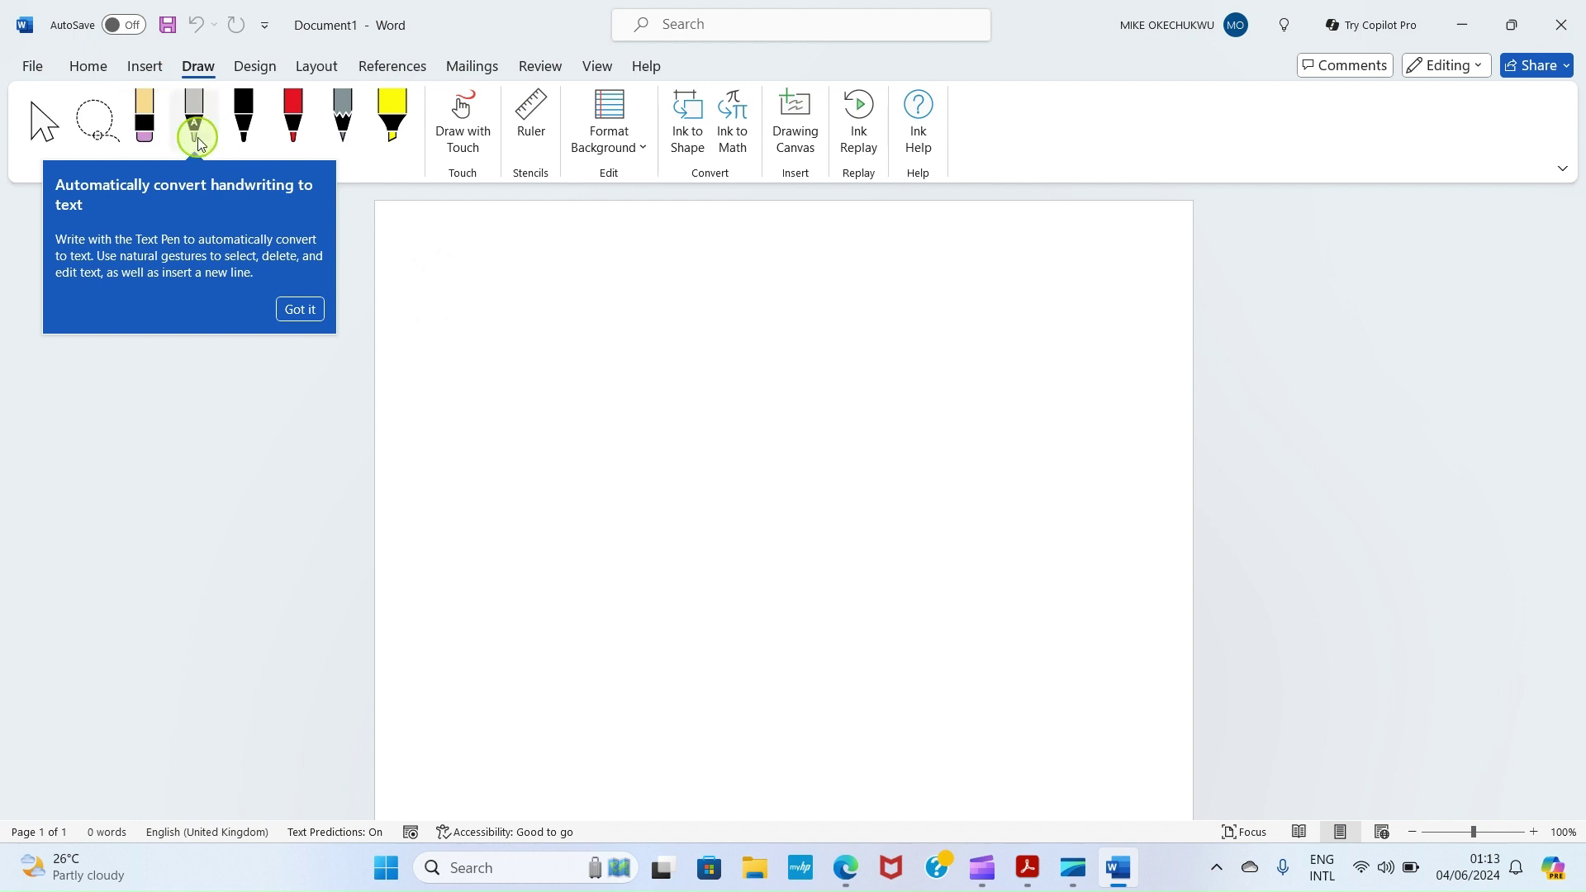
# - Select the black pen on the Draw tab and change its ink colour to Sky Blue
pyautogui.click(241, 138)
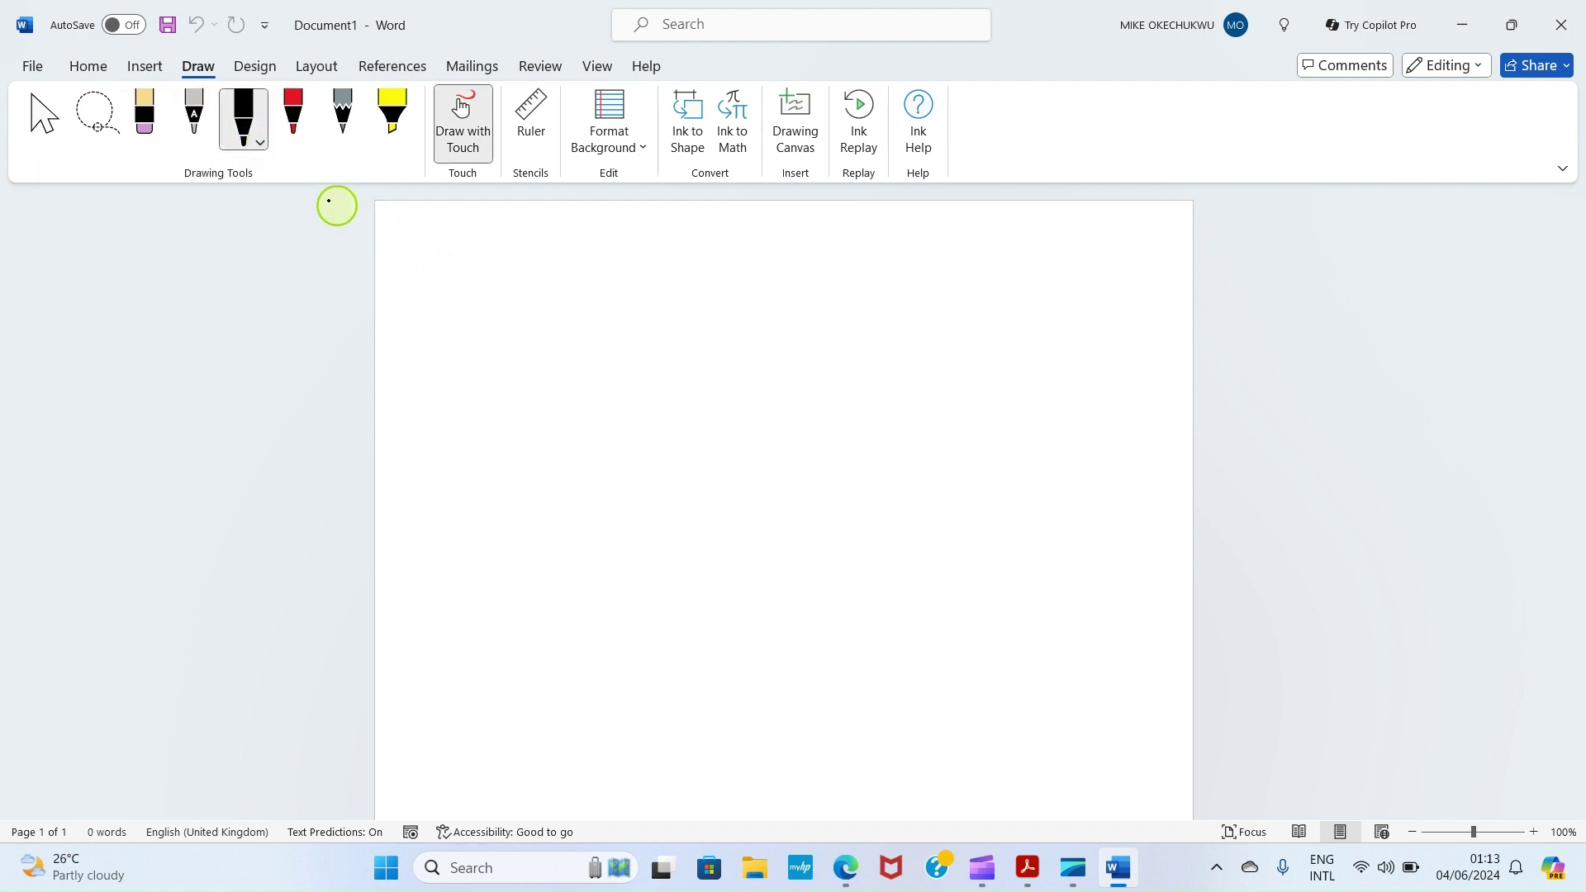
pyautogui.click(261, 144)
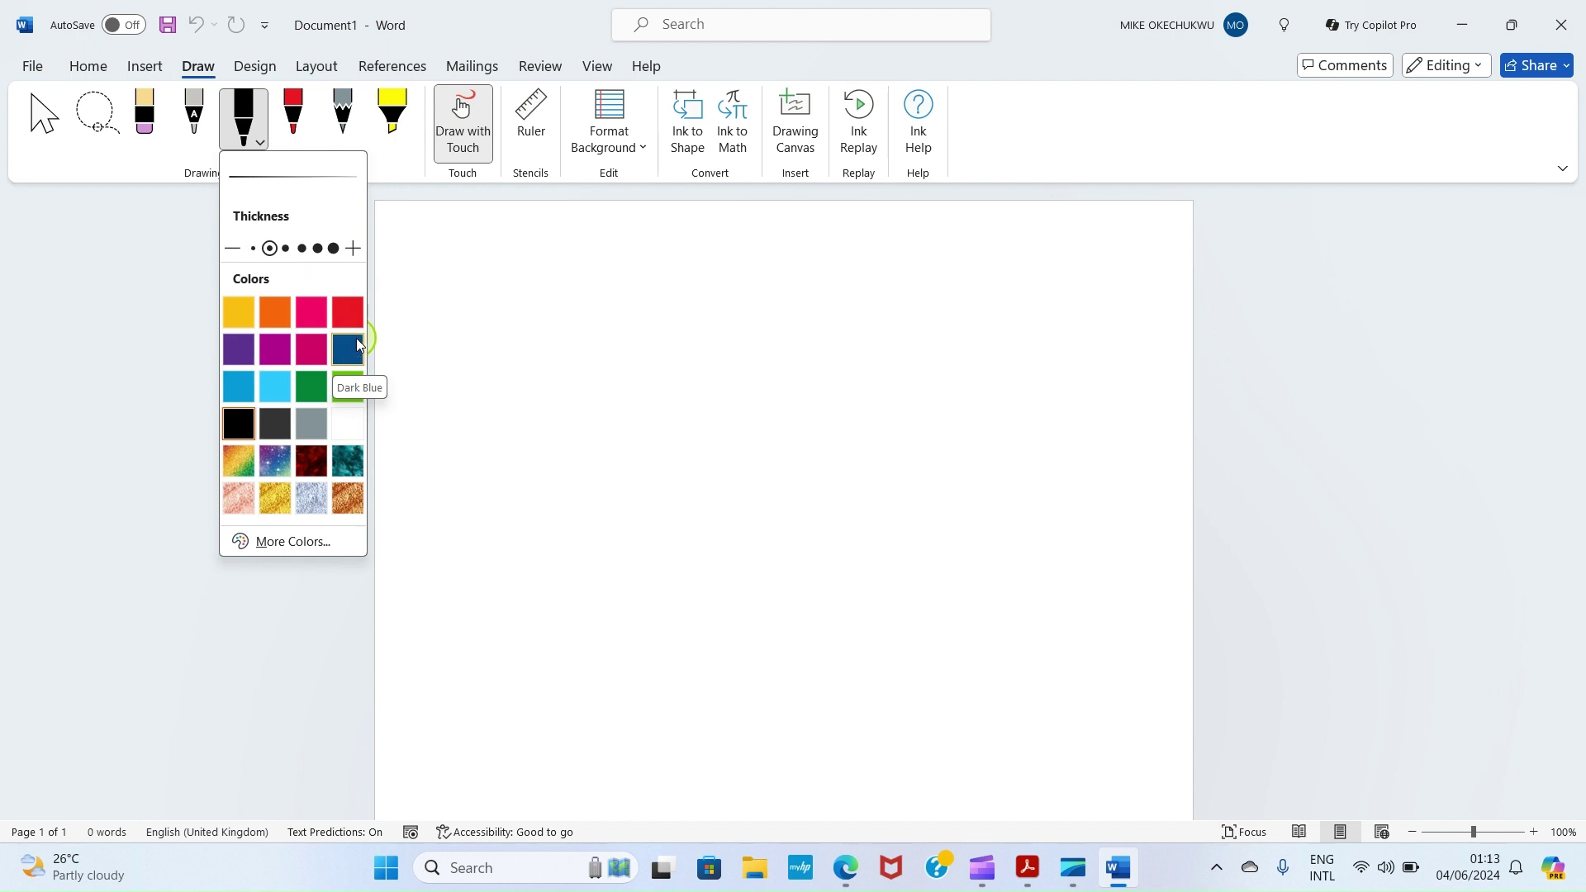
pyautogui.click(239, 391)
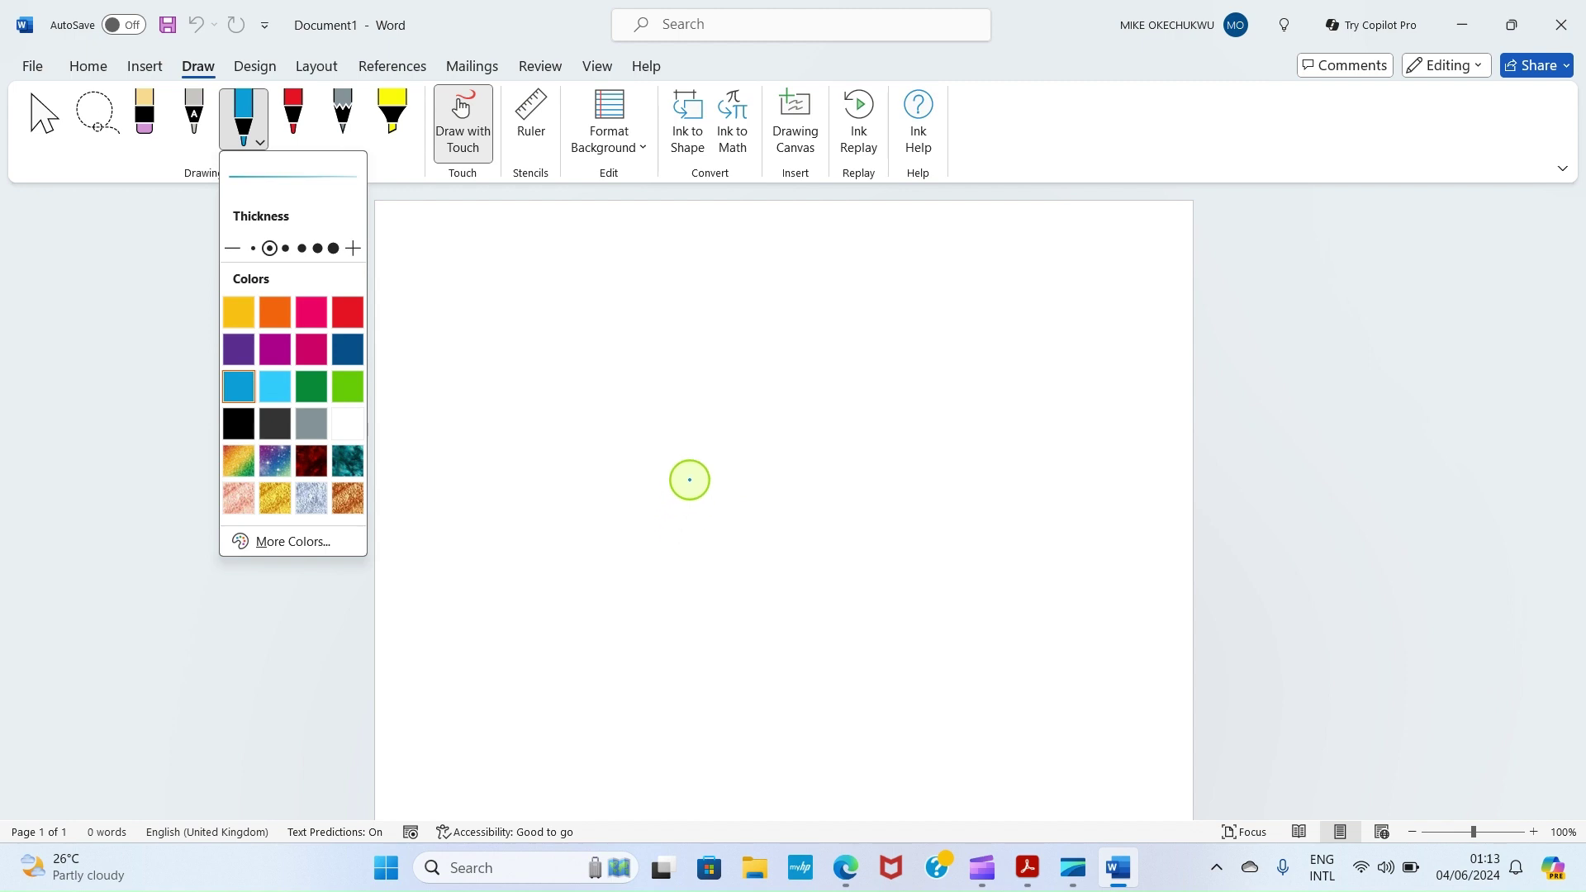
# - Handwrite the blue signature near the page's top centre, then snip it with Win+Shift+S
pyautogui.moveTo(584, 347)
pyautogui.mouseDown()
pyautogui.moveTo(642, 351)
pyautogui.moveTo(648, 416)
pyautogui.moveTo(708, 412)
pyautogui.moveTo(754, 381)
pyautogui.moveTo(786, 413)
pyautogui.mouseUp()
pyautogui.click(671, 389)
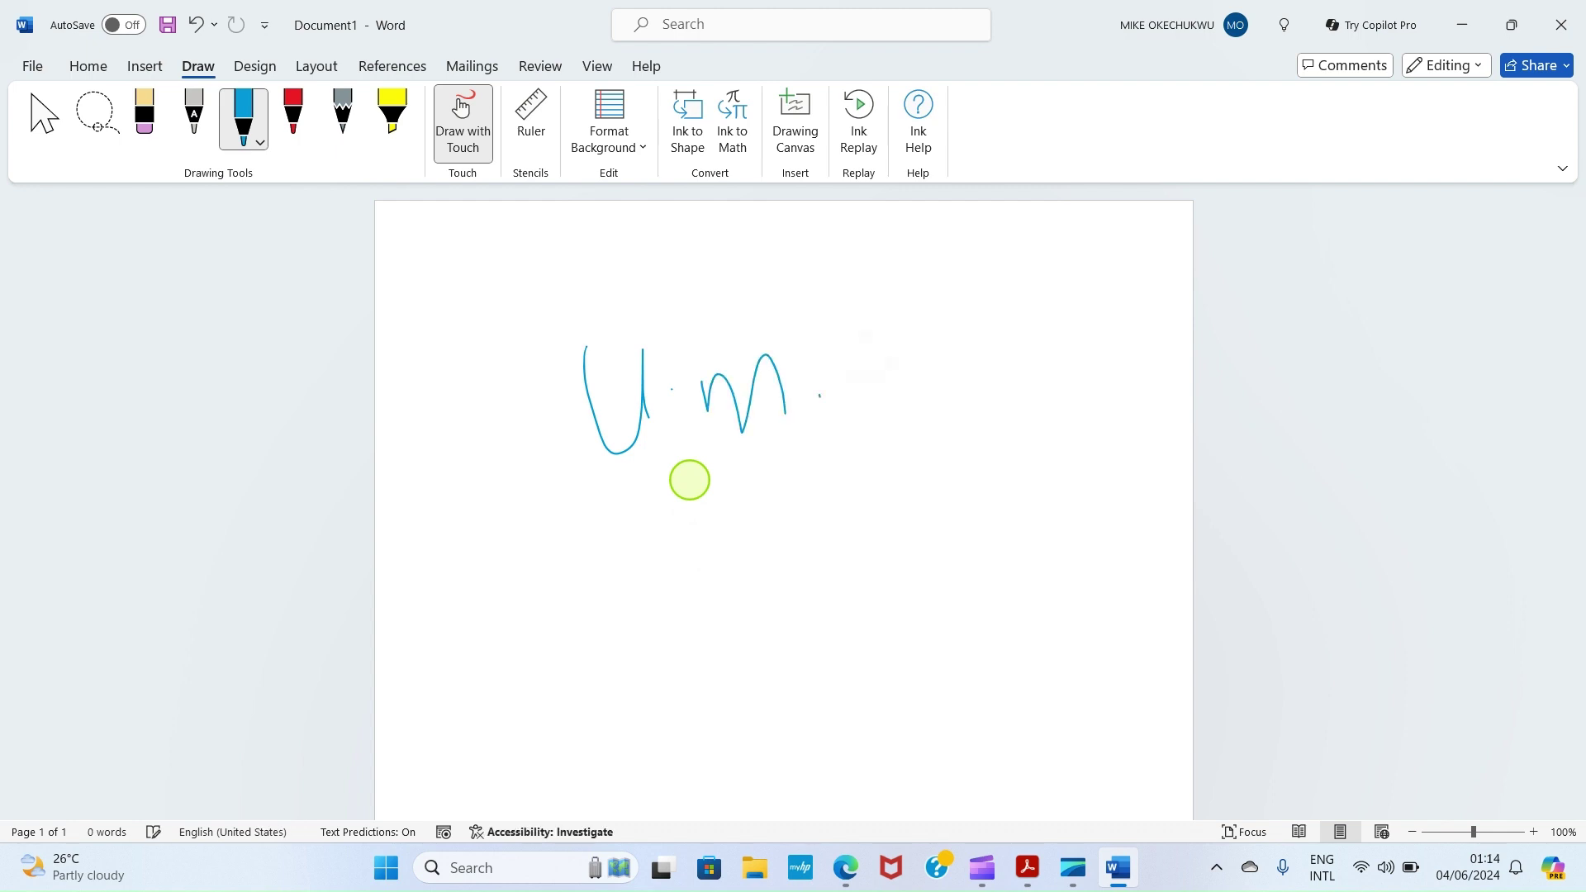
pyautogui.moveTo(861, 359)
pyautogui.mouseDown()
pyautogui.moveTo(908, 367)
pyautogui.moveTo(867, 384)
pyautogui.moveTo(850, 317)
pyautogui.moveTo(836, 333)
pyautogui.mouseUp()
pyautogui.moveTo(650, 407); pyautogui.dragTo(789, 374)
pyautogui.moveTo(869, 317)
pyautogui.mouseDown()
pyautogui.moveTo(711, 417)
pyautogui.moveTo(659, 418)
pyautogui.mouseUp()
pyautogui.moveTo(621, 388)
pyautogui.mouseDown()
pyautogui.moveTo(863, 365)
pyautogui.moveTo(845, 439)
pyautogui.mouseUp()
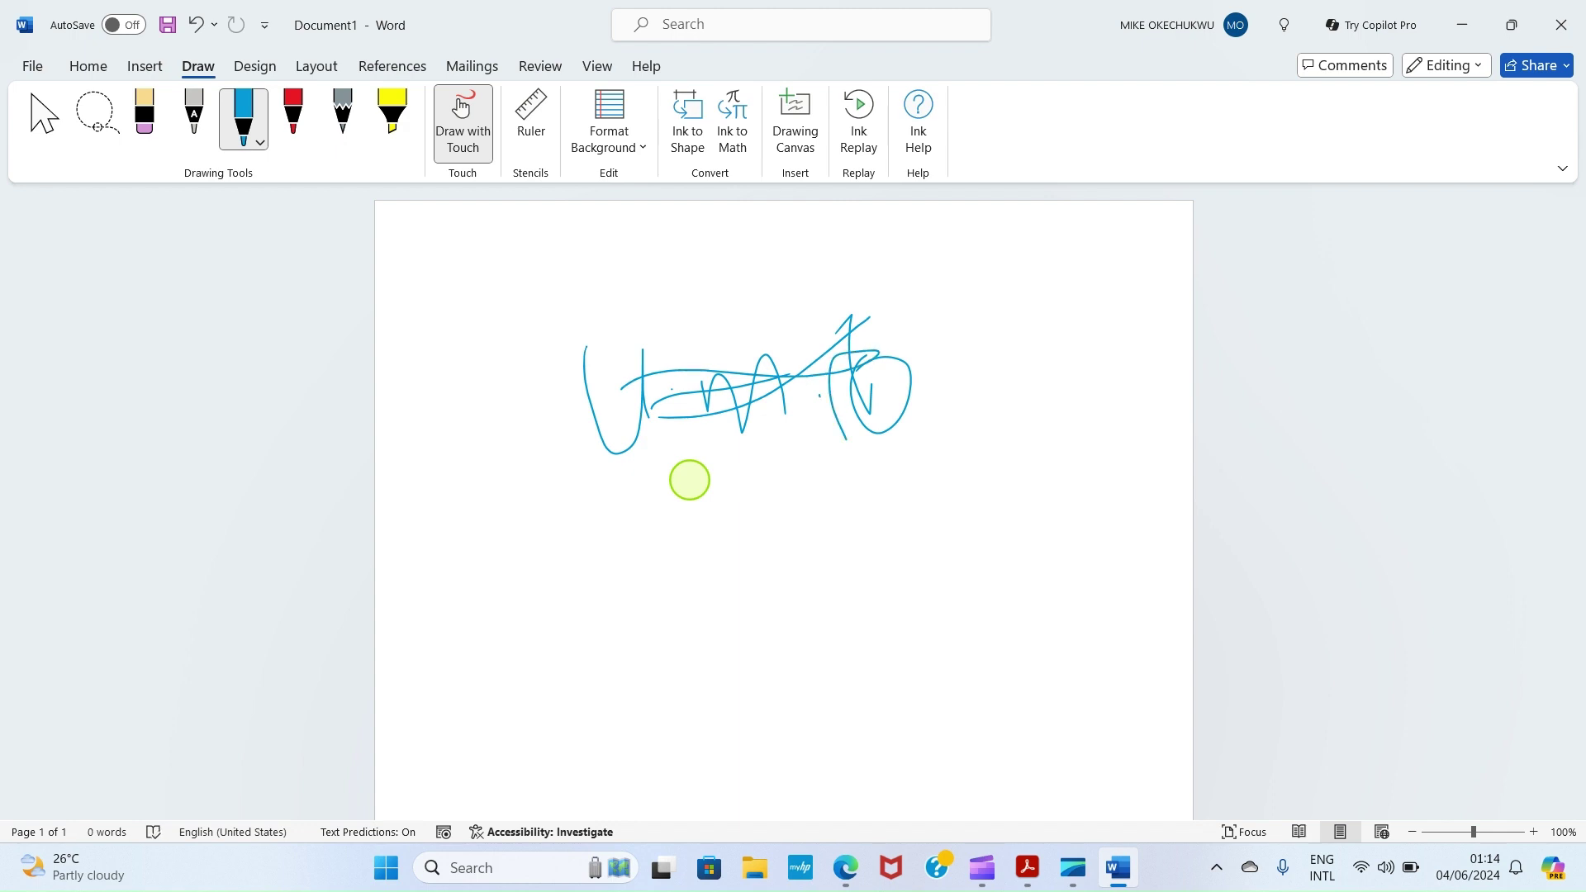
pyautogui.click(696, 463)
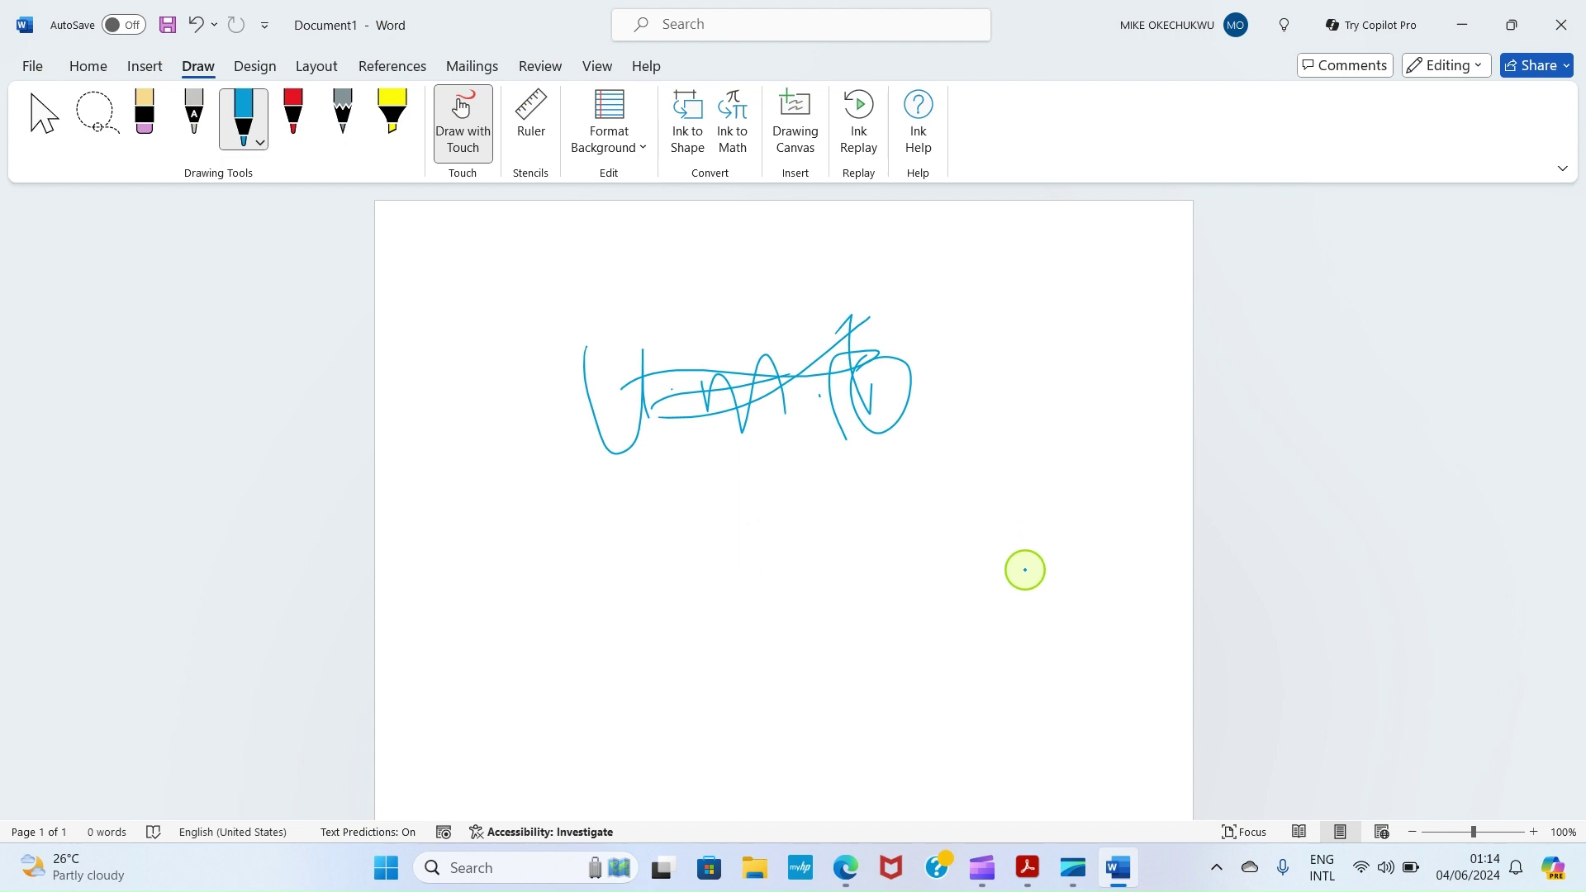
pyautogui.press('super+shift+s')
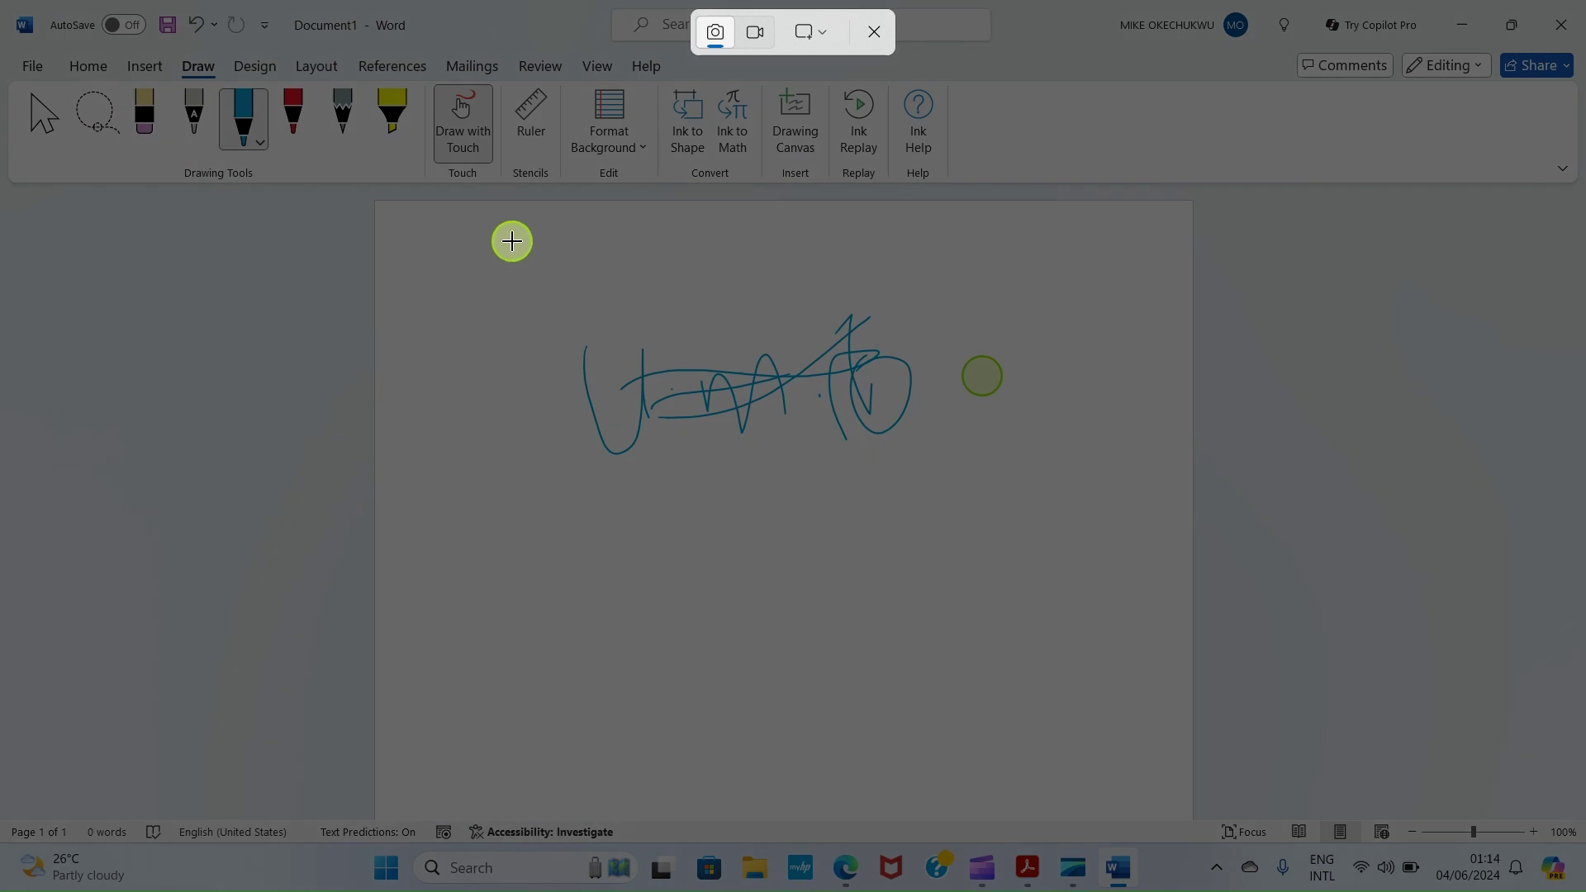
pyautogui.moveTo(511, 241); pyautogui.dragTo(944, 494)
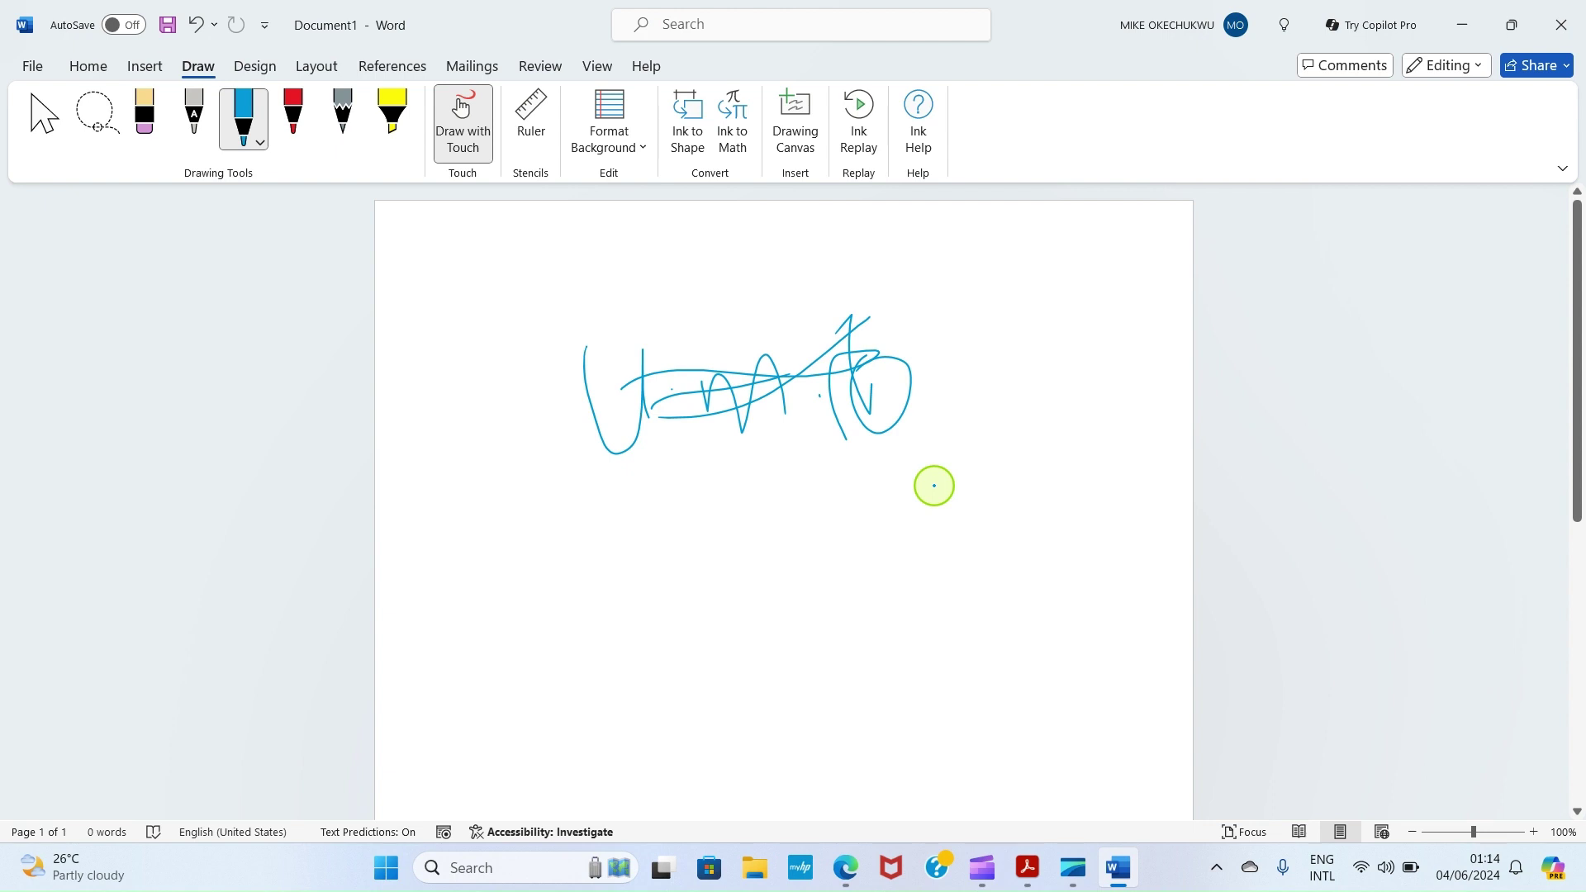
# - In File Explorer's Screenshots folder, rename the new signature screenshot to PICSIG
pyautogui.click(754, 869)
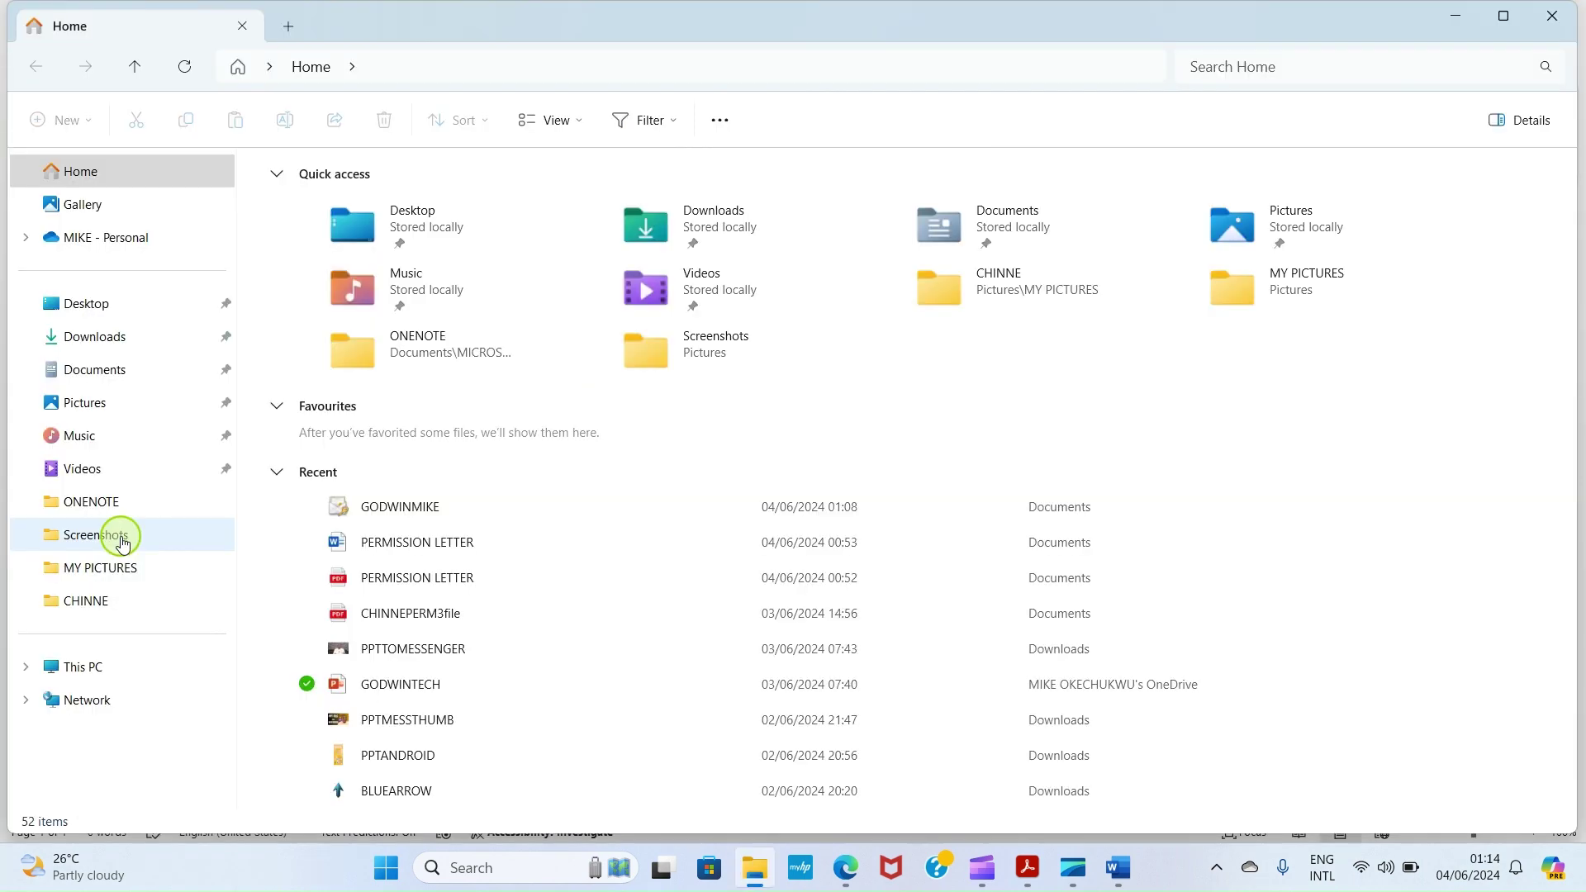
pyautogui.click(116, 536)
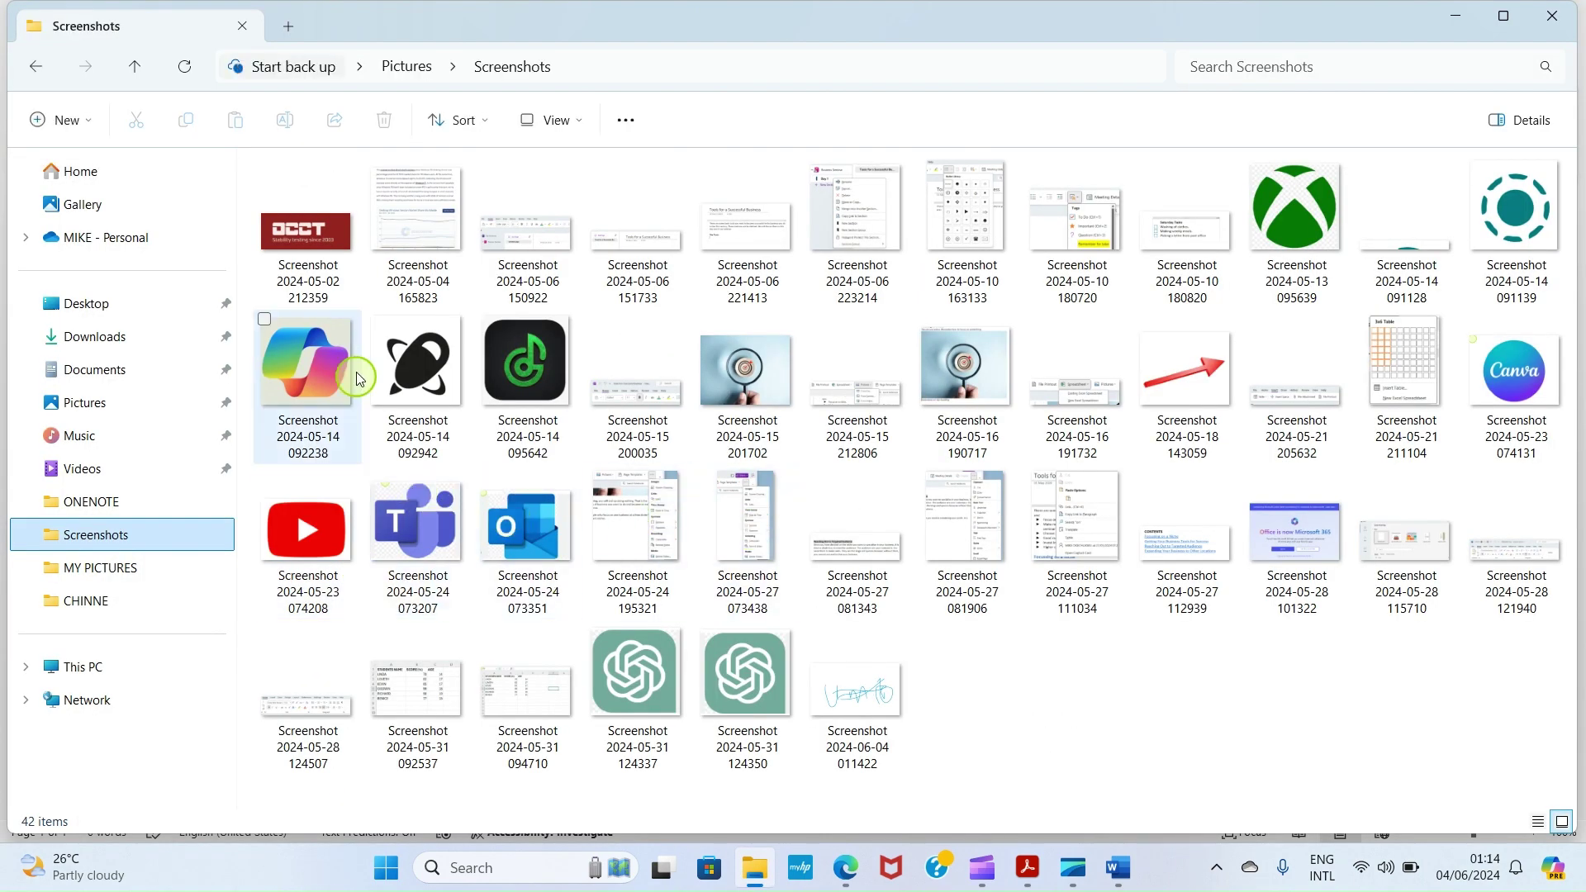
pyautogui.click(849, 741)
pyautogui.click(853, 741)
pyautogui.write('PICSIG')
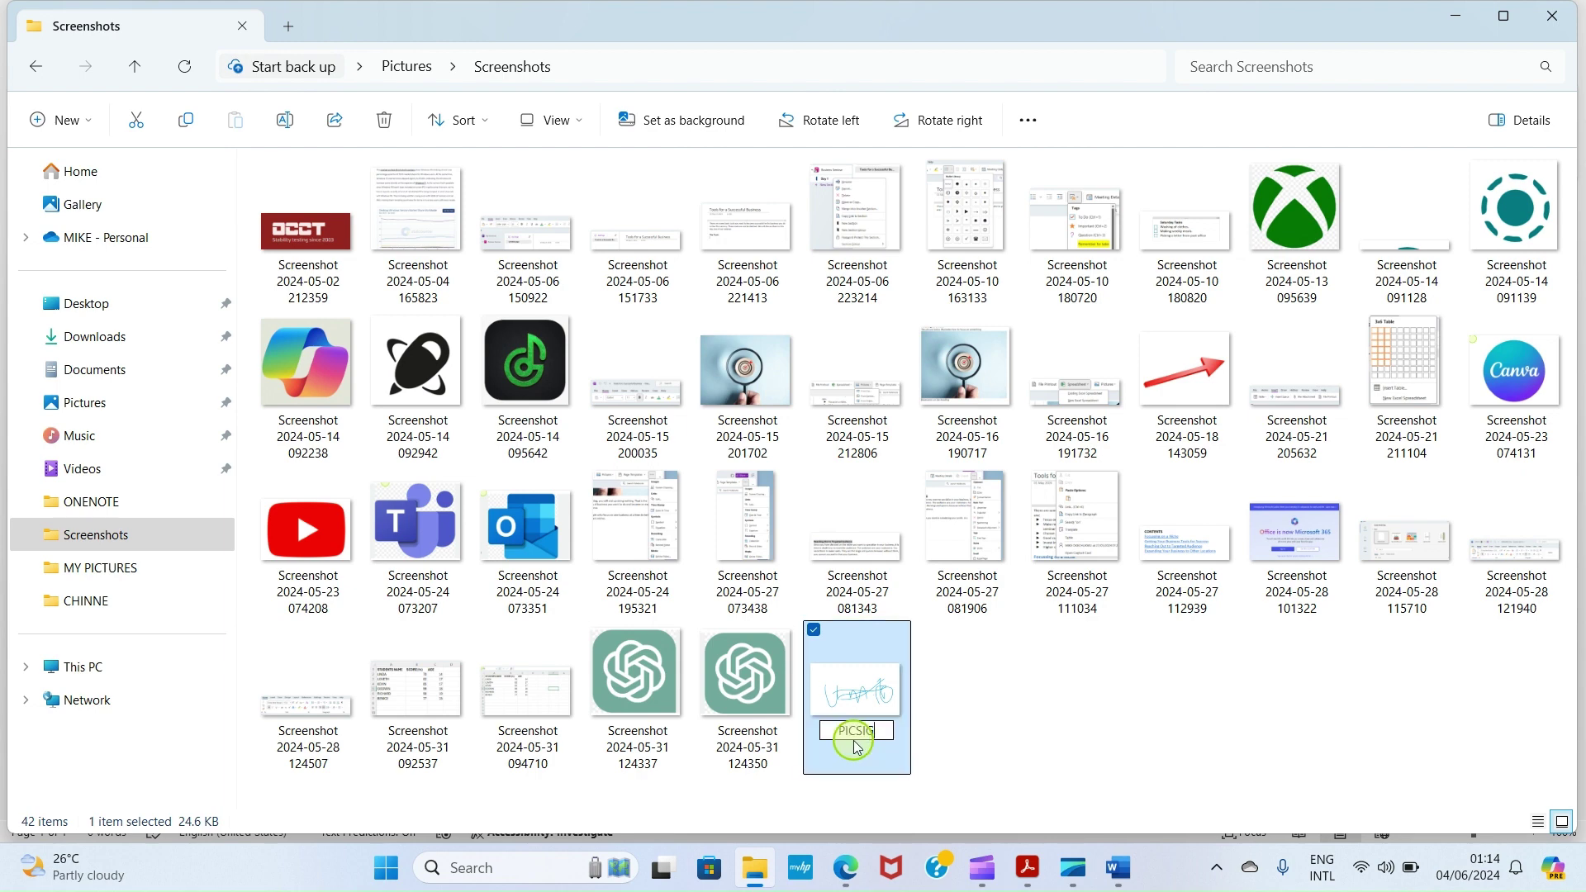
pyautogui.press('Return')
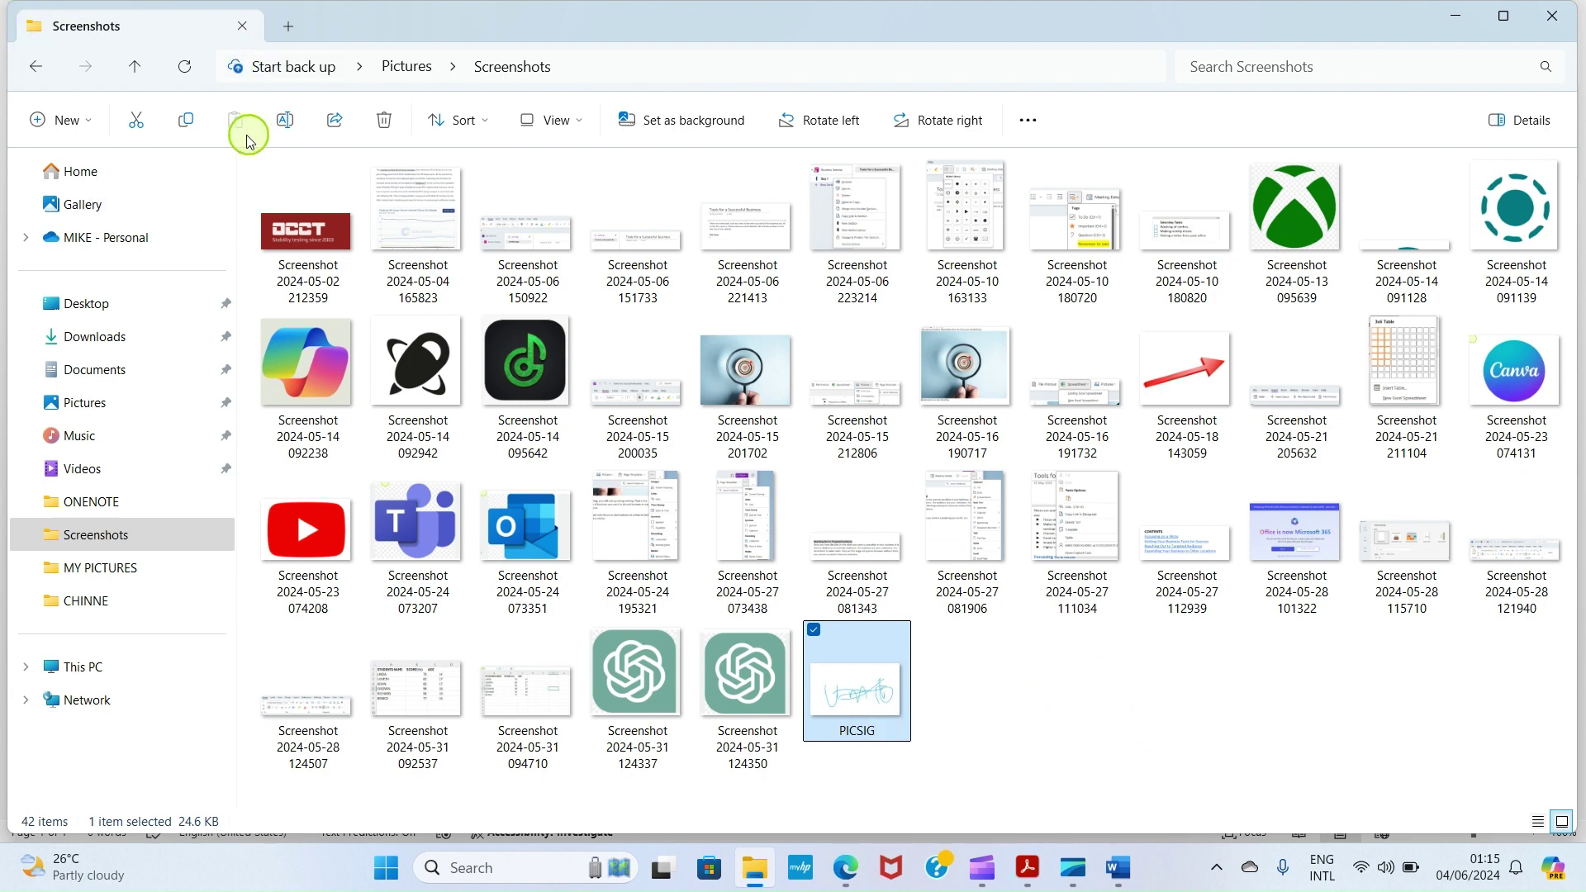
# - Copy PICSIG and paste it into the Documents folder
pyautogui.click(187, 123)
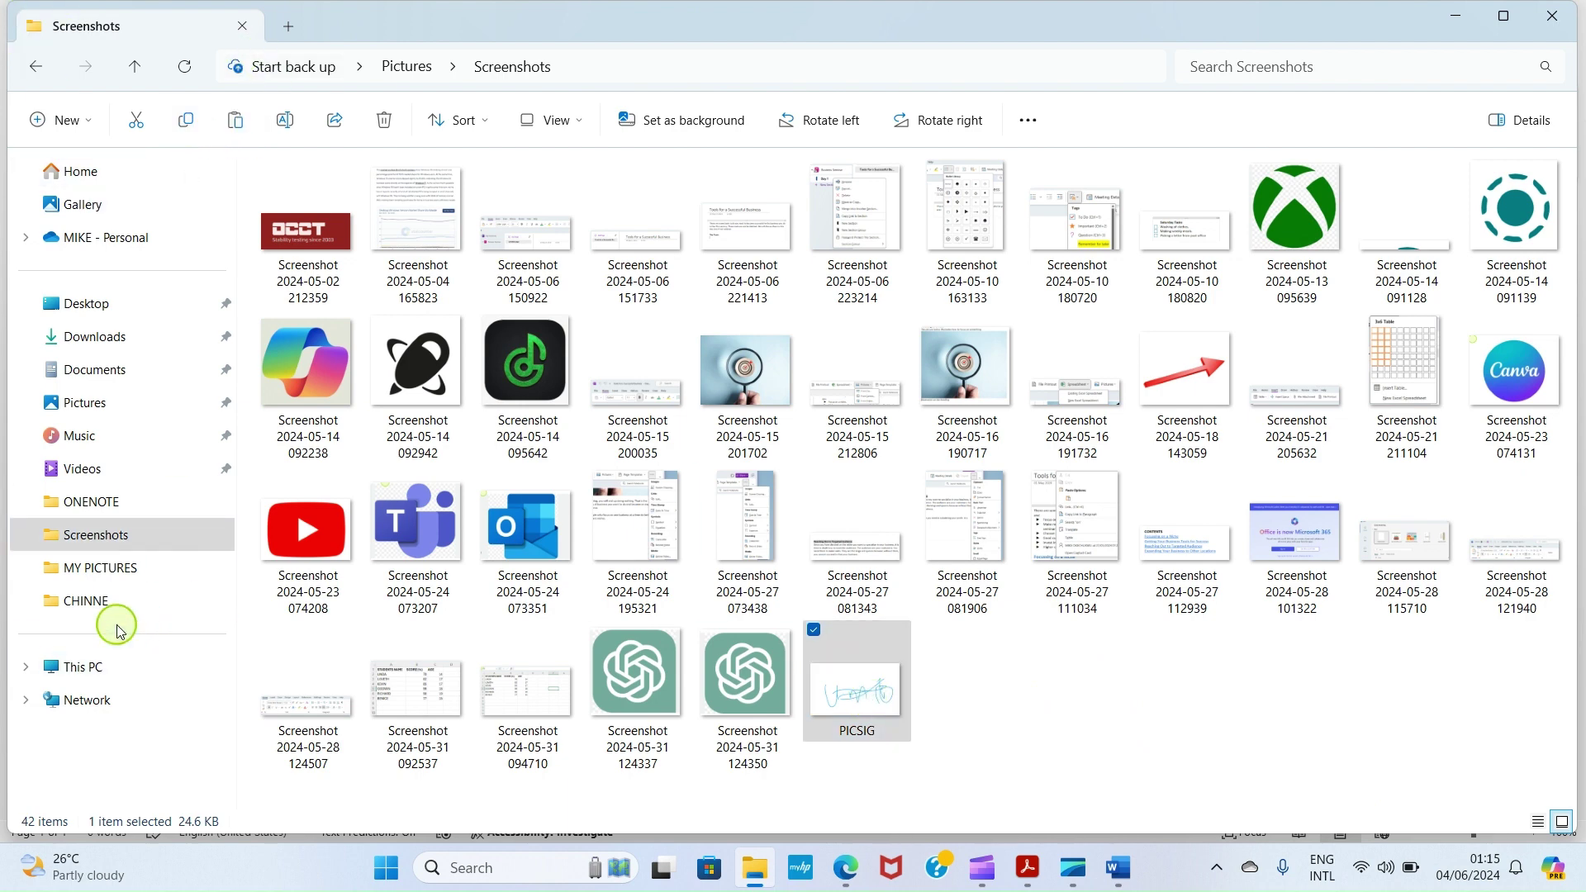
pyautogui.click(96, 370)
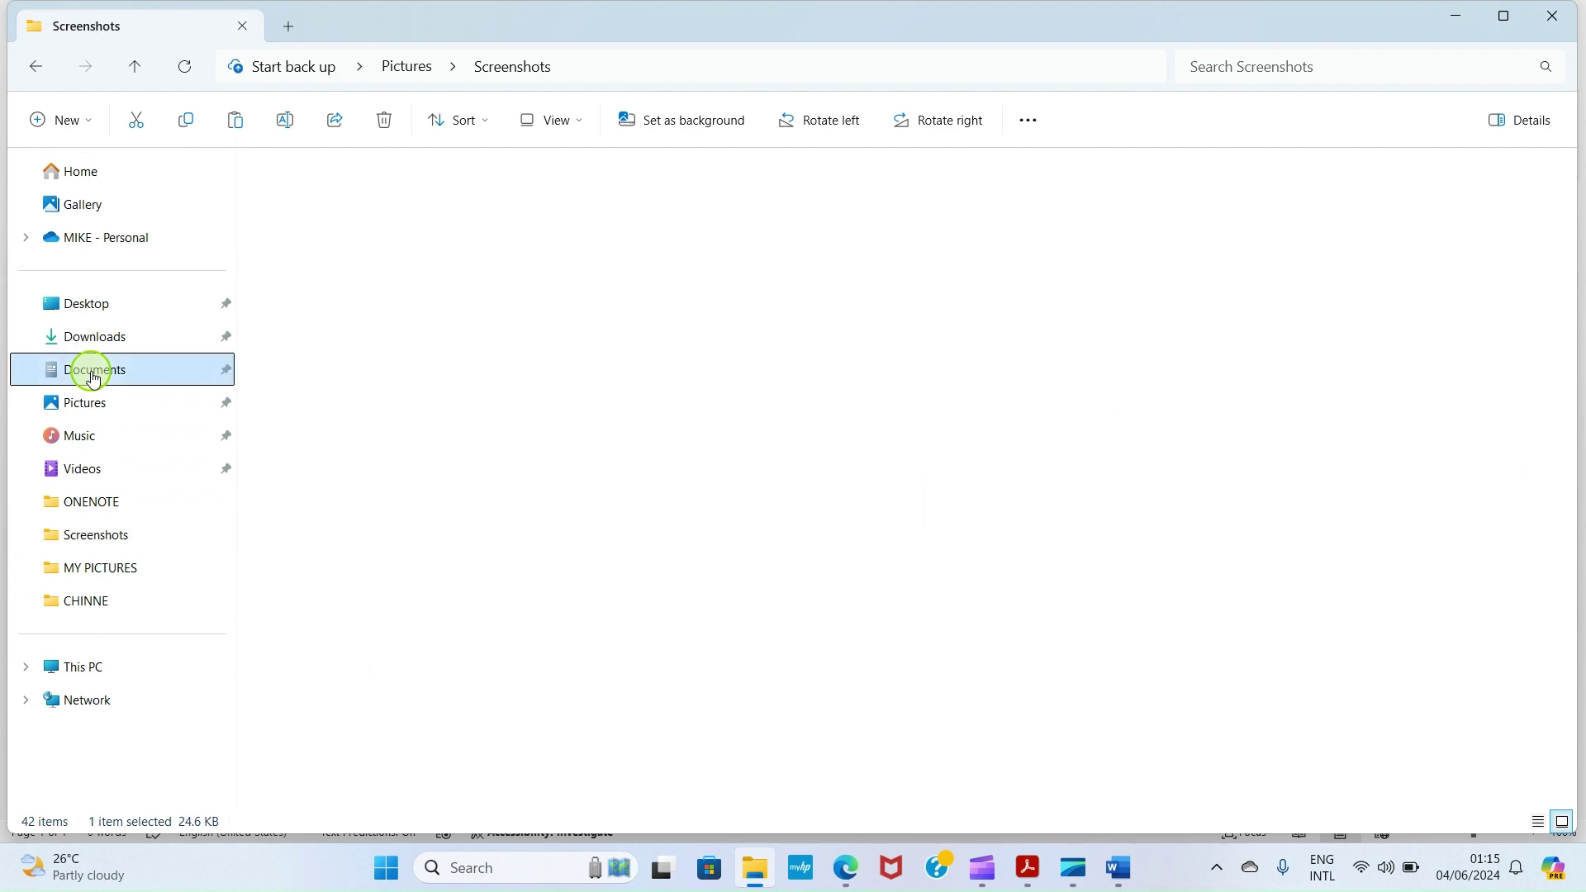
pyautogui.click(236, 123)
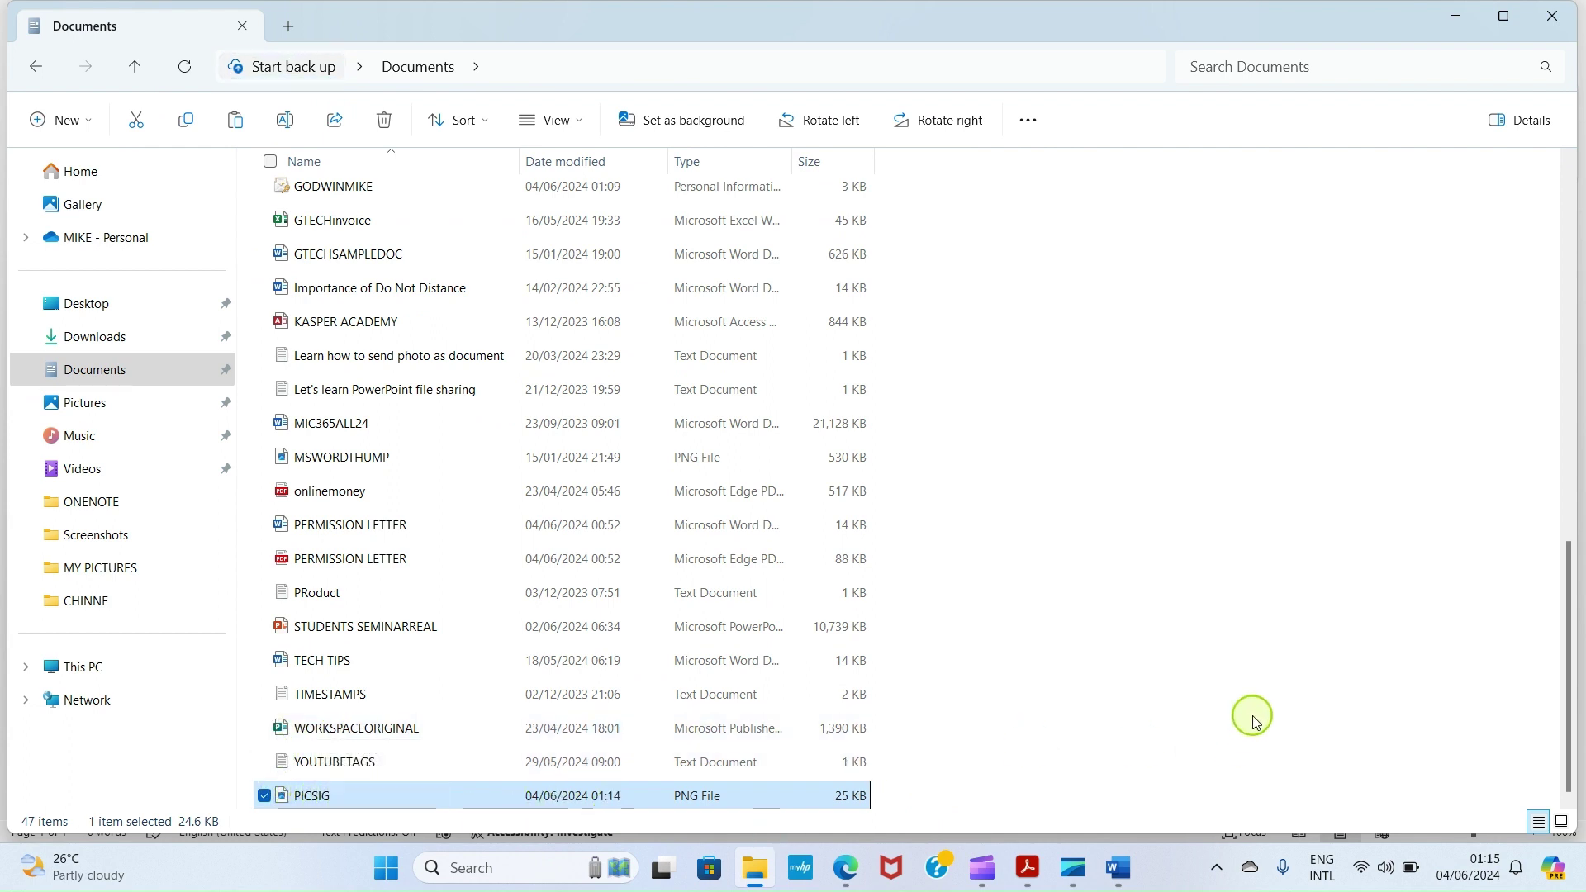
# - Select PICSIG in Documents and choose Print from its full right-click options
pyautogui.click(1243, 721)
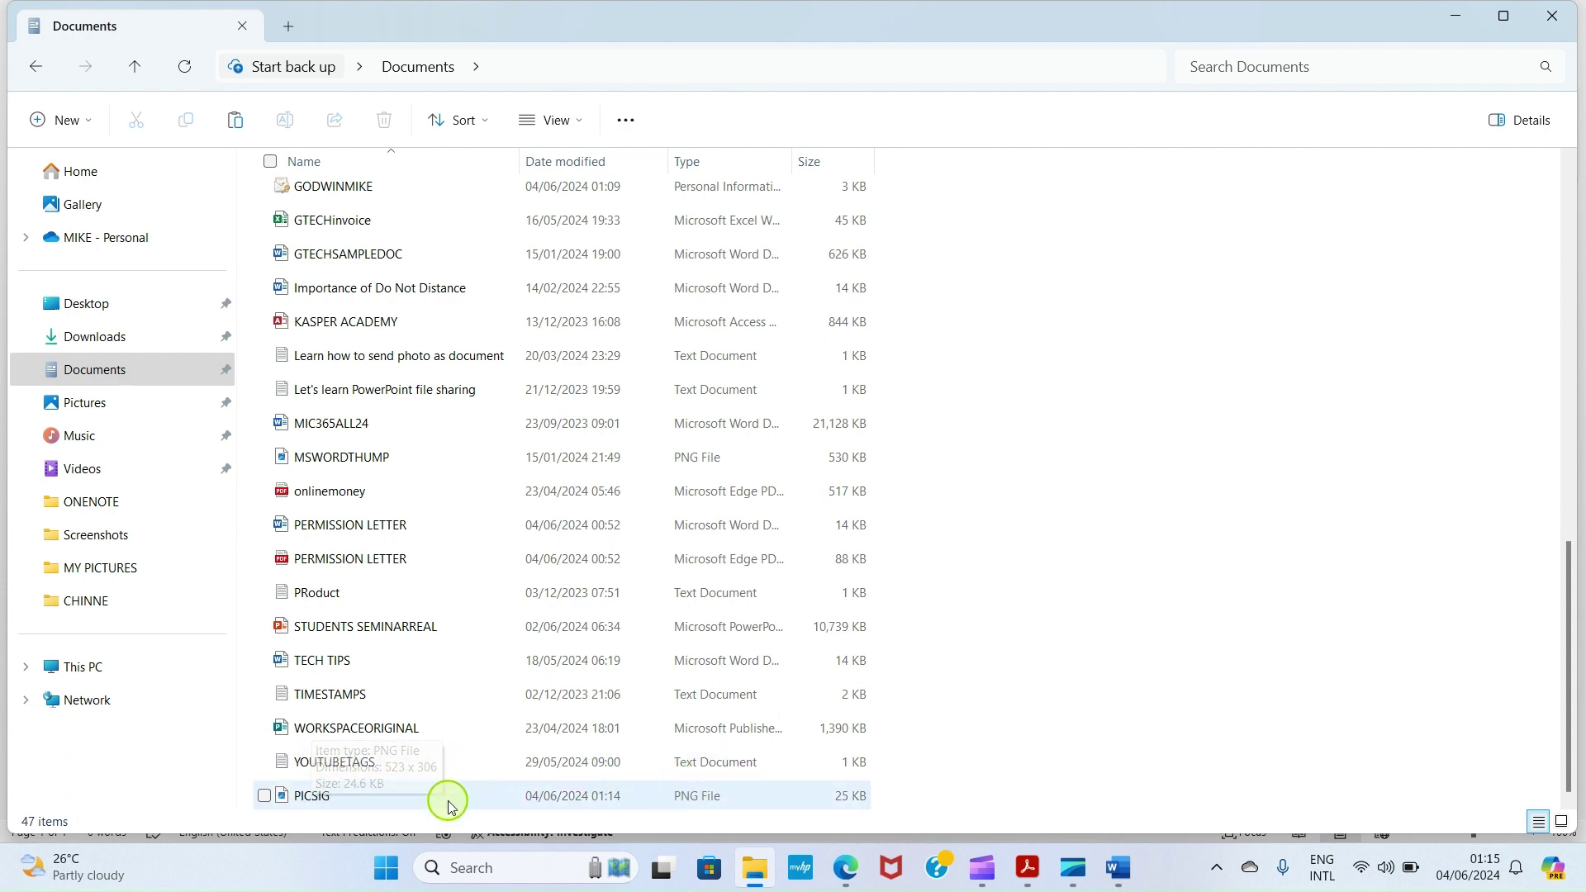
pyautogui.click(371, 801)
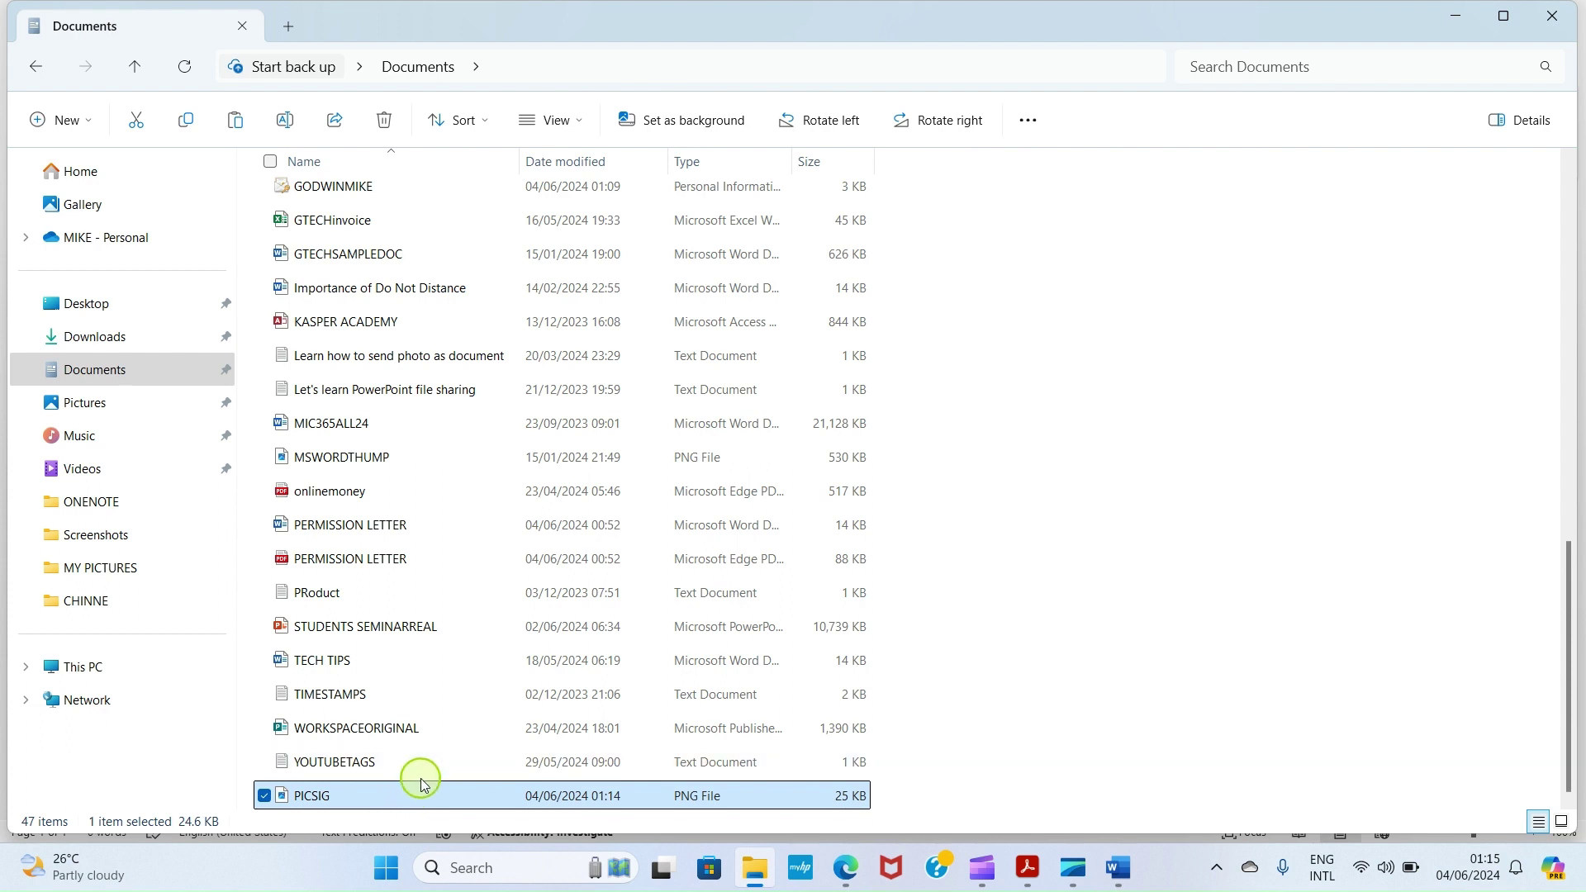
pyautogui.rightClick(469, 797)
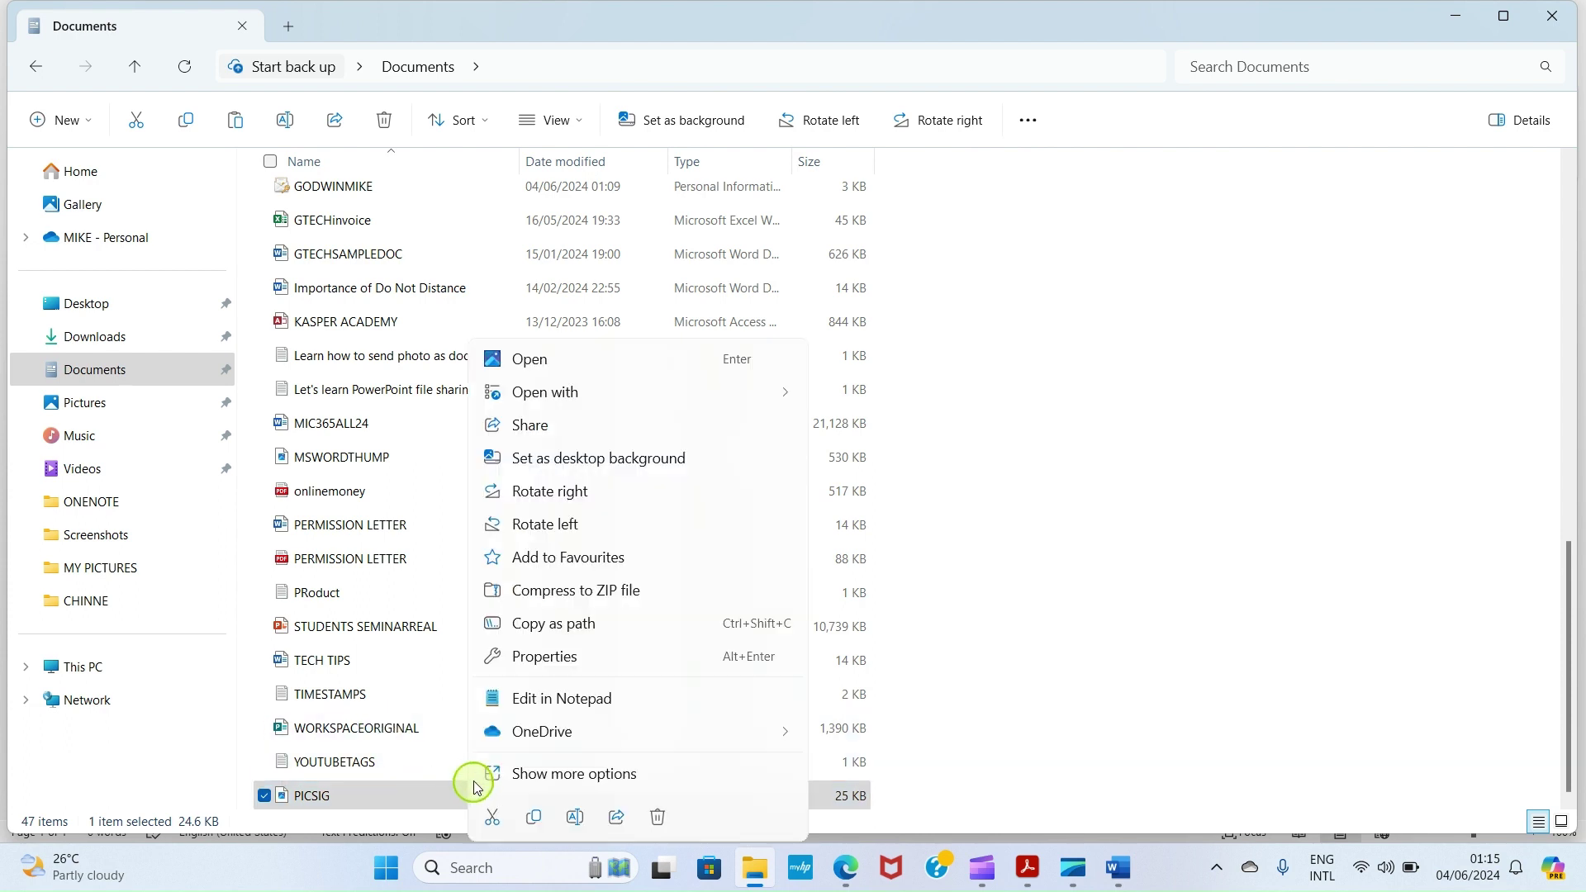
pyautogui.click(567, 783)
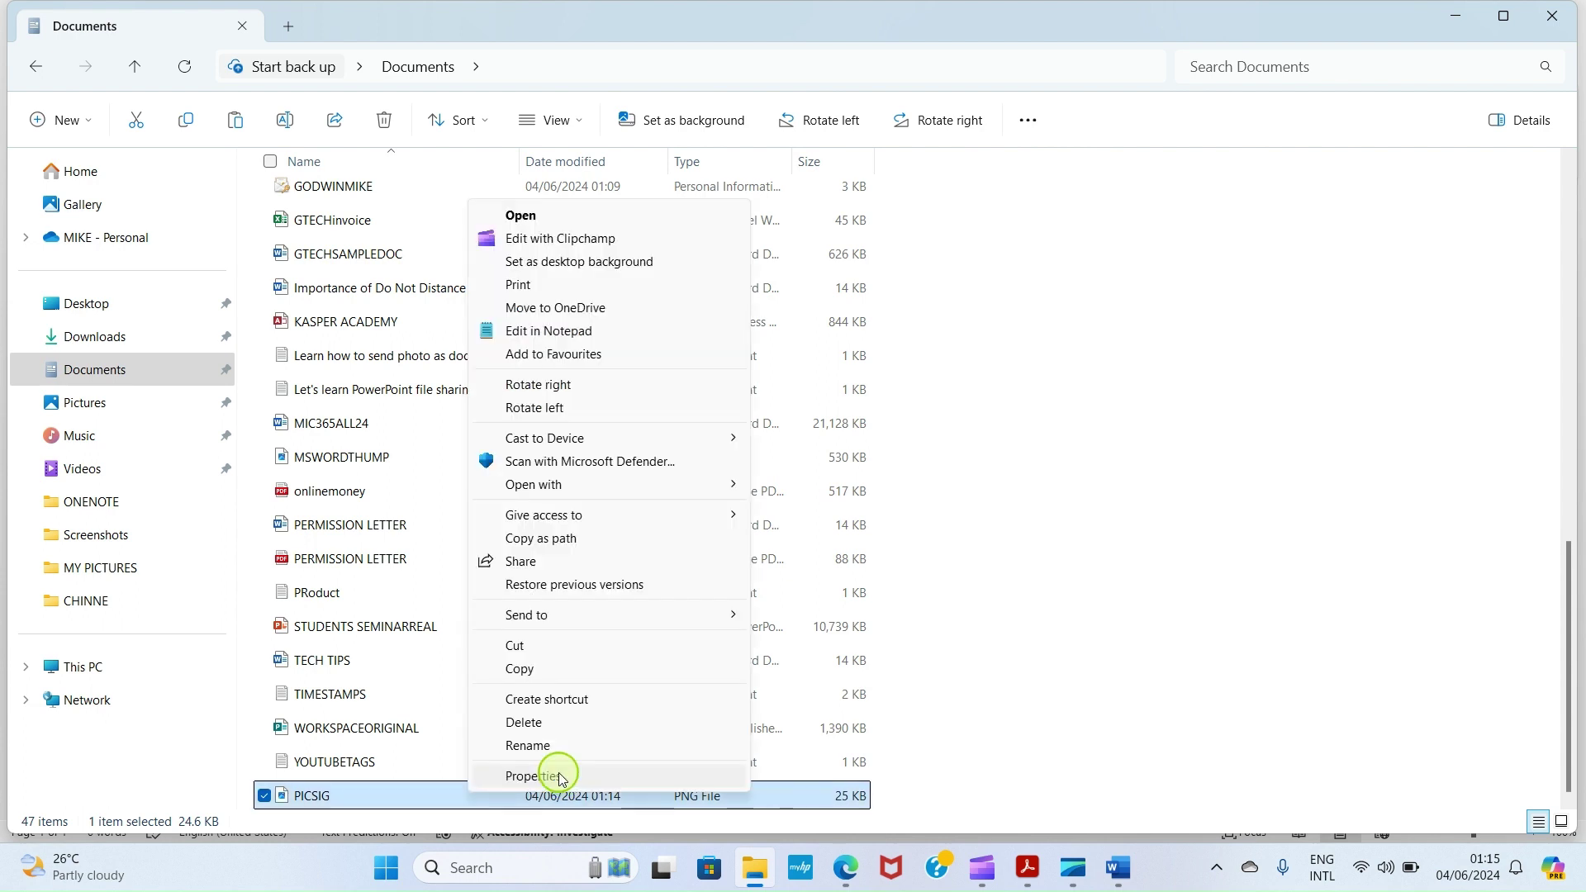
pyautogui.click(517, 285)
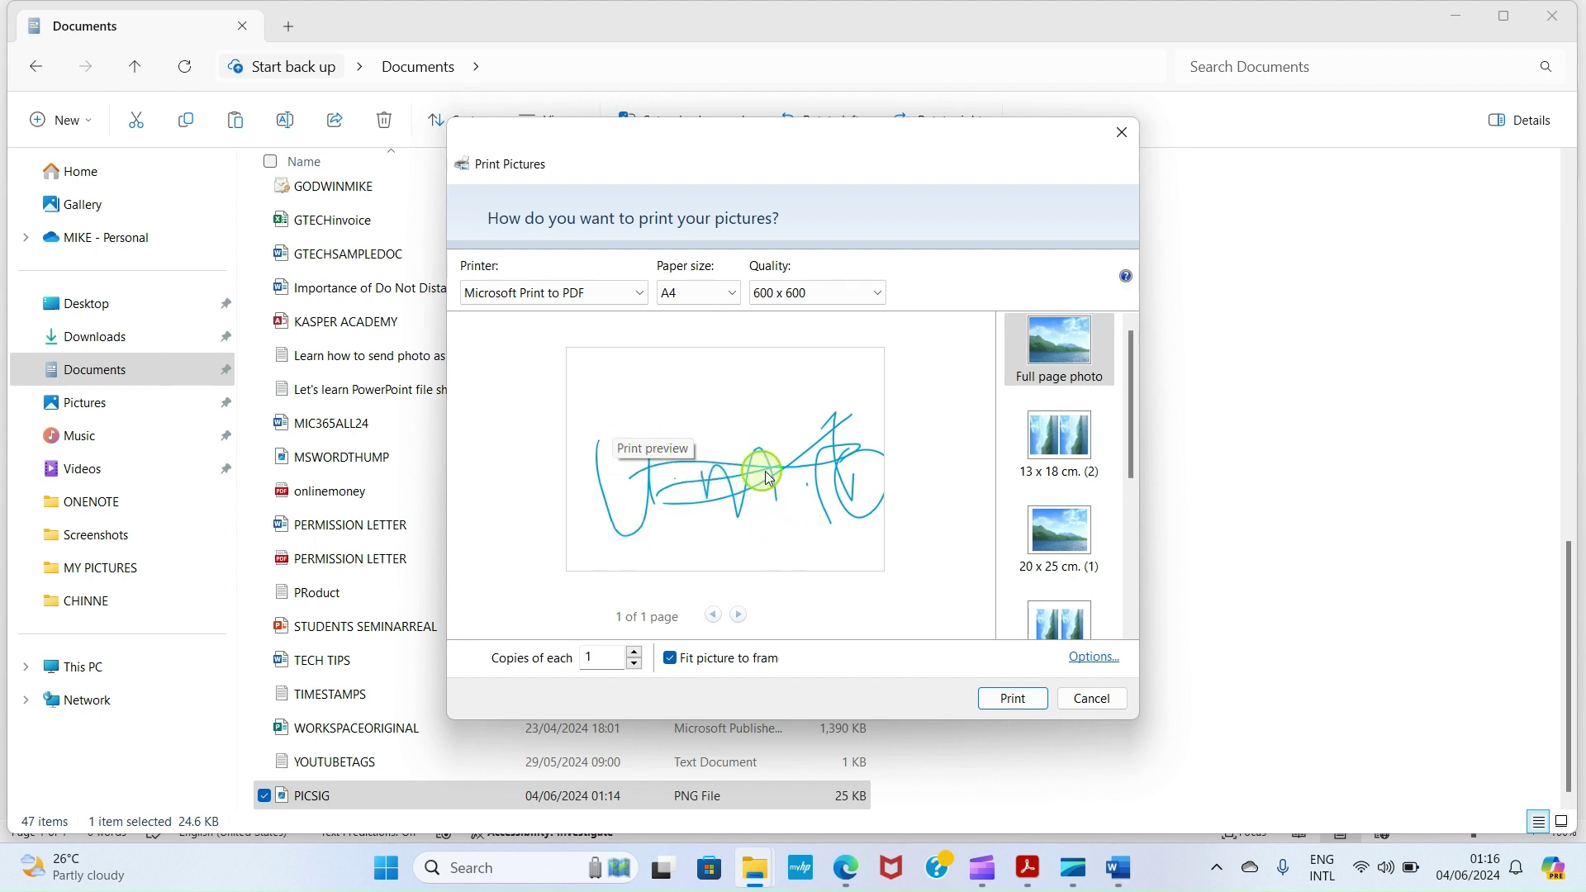
# - Print the image with Microsoft Print to PDF, saving it as PDFSIGNATURE
pyautogui.click(1014, 699)
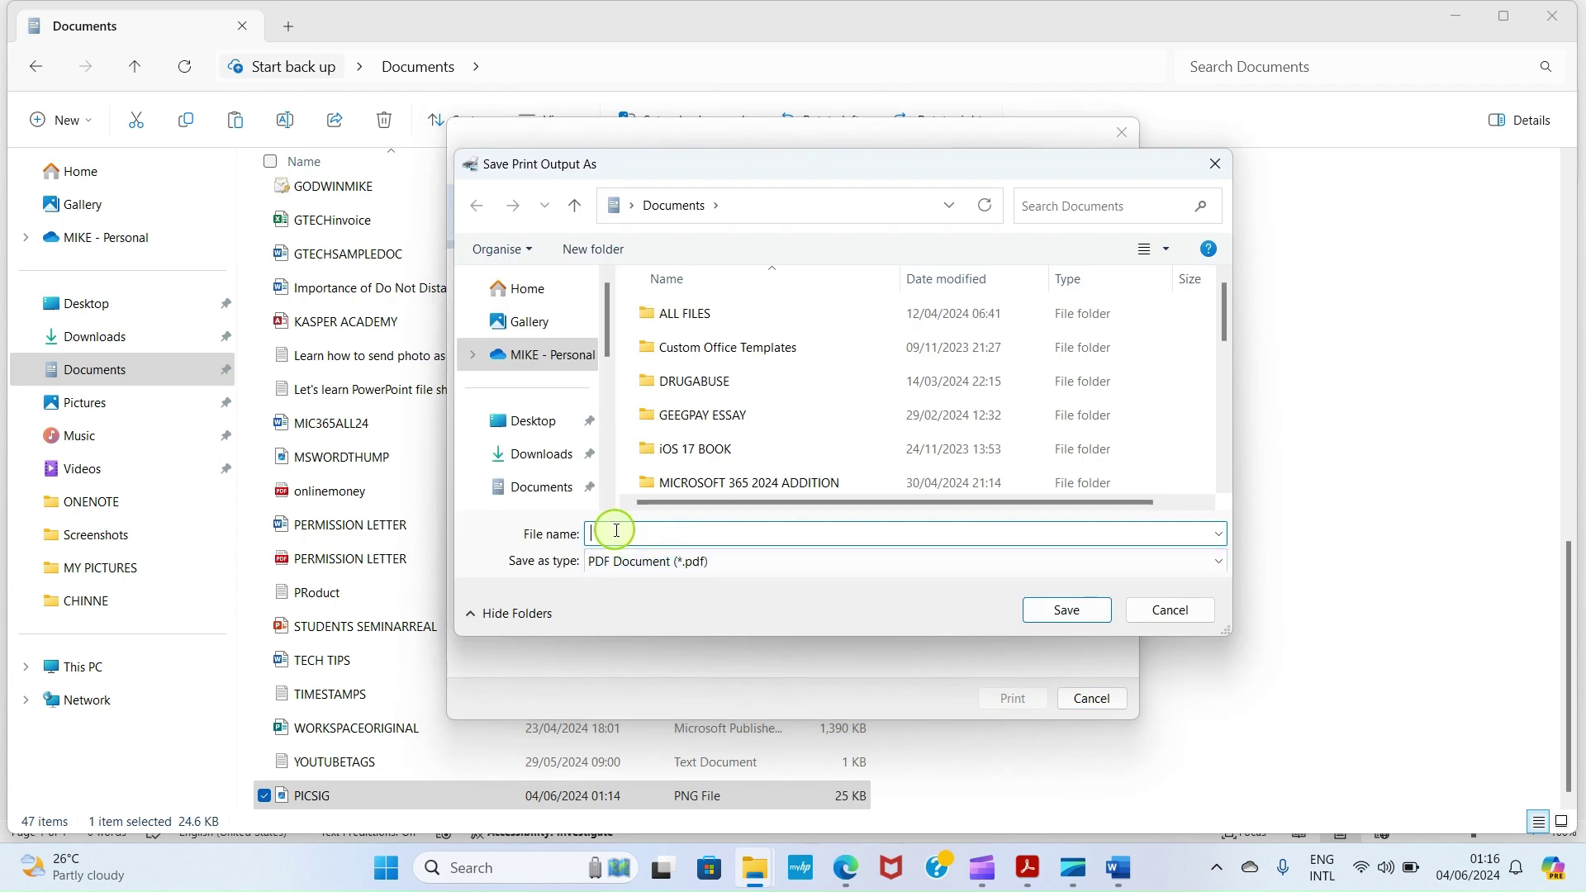
pyautogui.write('PI')
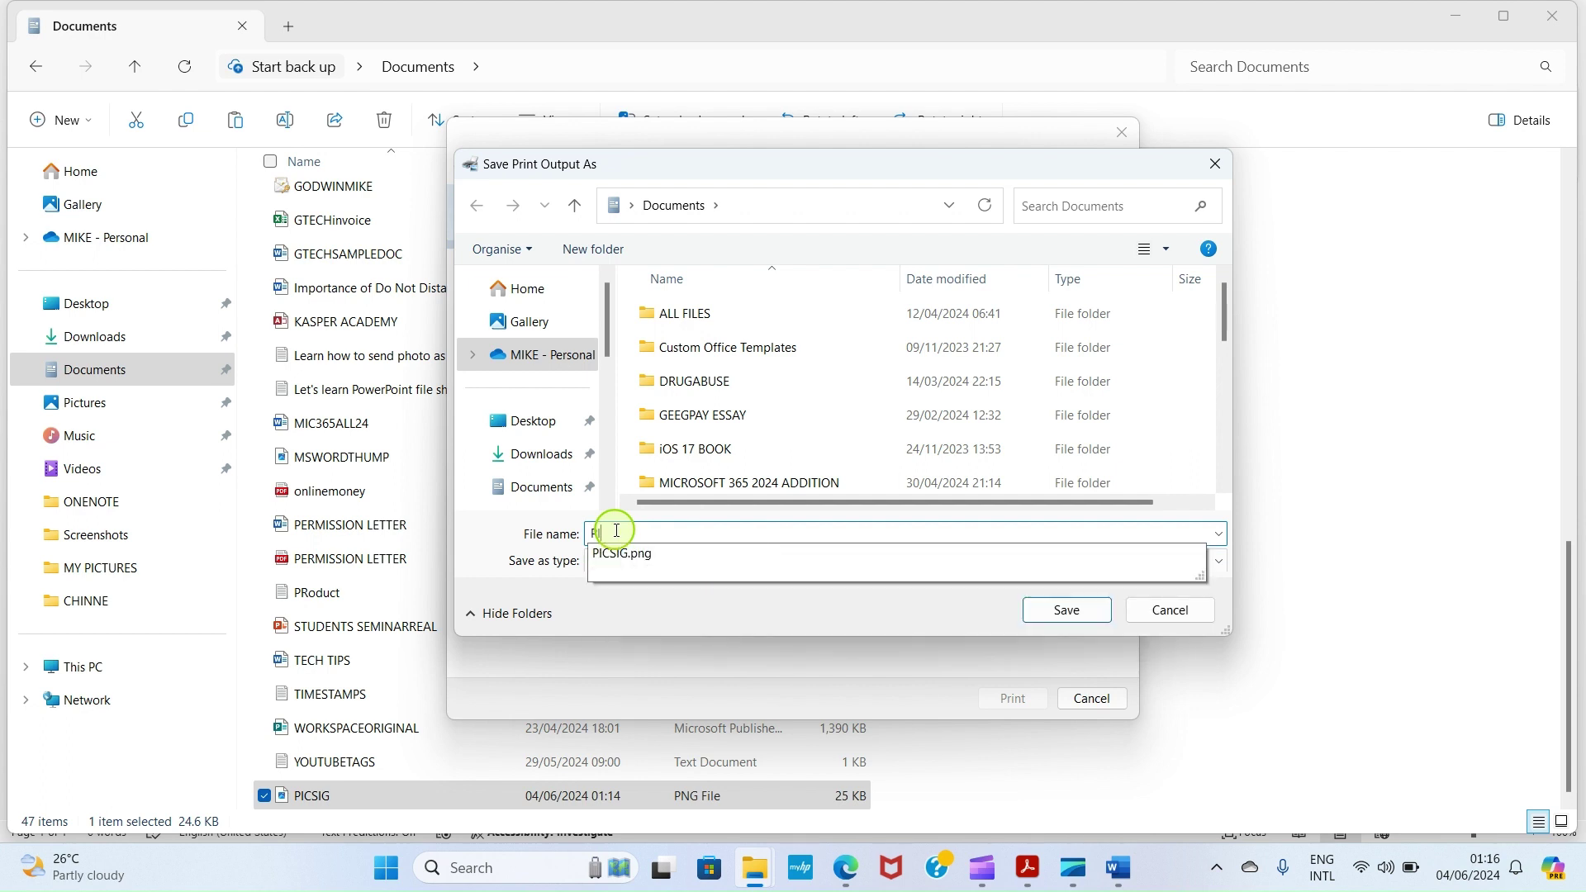
pyautogui.press('BackSpace')
pyautogui.write('DFSIGNATURE')
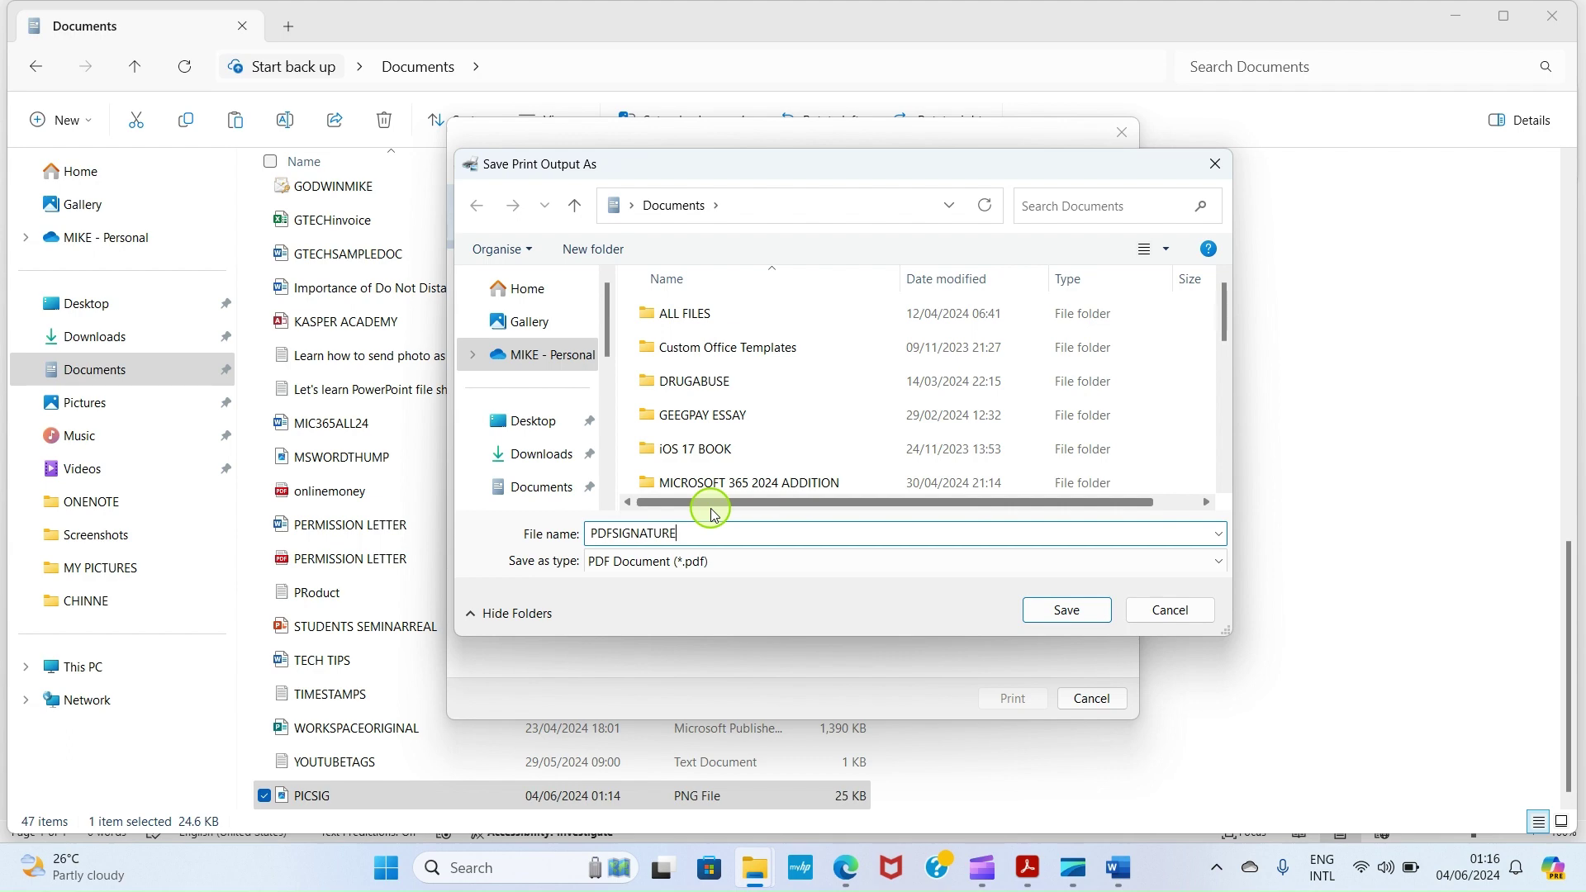
pyautogui.click(1073, 618)
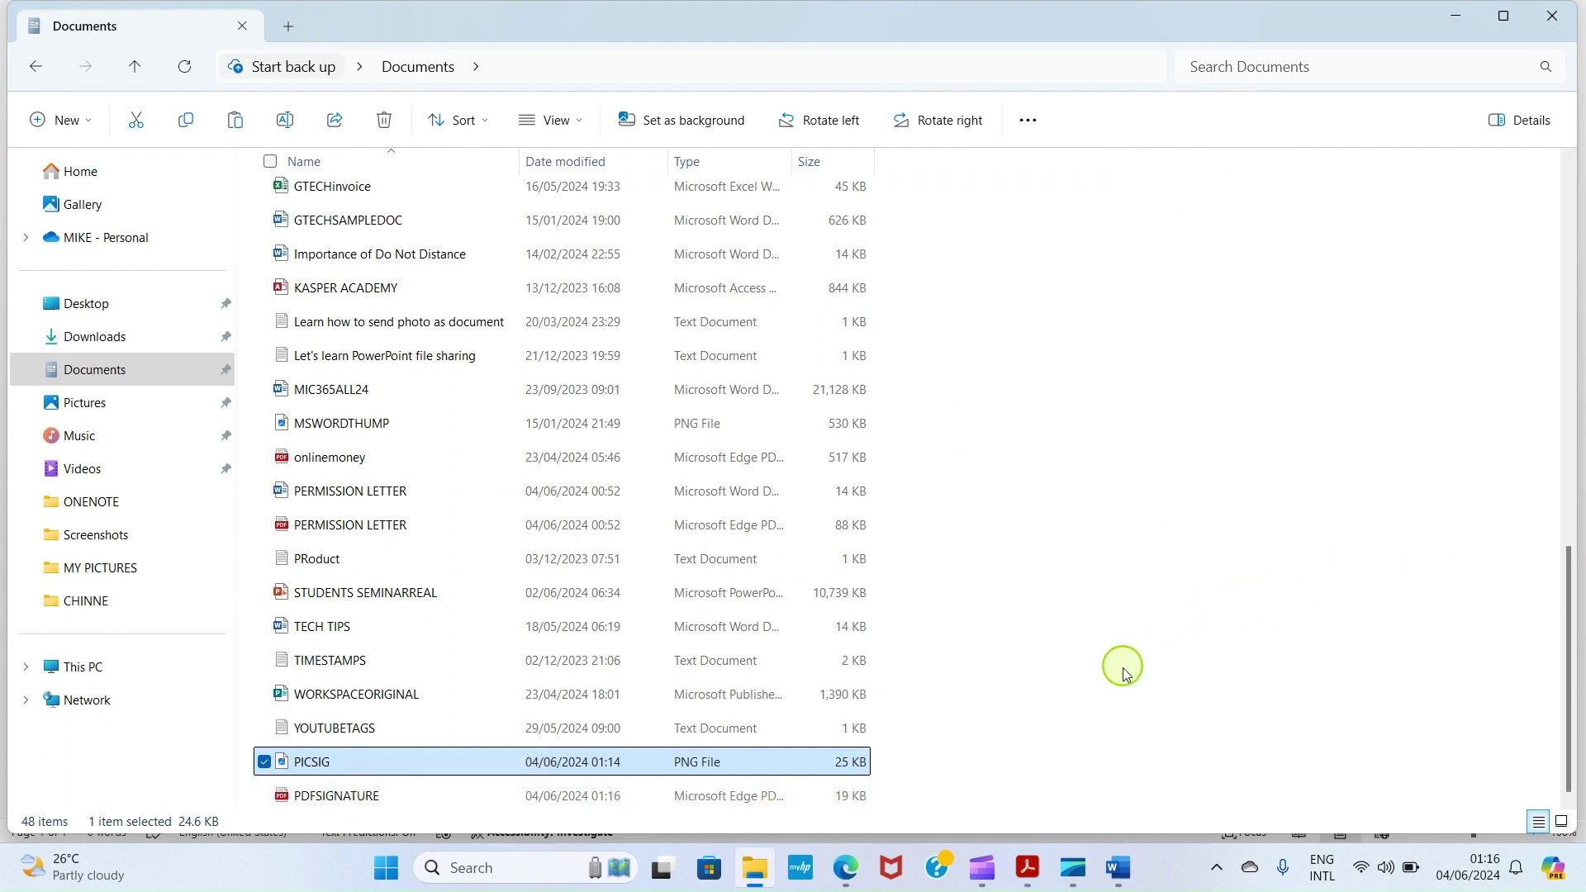
# - In Acrobat Reader, open Preferences > Signatures and the Creation & Appearance settings
pyautogui.click(1038, 882)
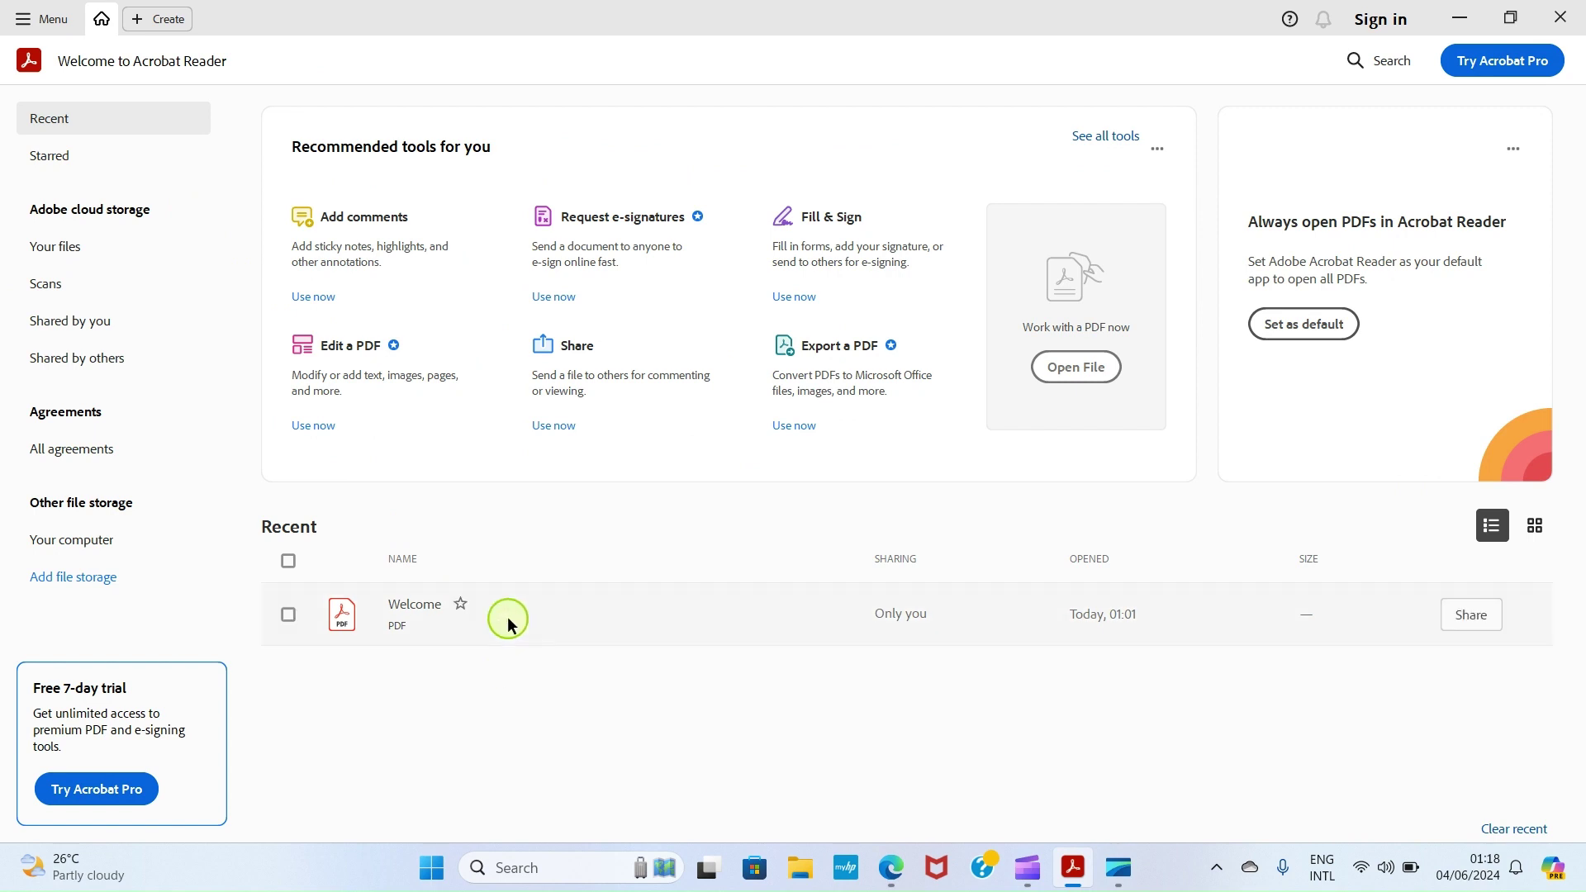
pyautogui.click(17, 17)
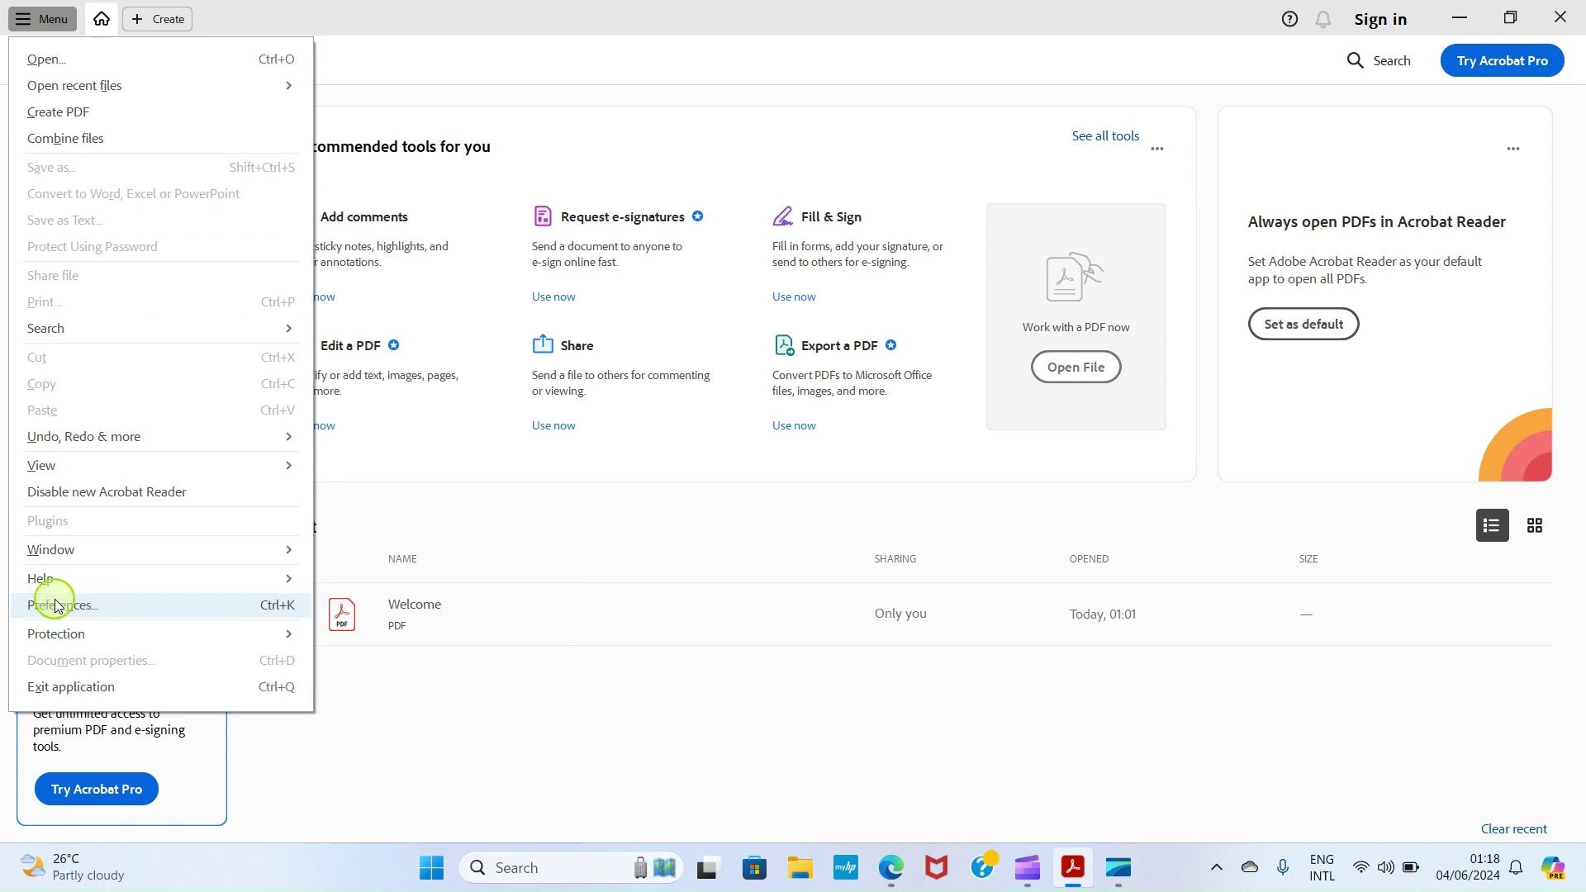
pyautogui.click(77, 618)
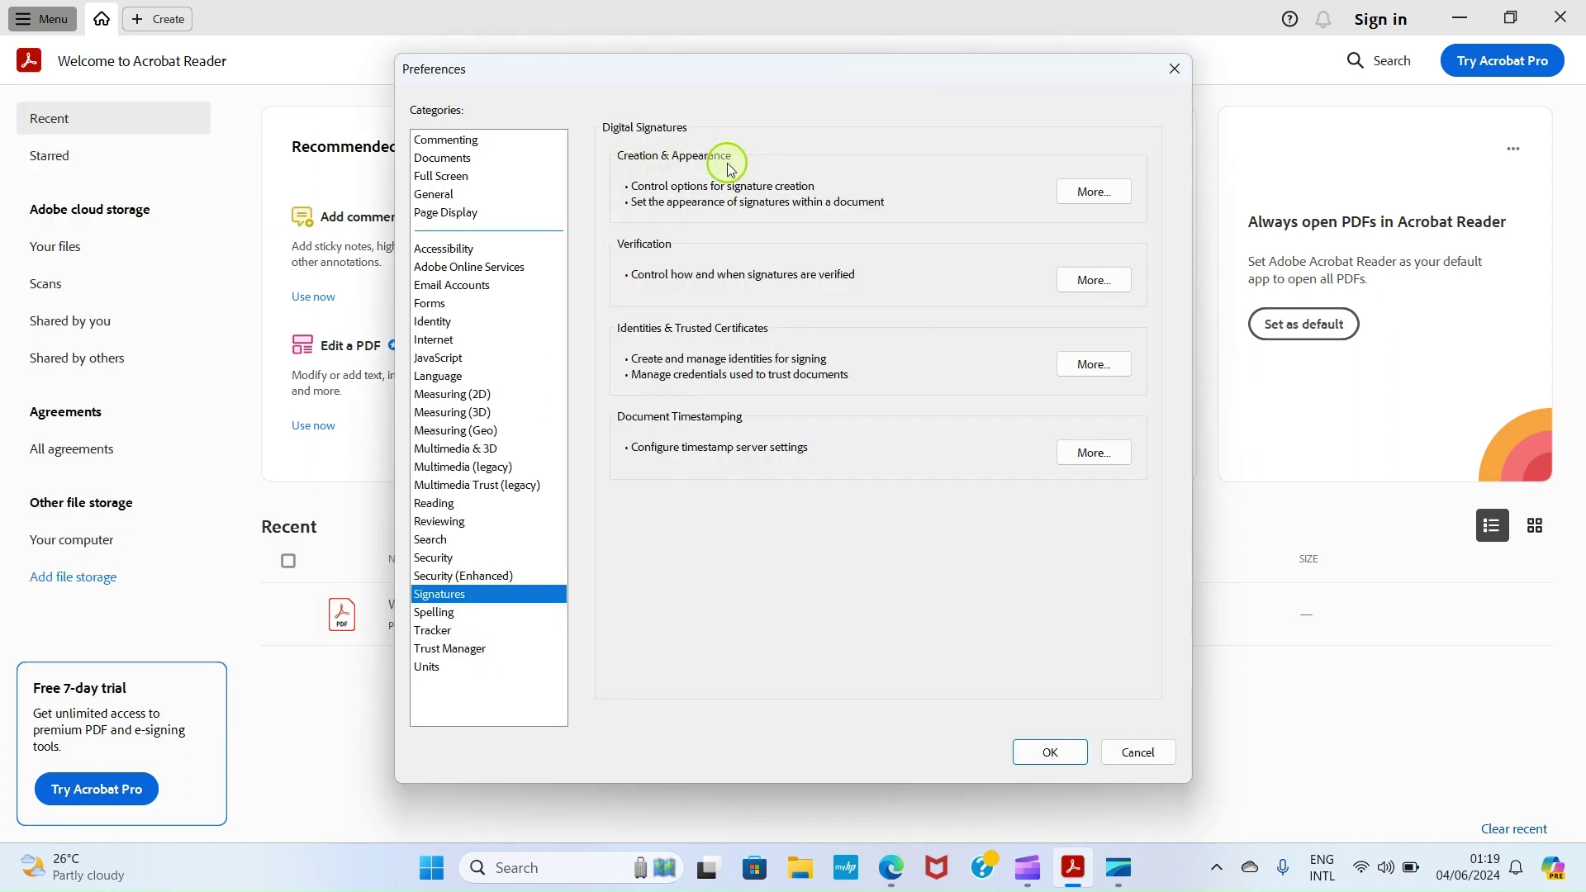
pyautogui.click(1094, 193)
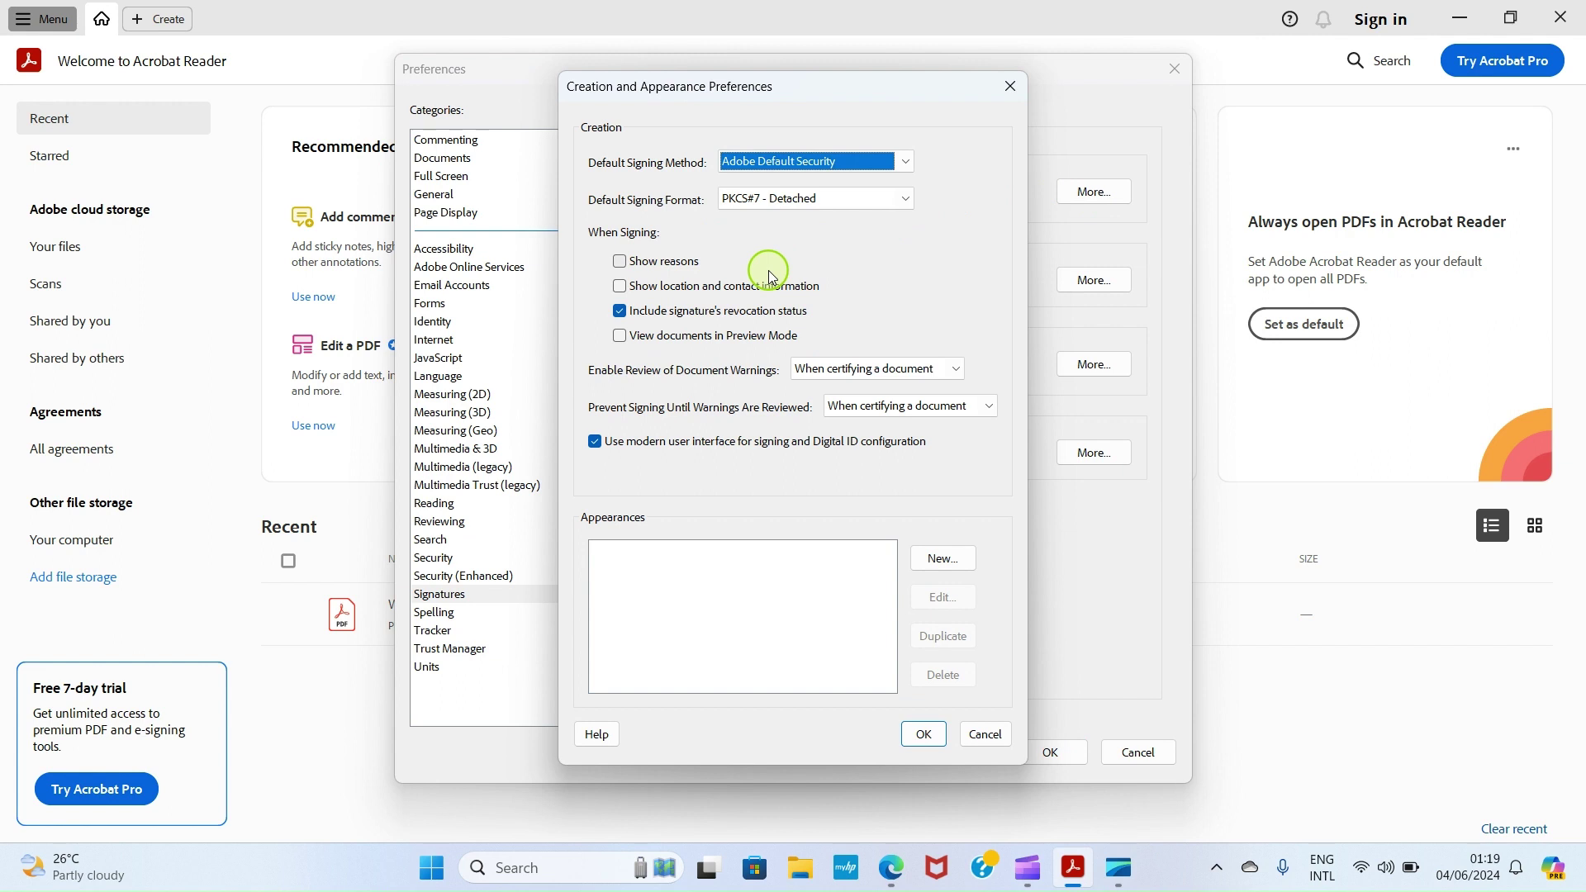
# - Create a new signature appearance titled MYFIRSTSIGNATURE using an imported graphic
pyautogui.click(941, 559)
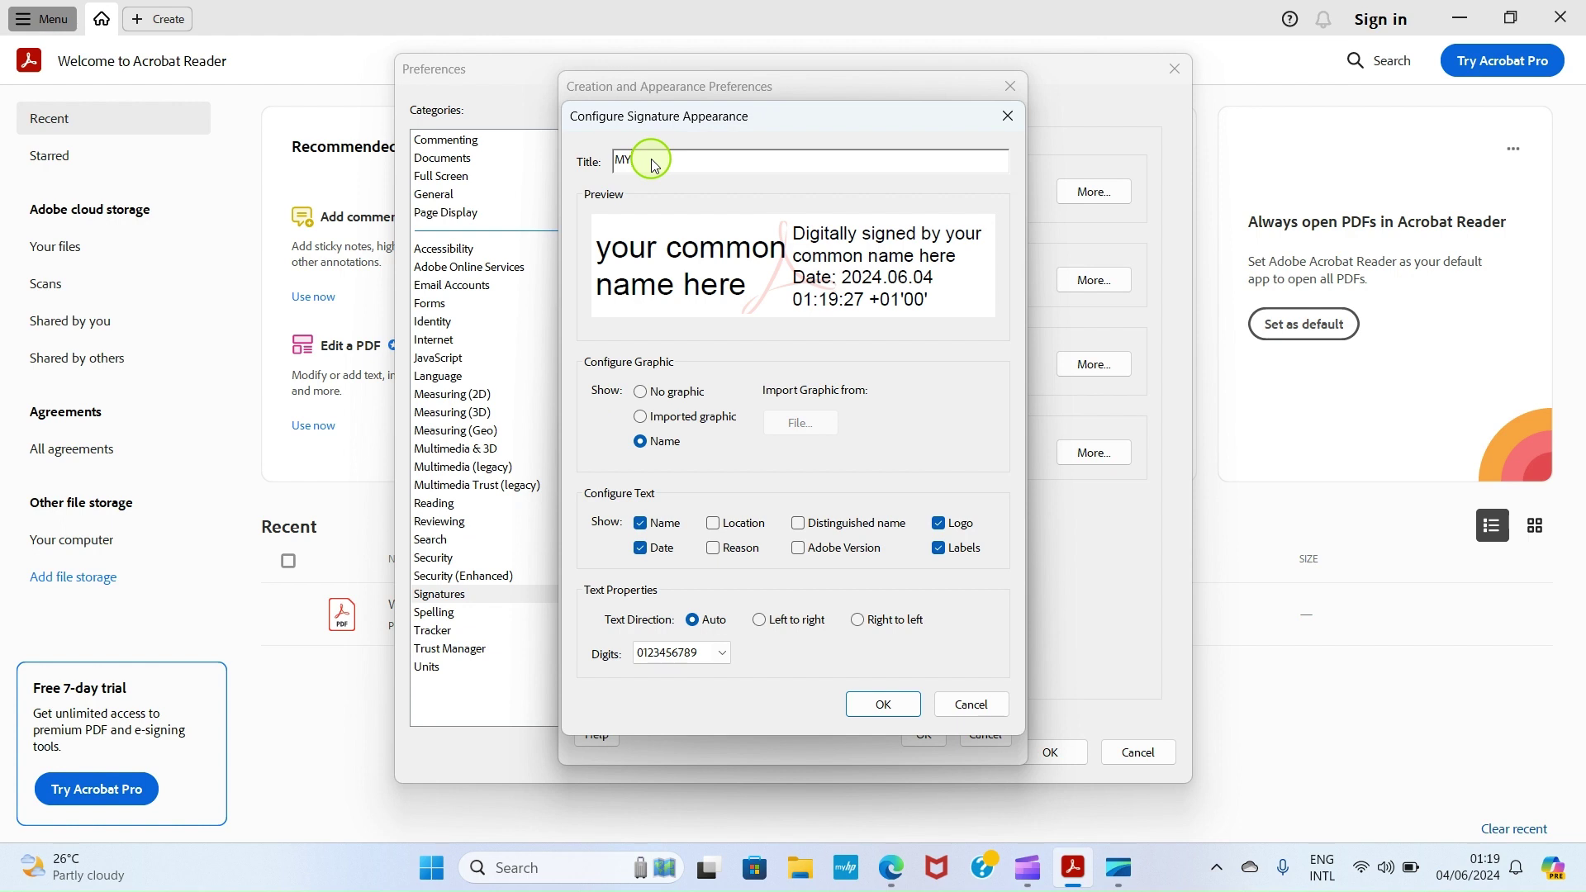
pyautogui.write('MYFIRSTSIGNATURE')
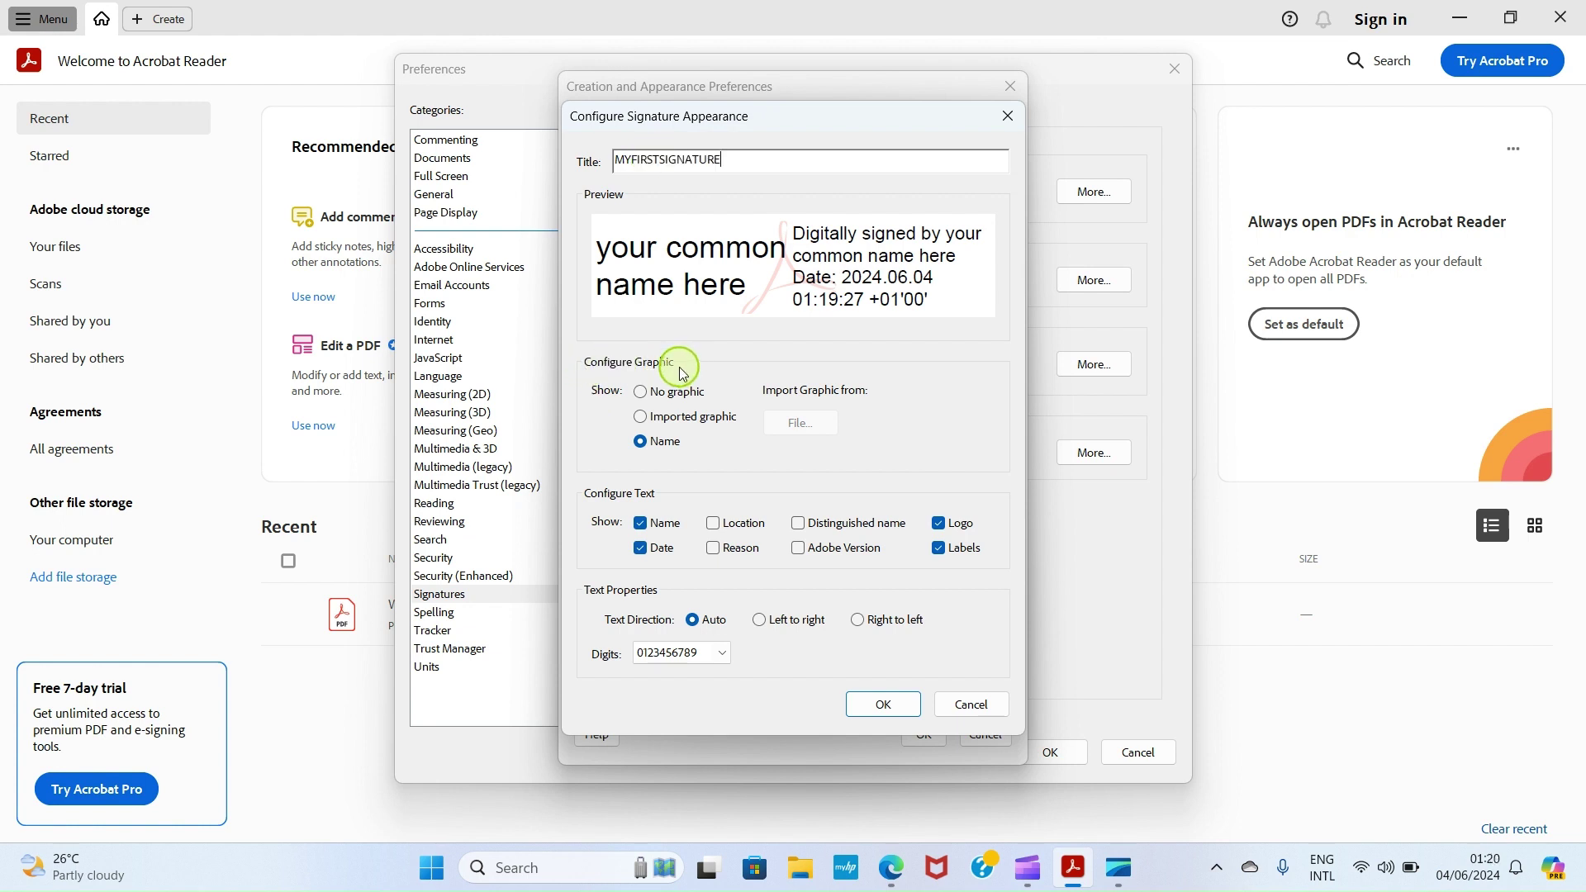
pyautogui.click(644, 419)
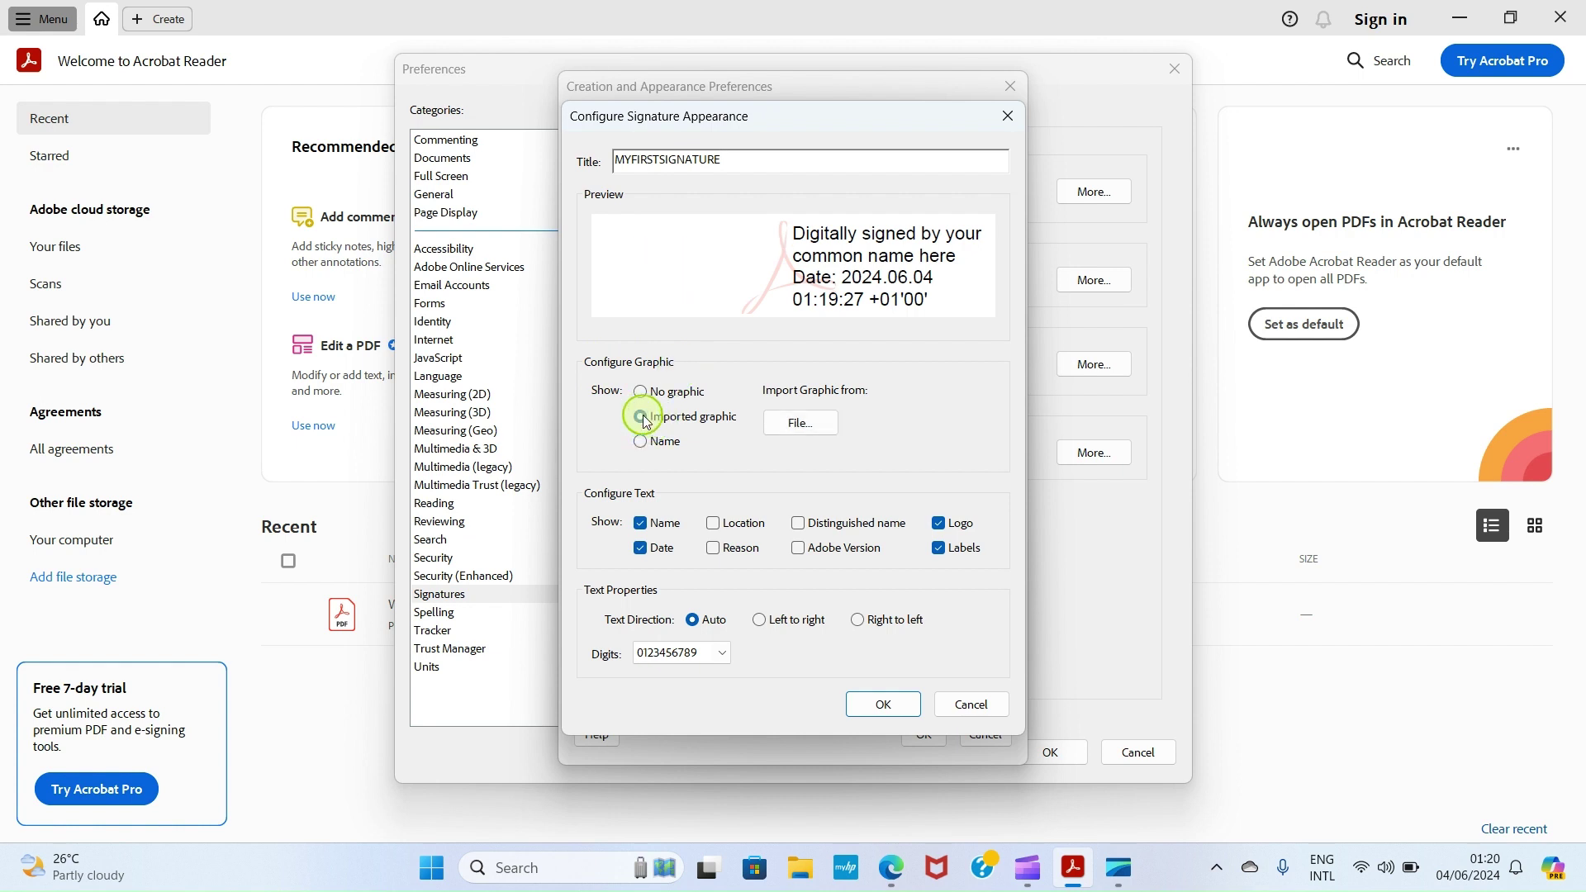
pyautogui.click(795, 423)
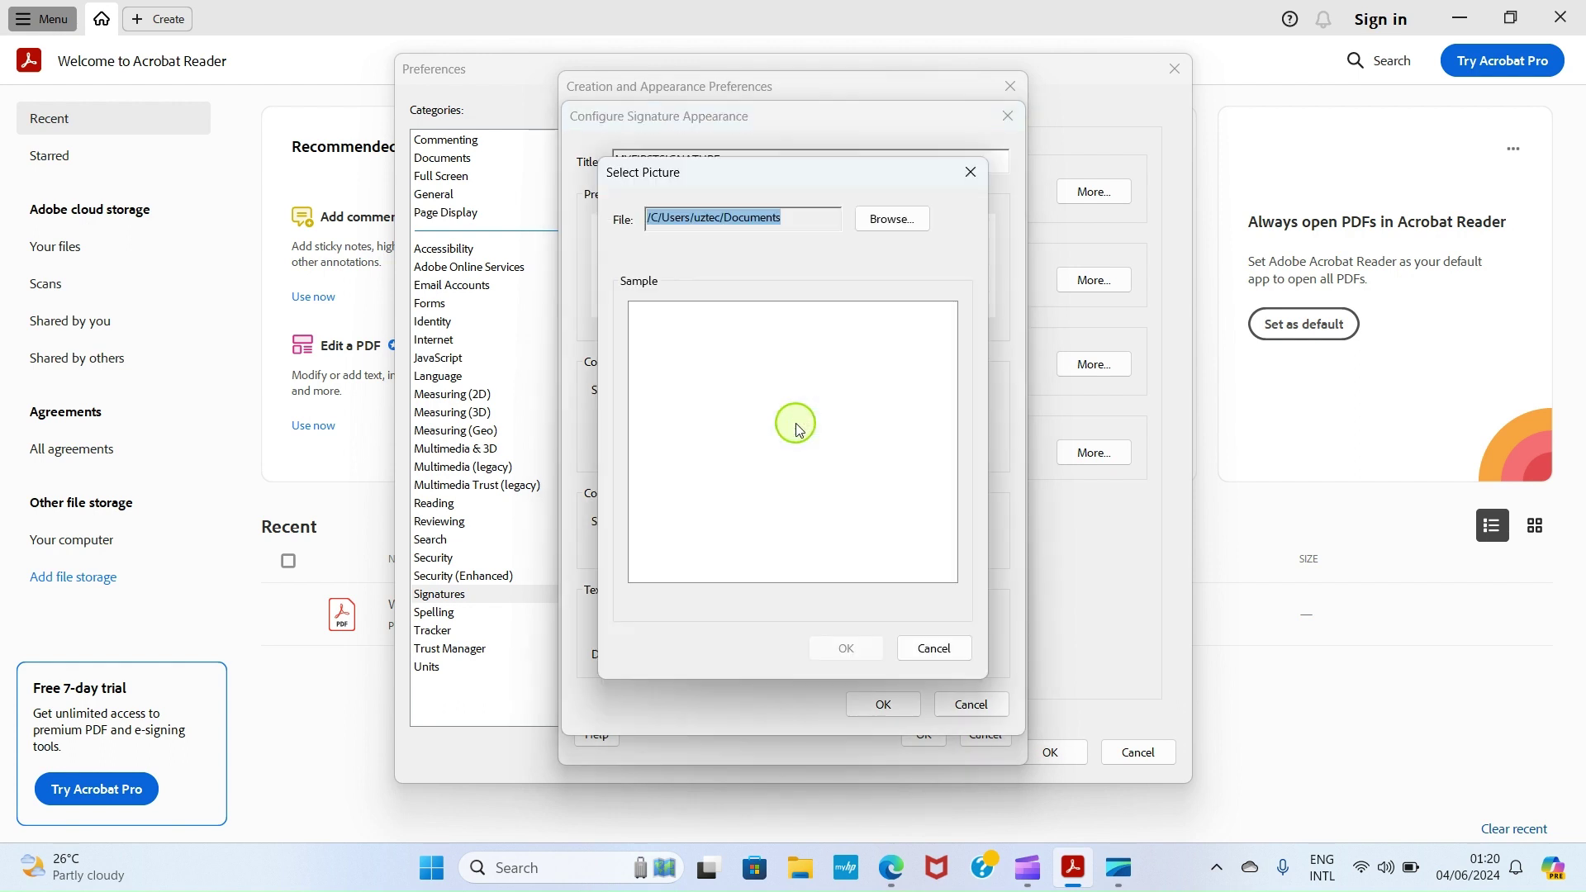
# - Import PDFSIGNATURE from Documents as the appearance's signature graphic
pyautogui.click(891, 222)
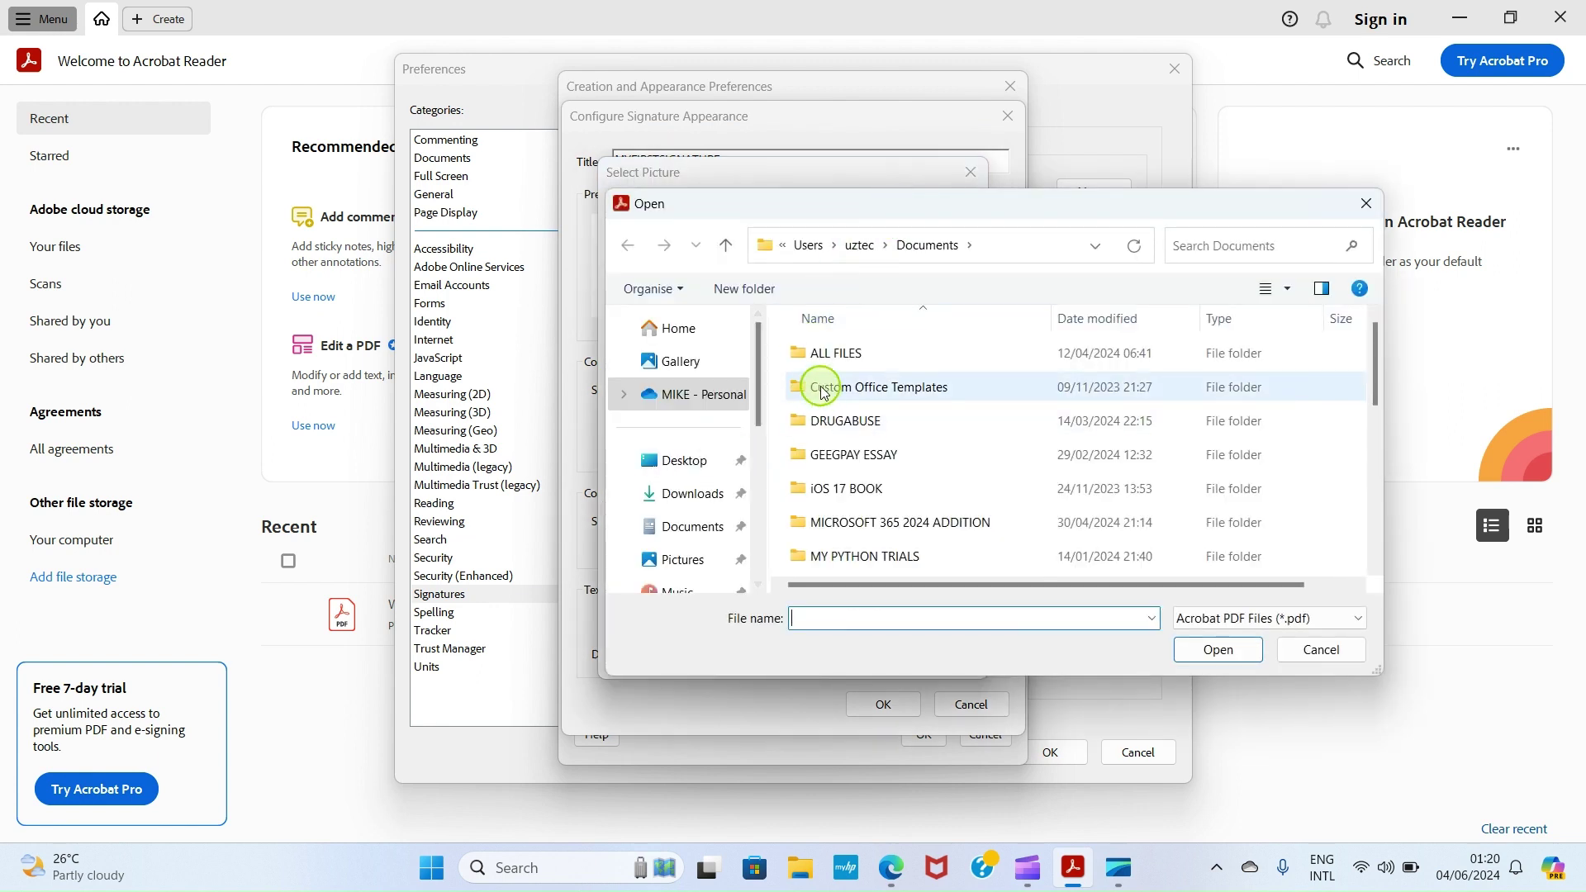
pyautogui.click(689, 533)
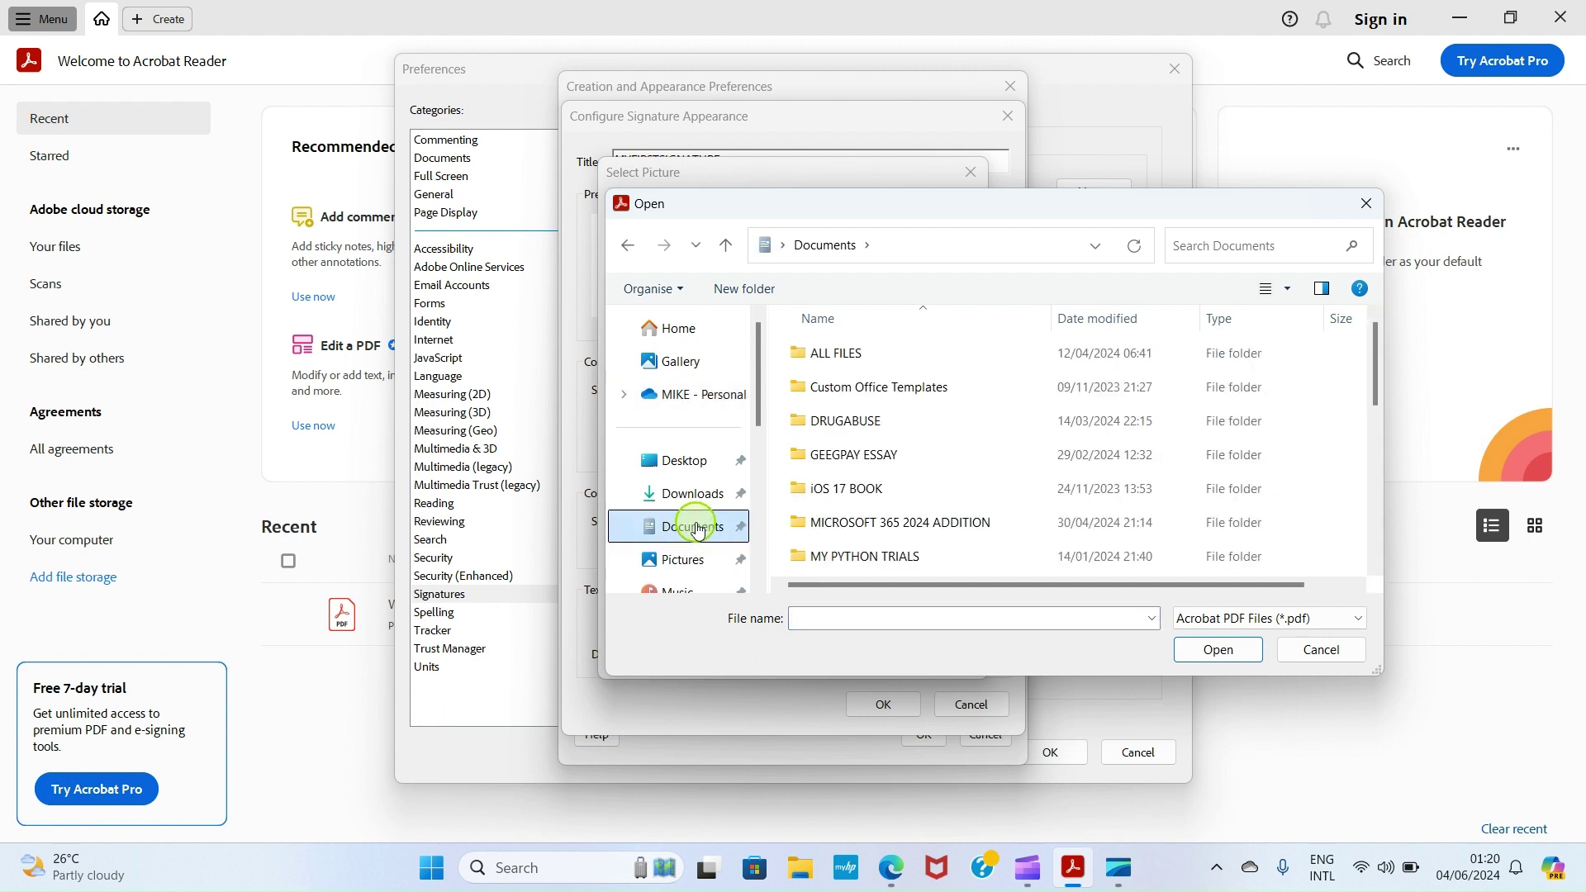
pyautogui.scroll(-2, 925, 438)
pyautogui.scroll(-2, 925, 442)
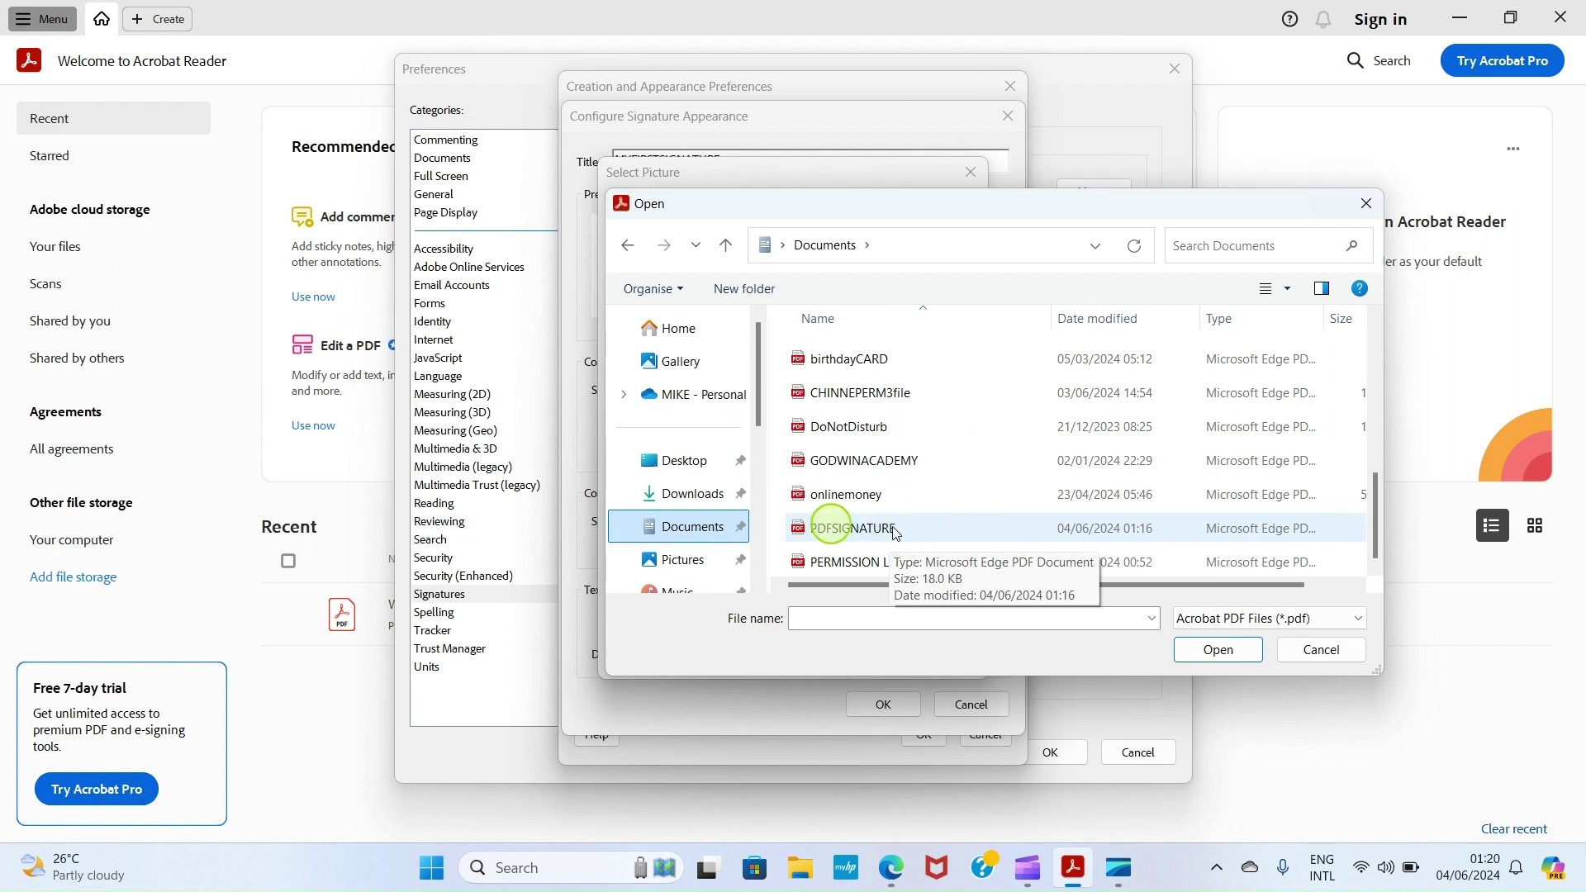
pyautogui.click(842, 528)
pyautogui.click(1215, 653)
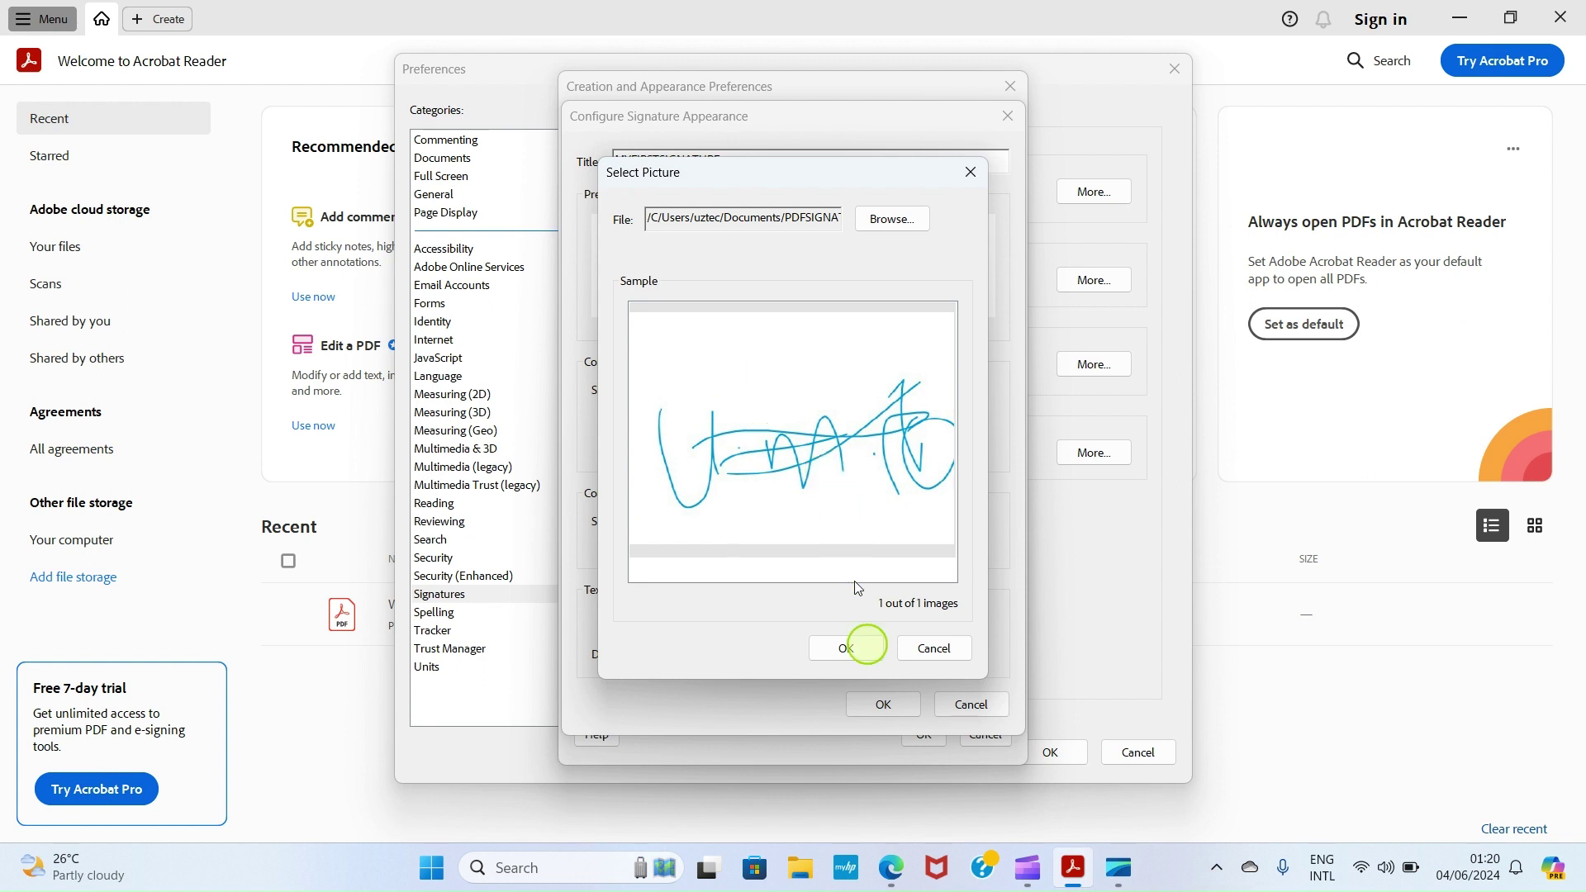
pyautogui.click(840, 650)
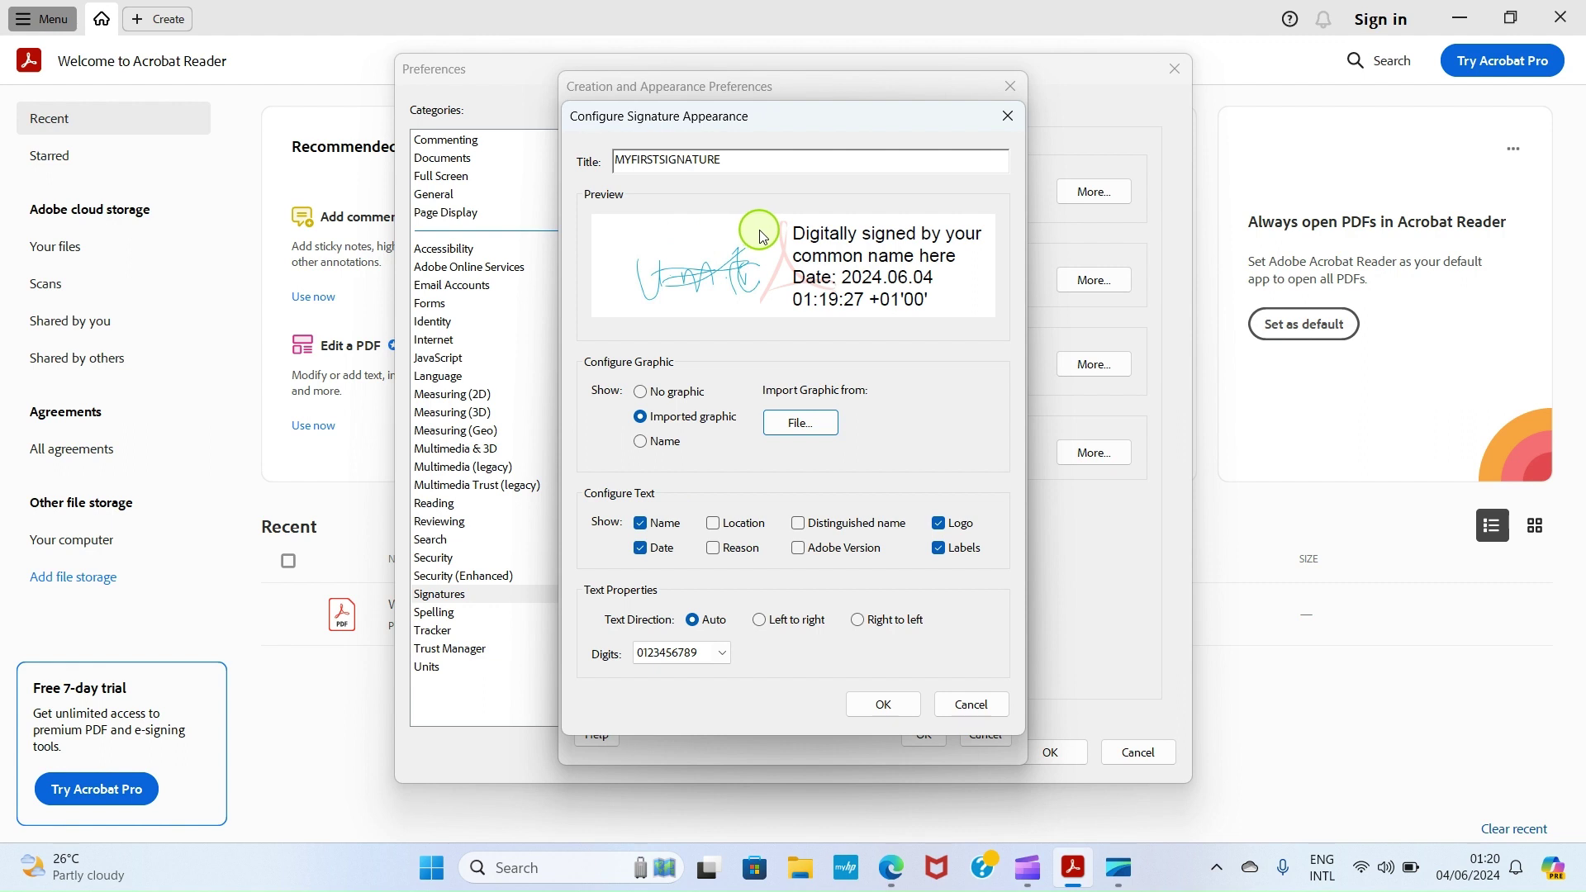
# - Toggle the date and location text options, leaving the date shown and location omitted
pyautogui.click(642, 523)
pyautogui.click(665, 550)
pyautogui.click(642, 548)
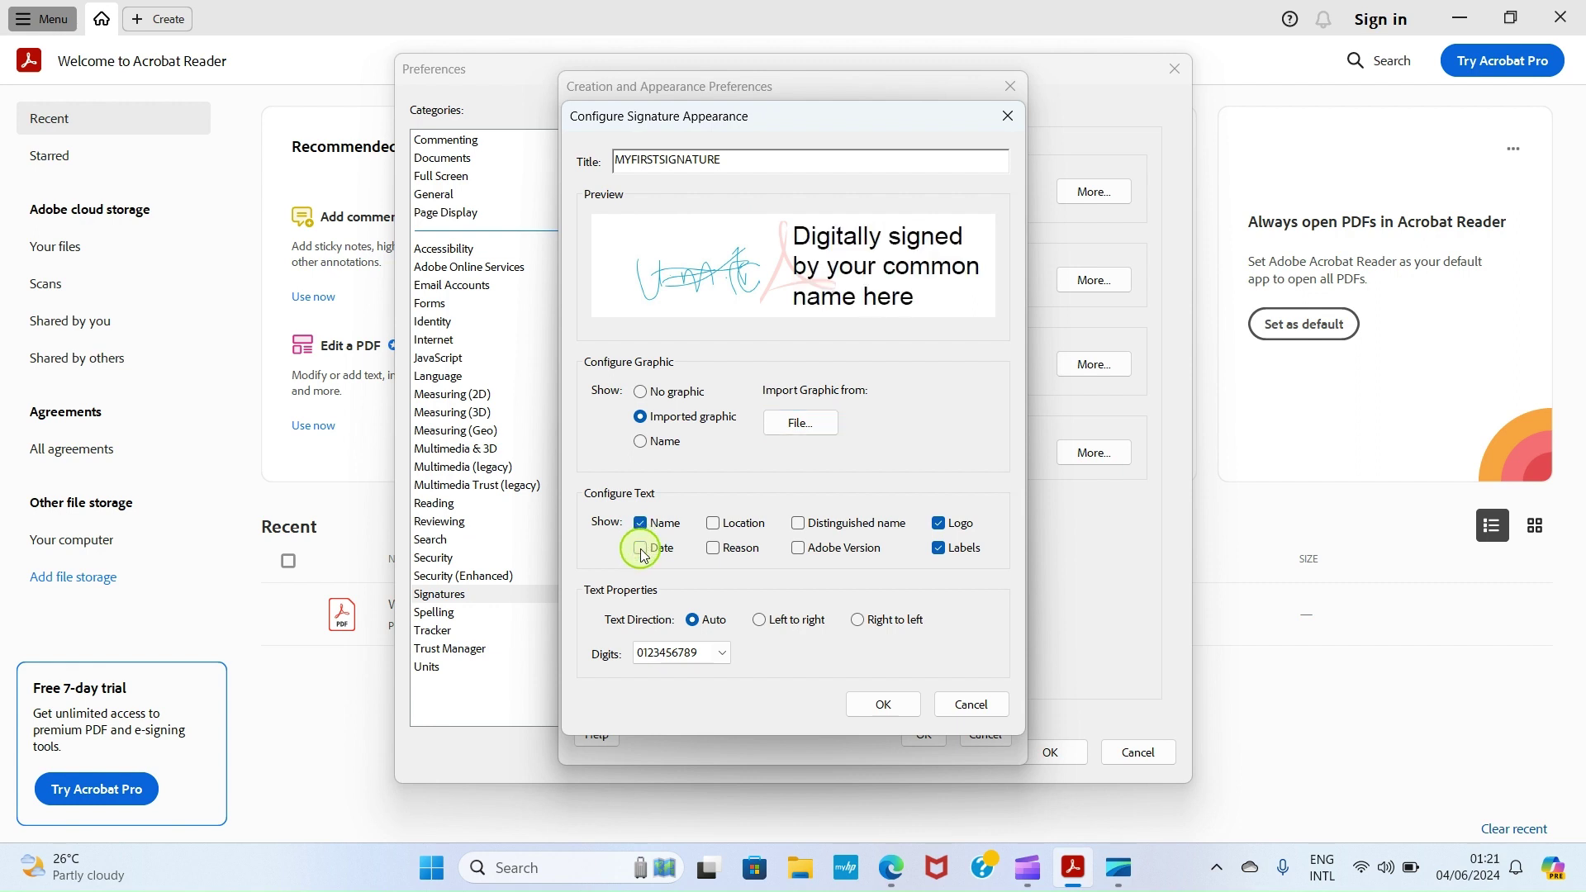
pyautogui.click(641, 548)
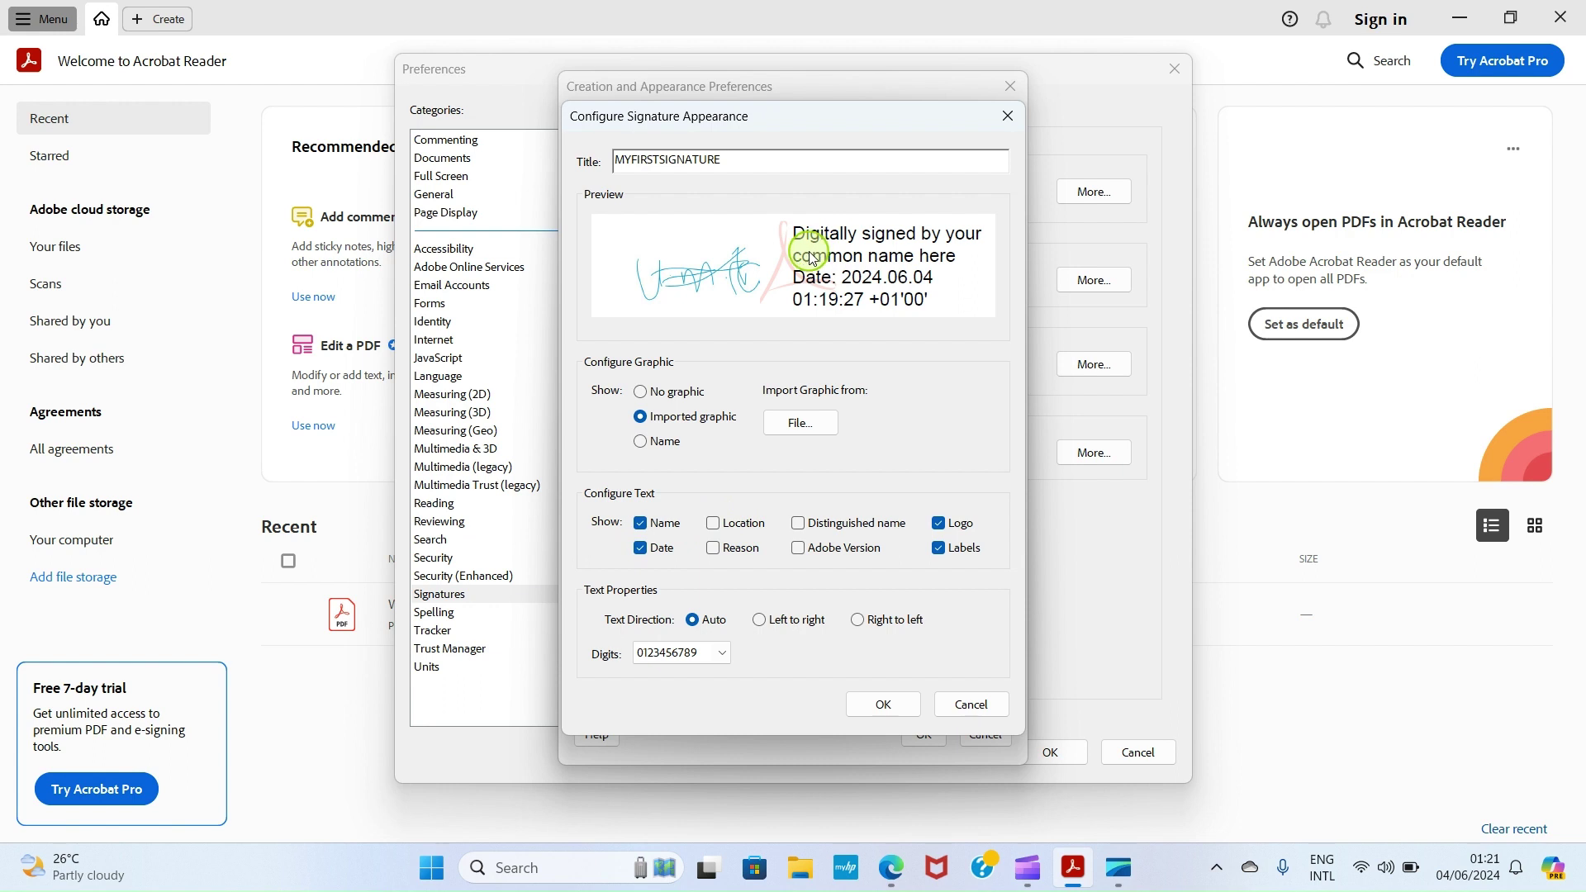
pyautogui.click(726, 530)
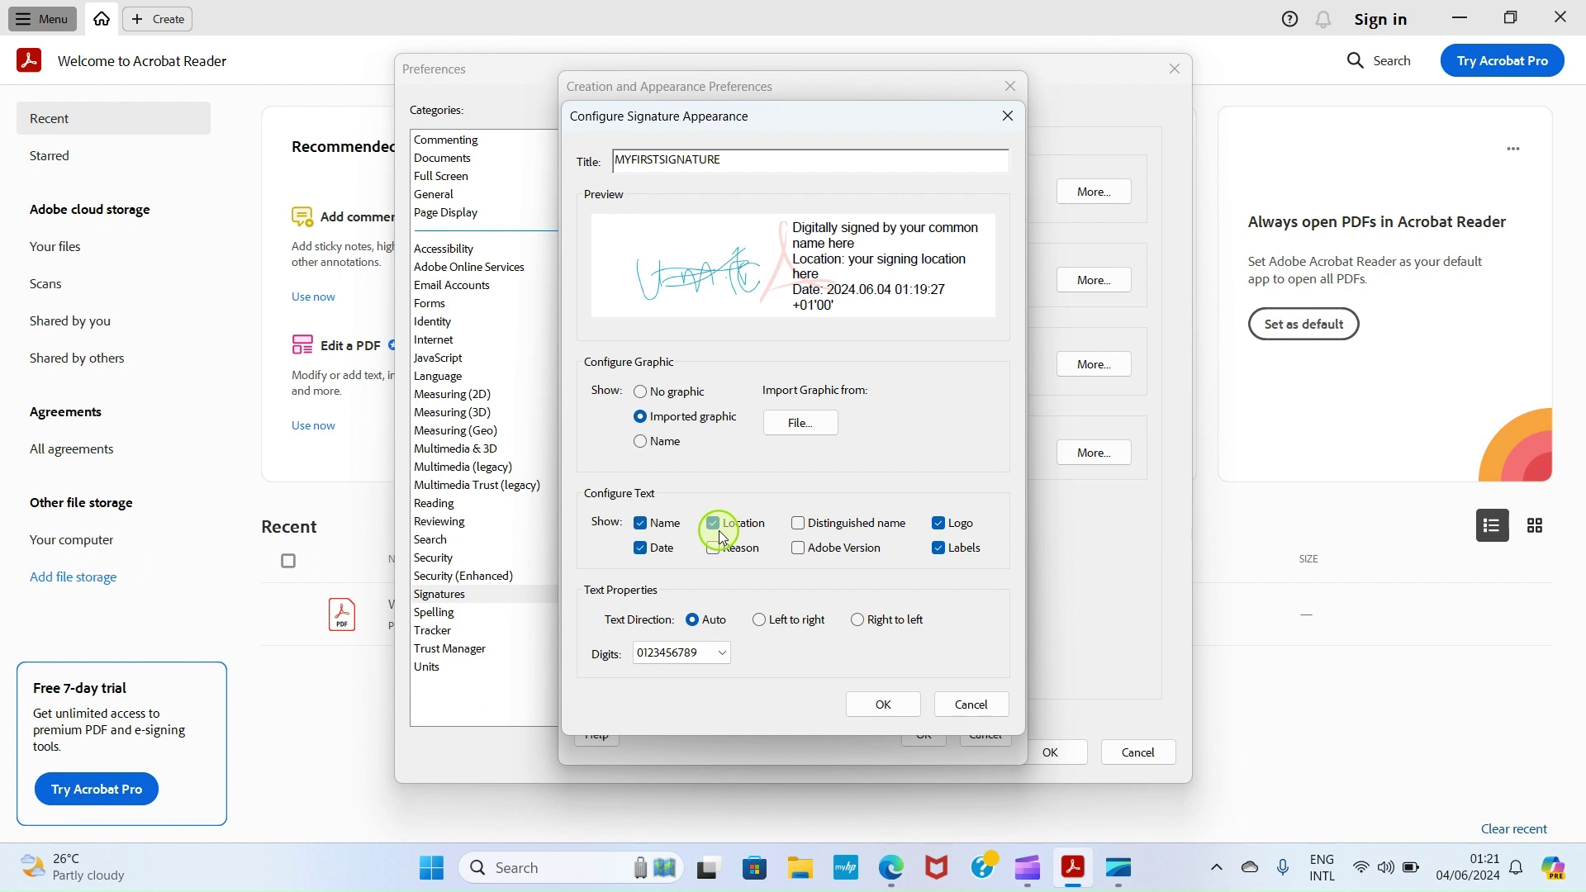
pyautogui.click(725, 530)
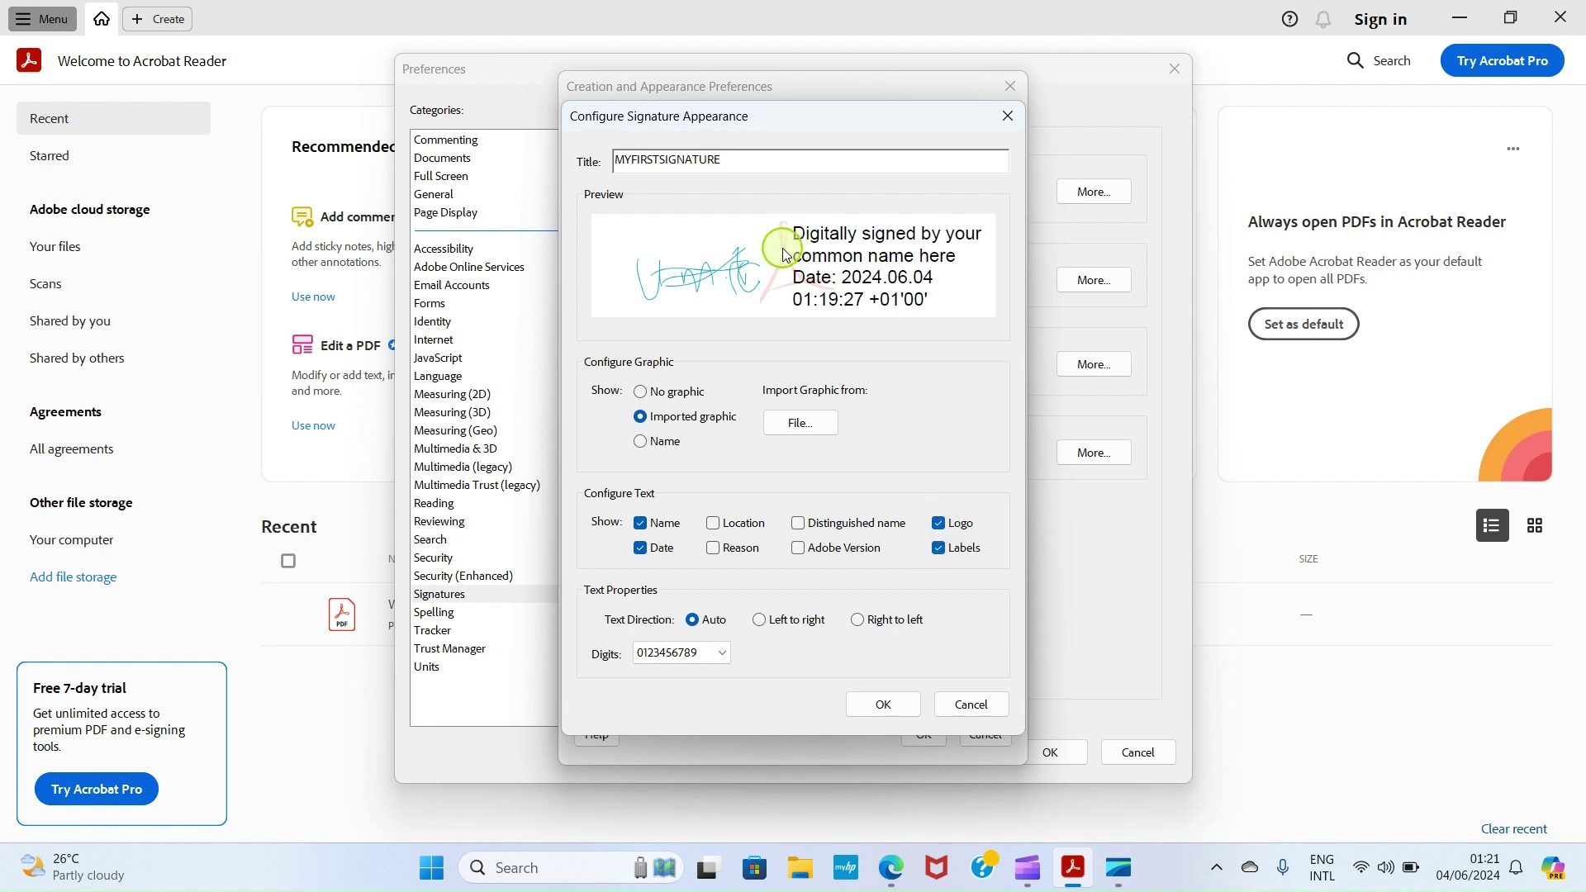
# - Remove the Acrobat logo from the appearance while keeping the labels on
pyautogui.click(939, 525)
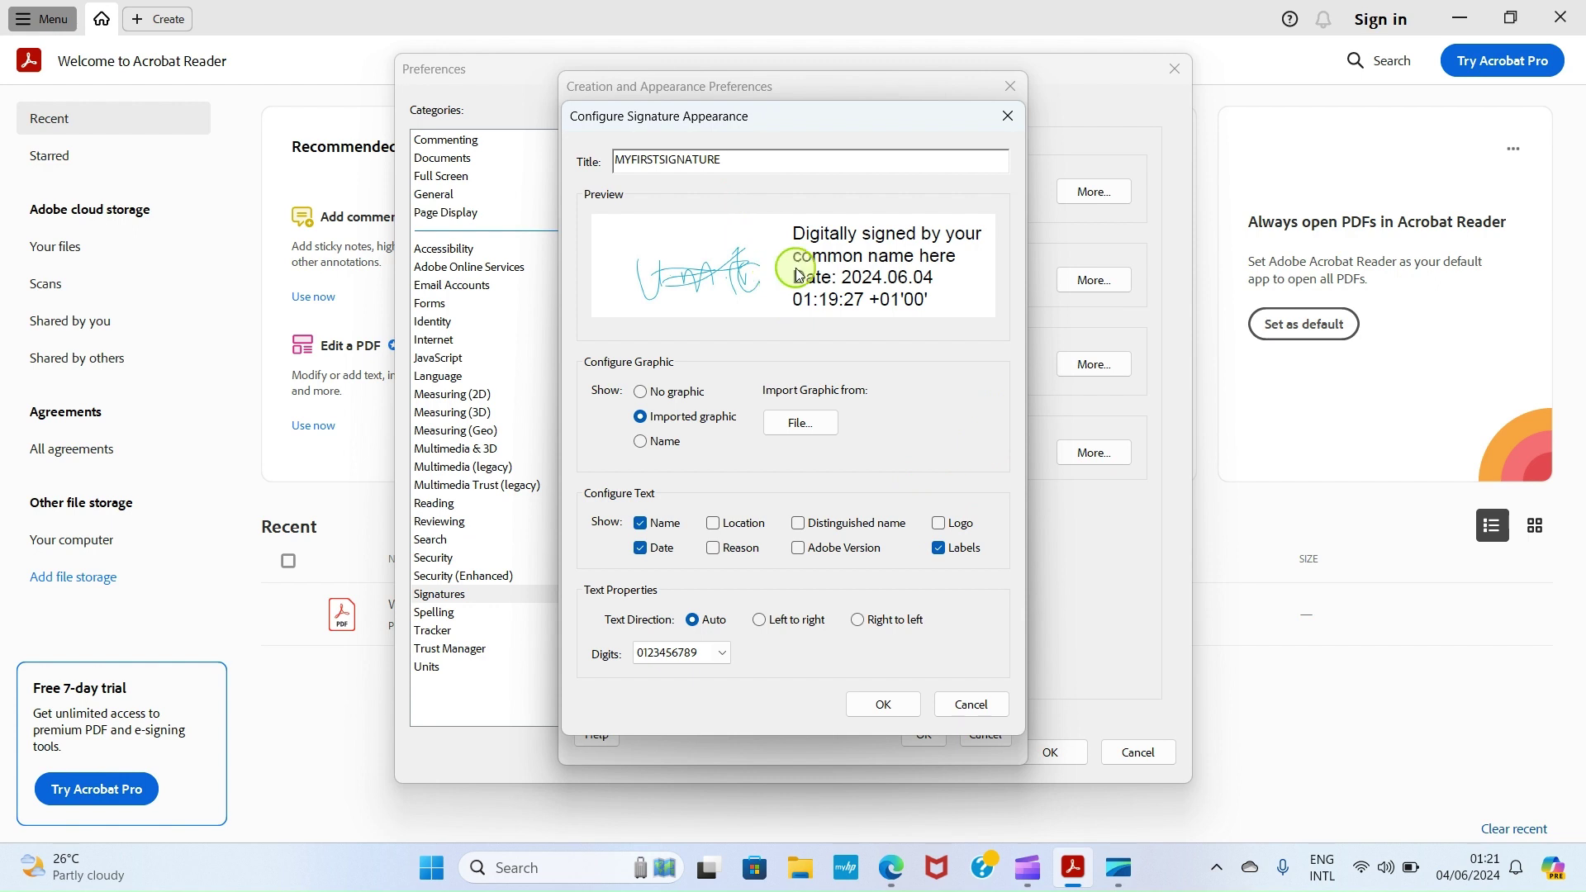
pyautogui.click(944, 556)
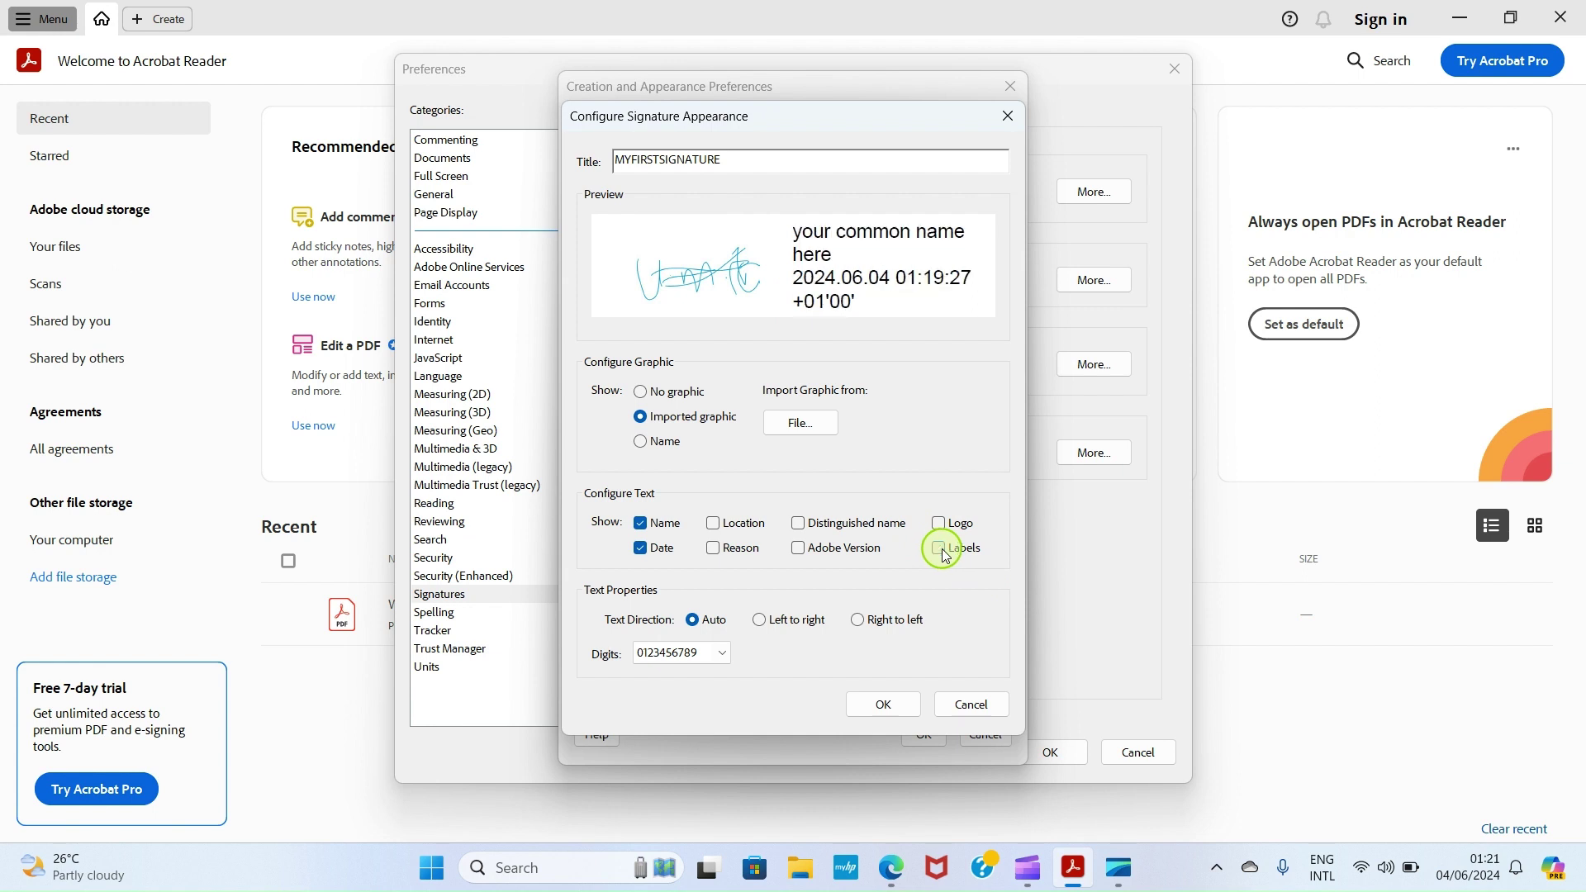
pyautogui.click(940, 552)
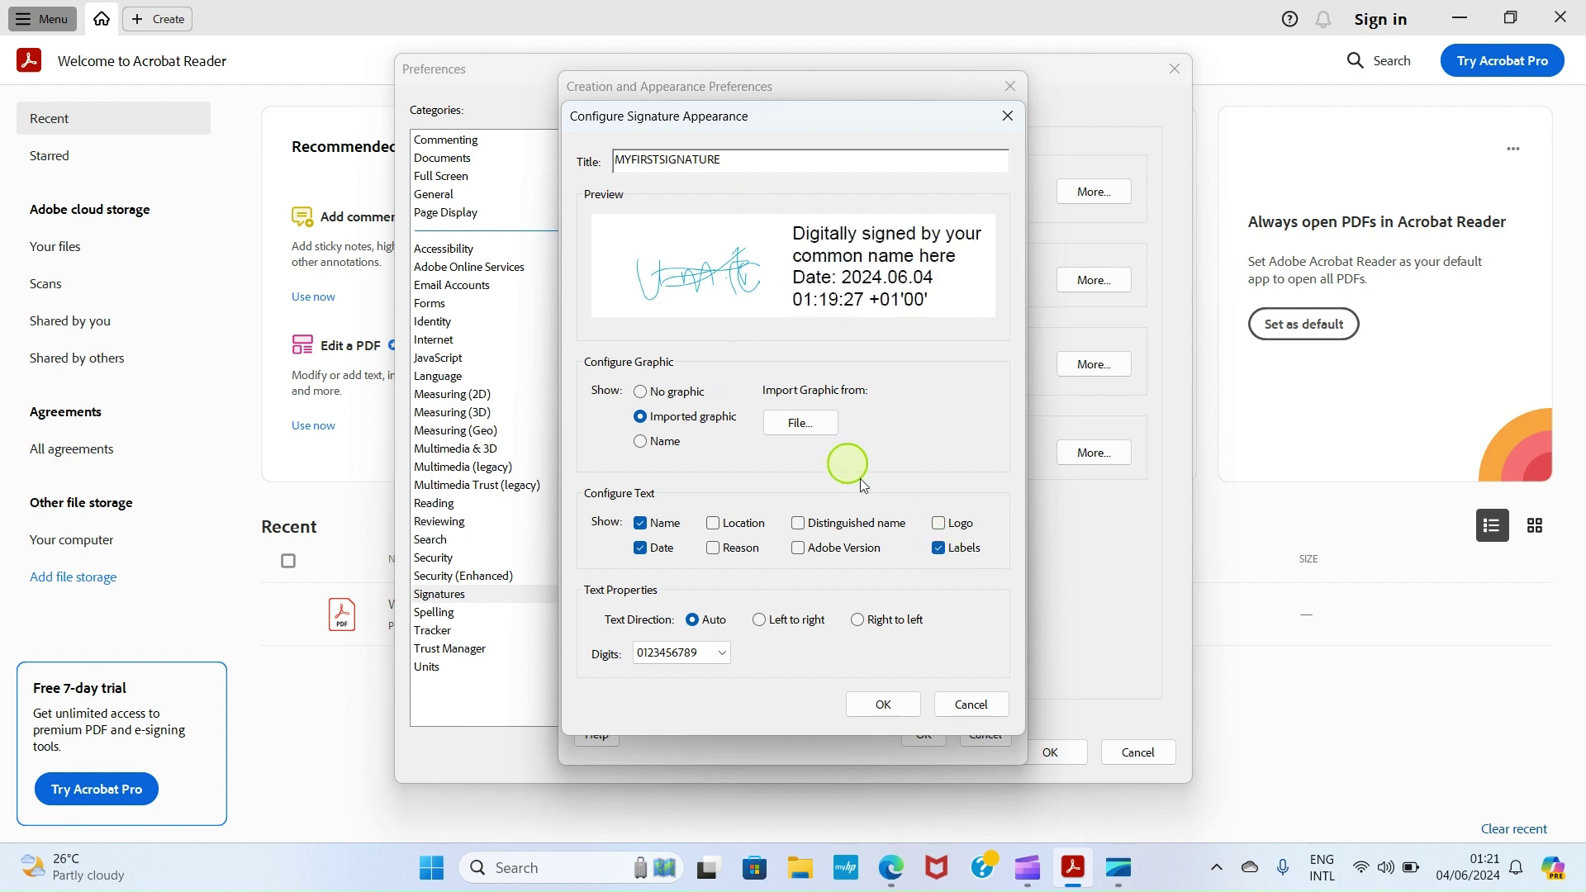
# - Save the MYFIRSTSIGNATURE appearance and close both preference dialogs
pyautogui.click(879, 707)
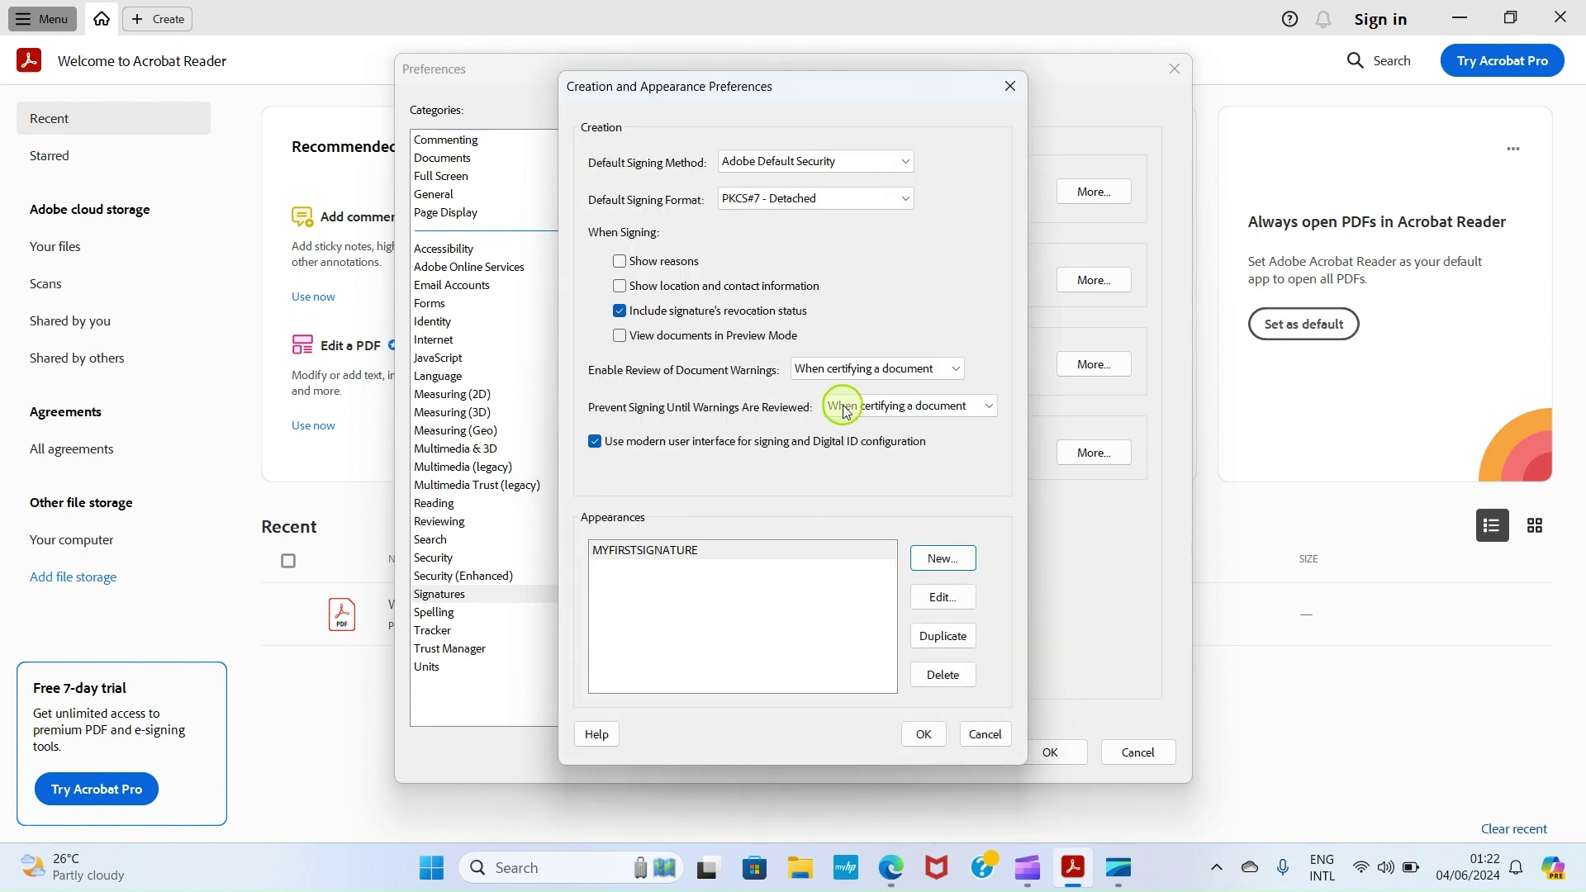
pyautogui.click(924, 733)
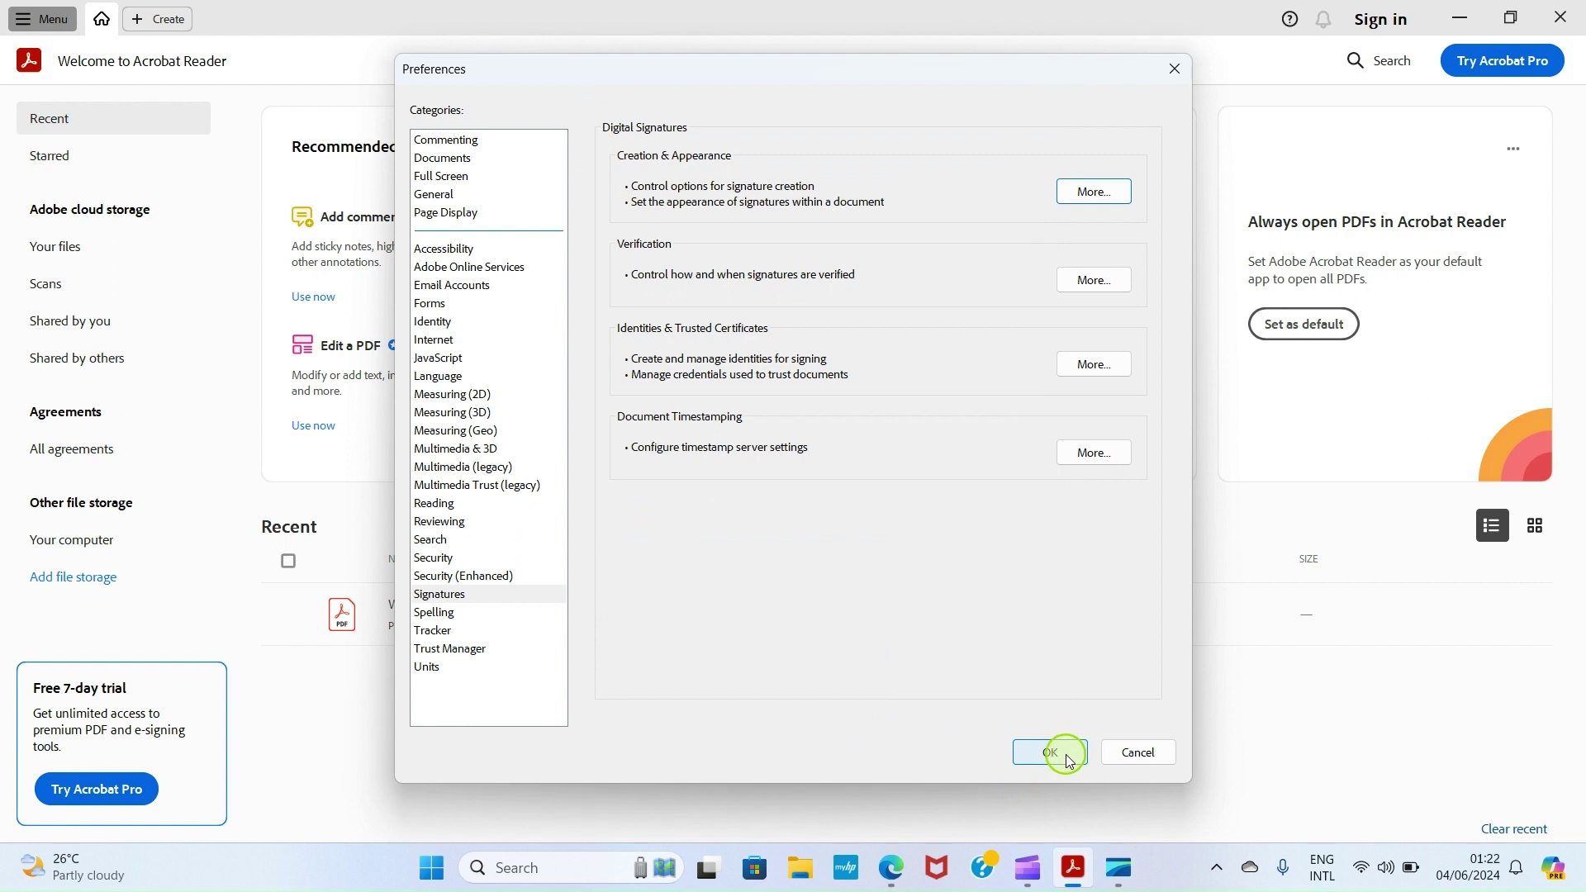
pyautogui.click(1067, 758)
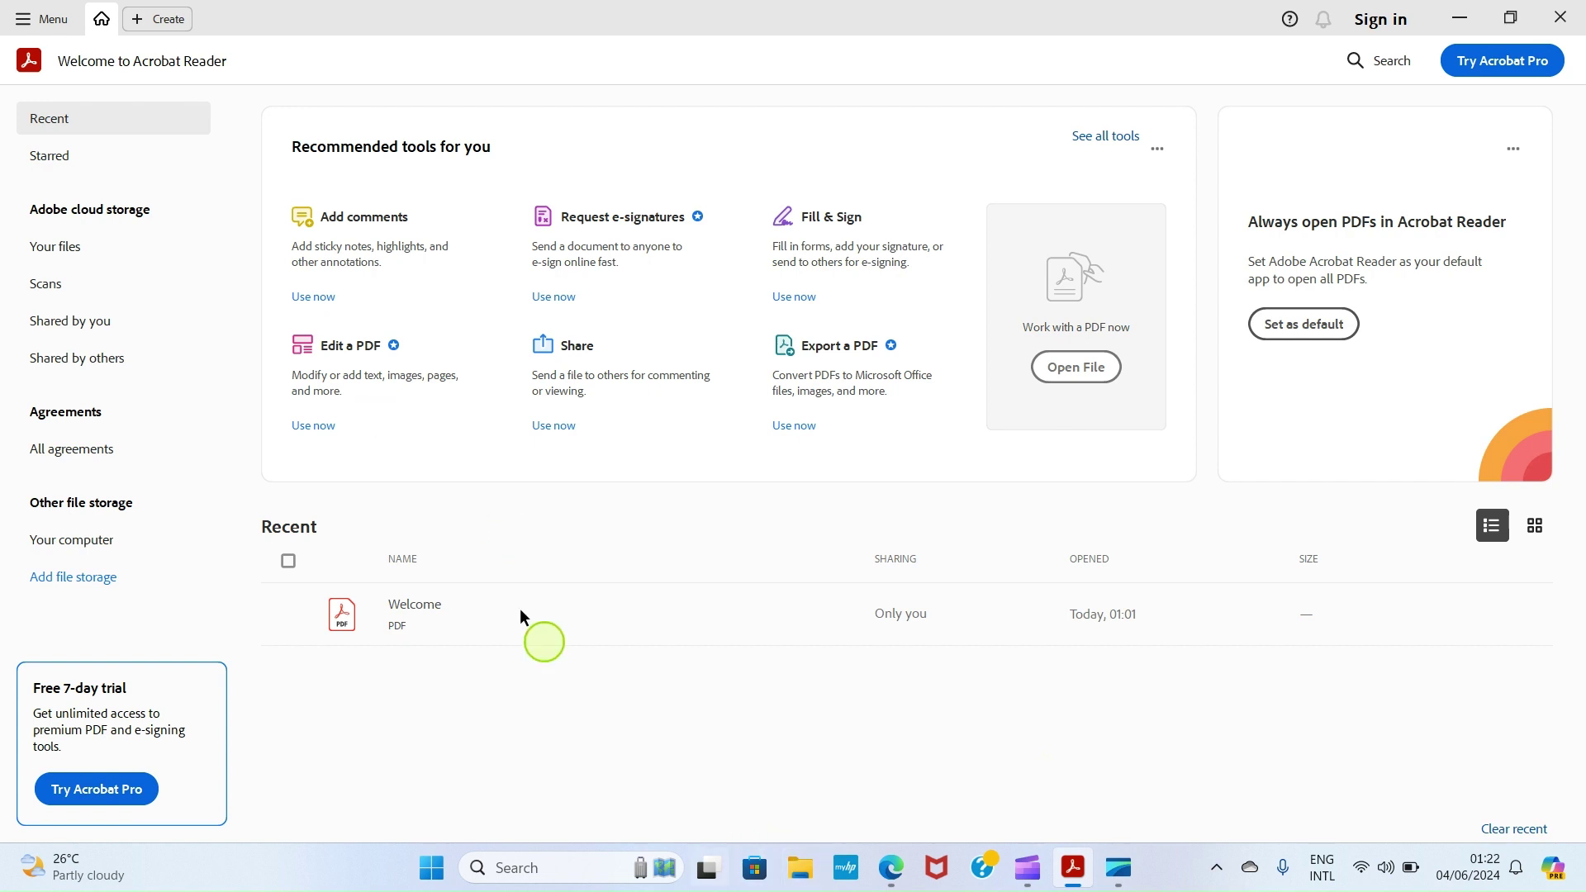
# - Open PERMISSION LETTER.pdf from the Documents folder
pyautogui.click(20, 20)
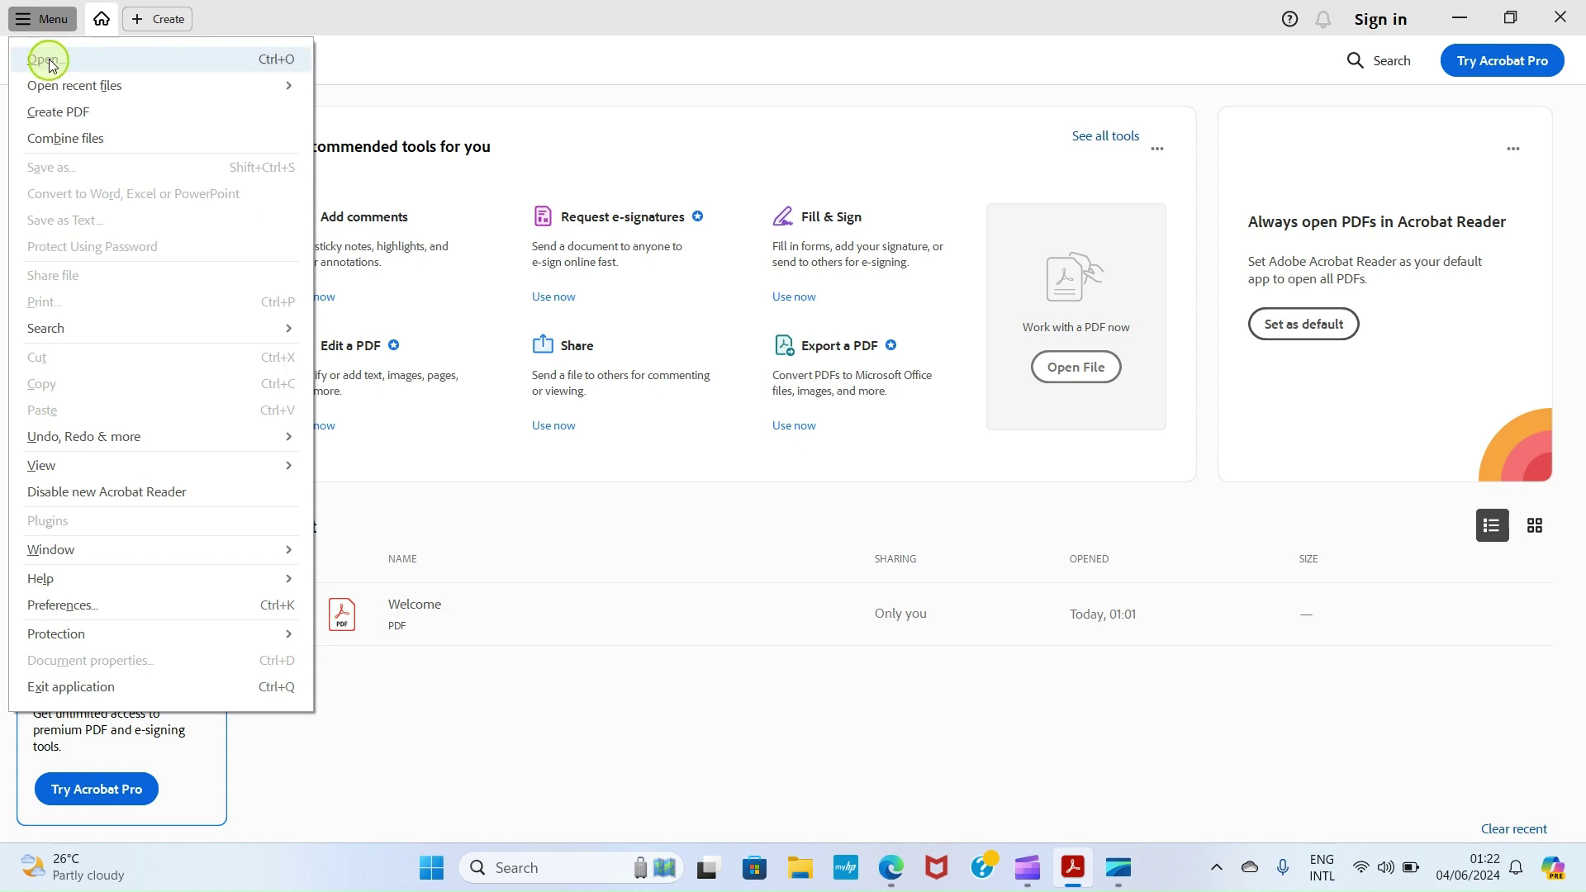
pyautogui.click(52, 64)
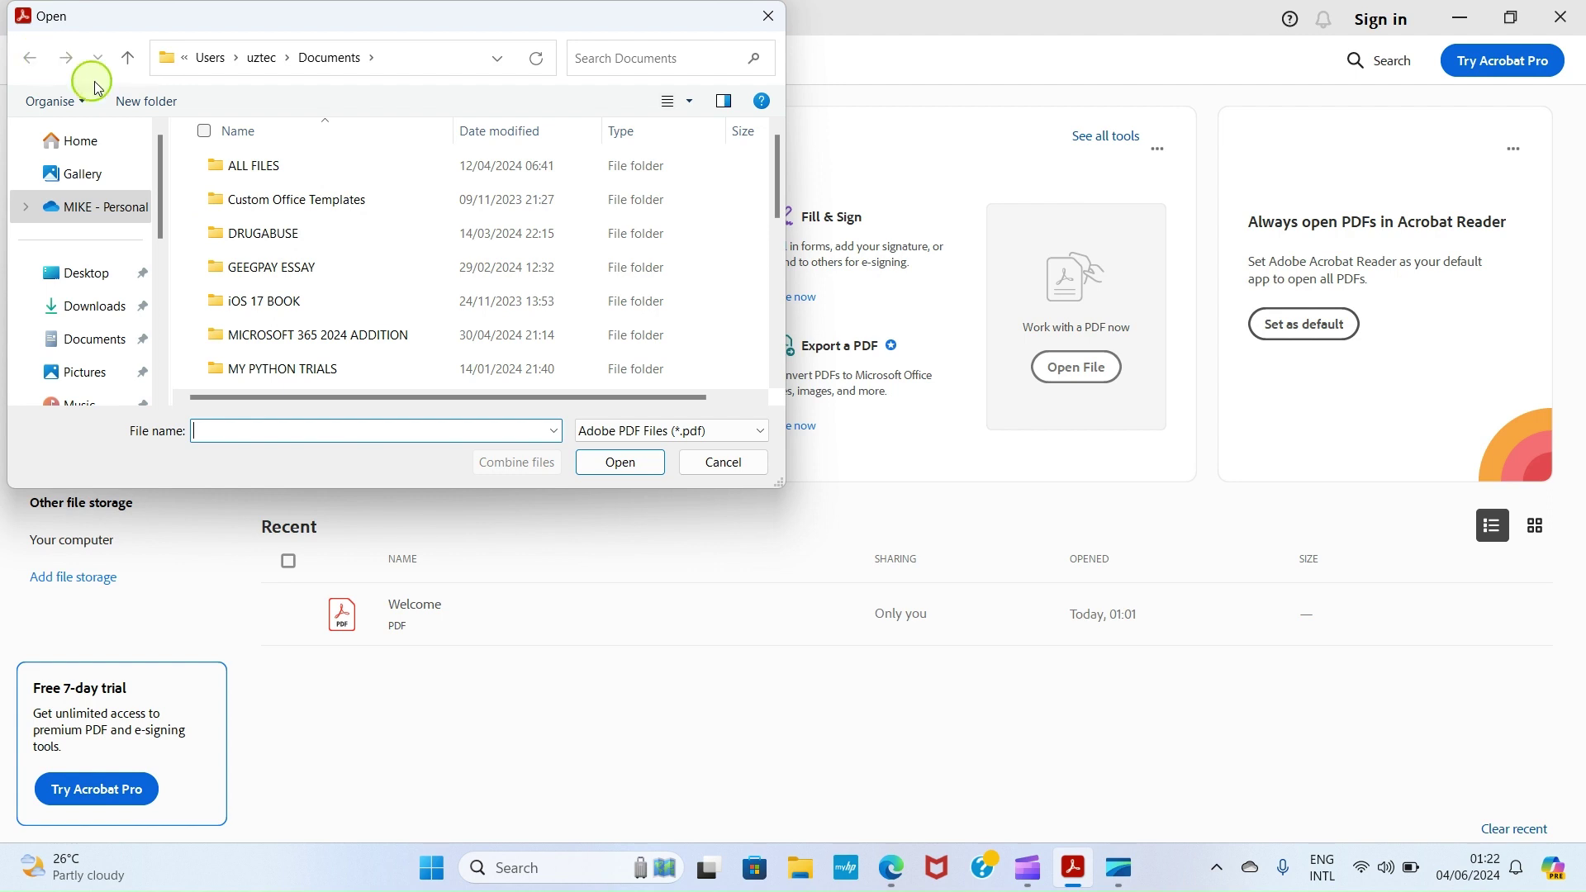
pyautogui.scroll(-2, 248, 221)
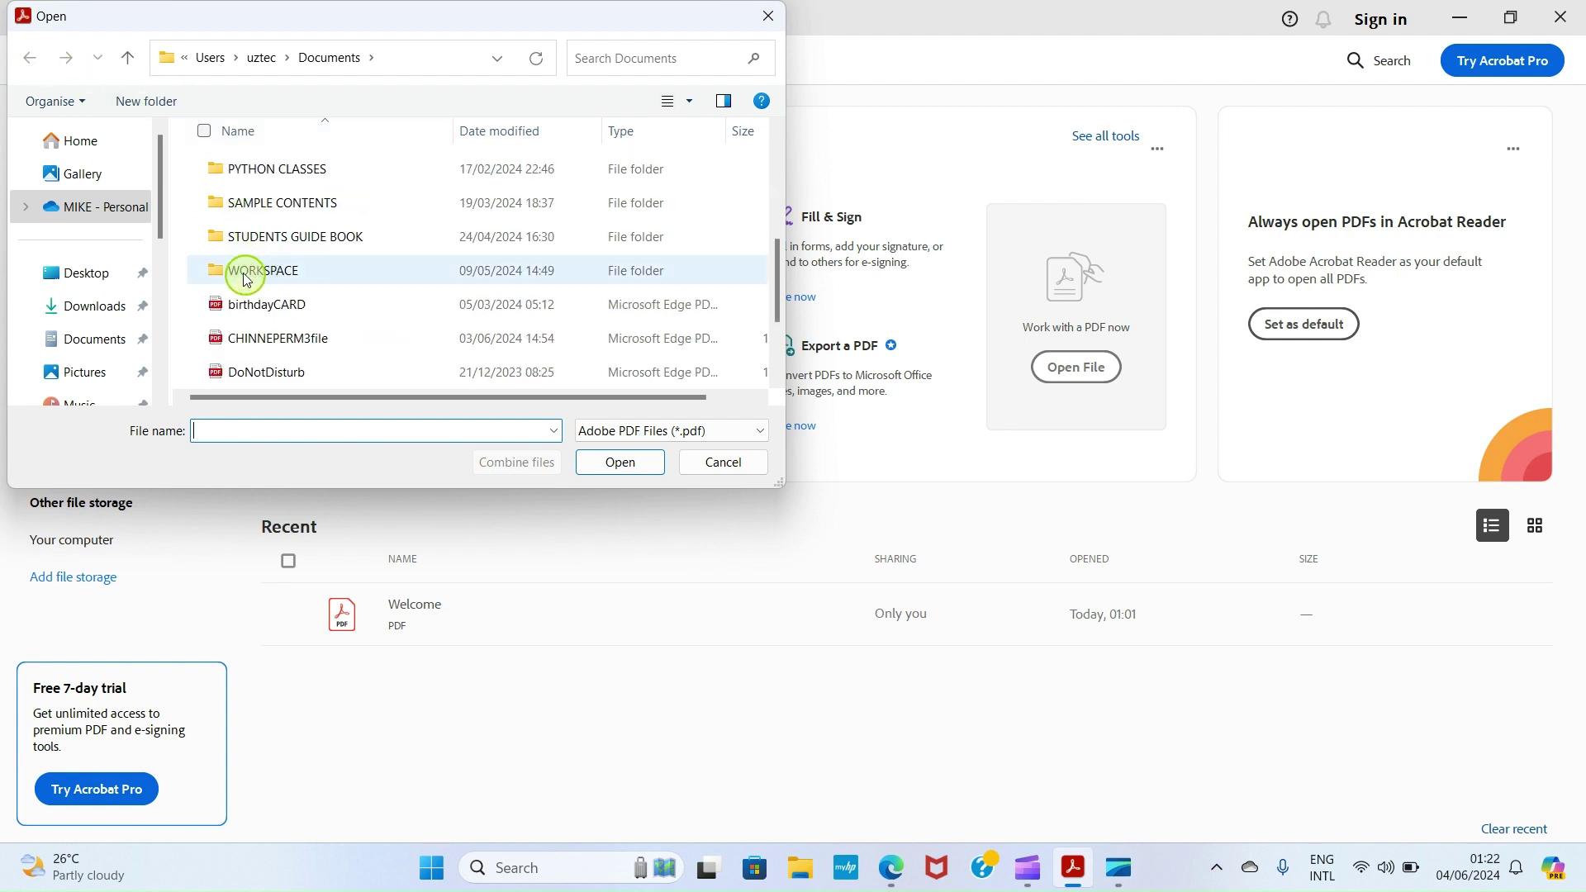
pyautogui.scroll(-1, 237, 236)
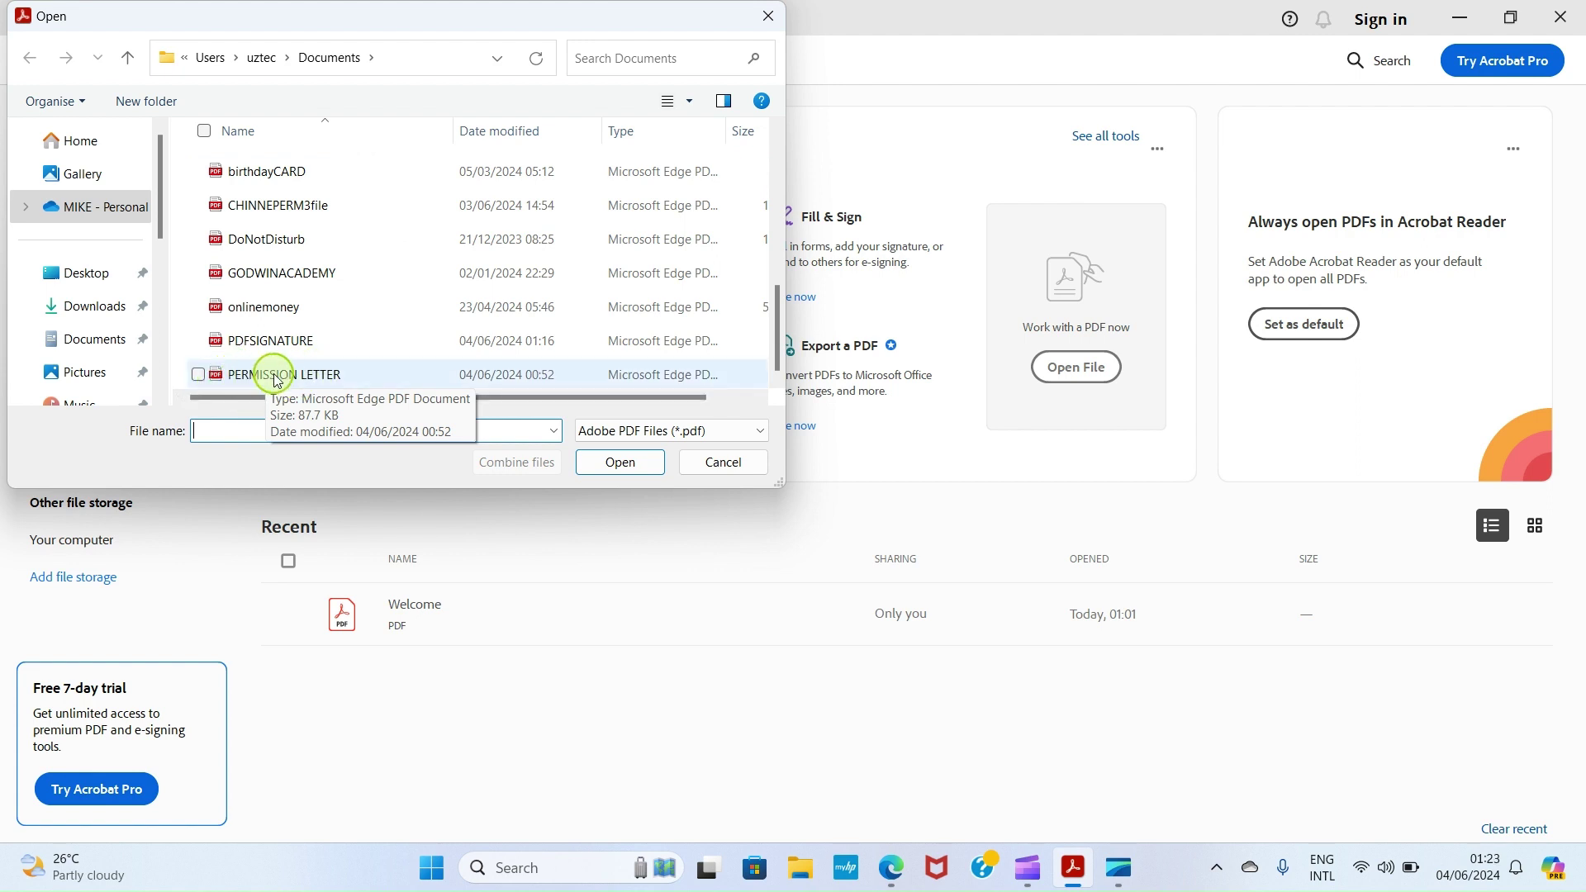
pyautogui.click(206, 377)
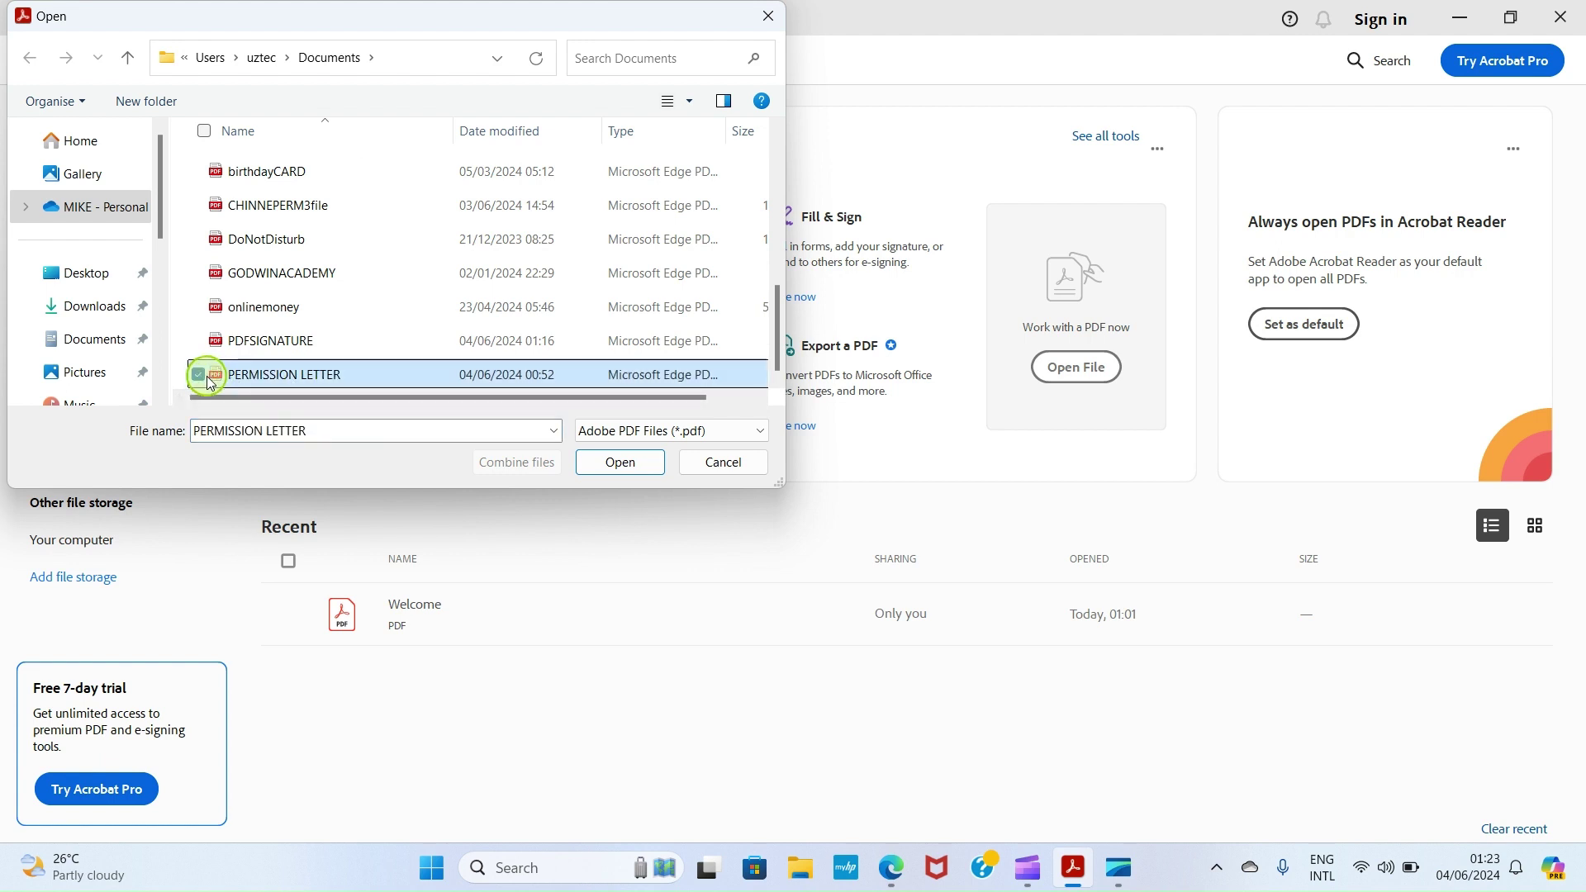
pyautogui.click(619, 462)
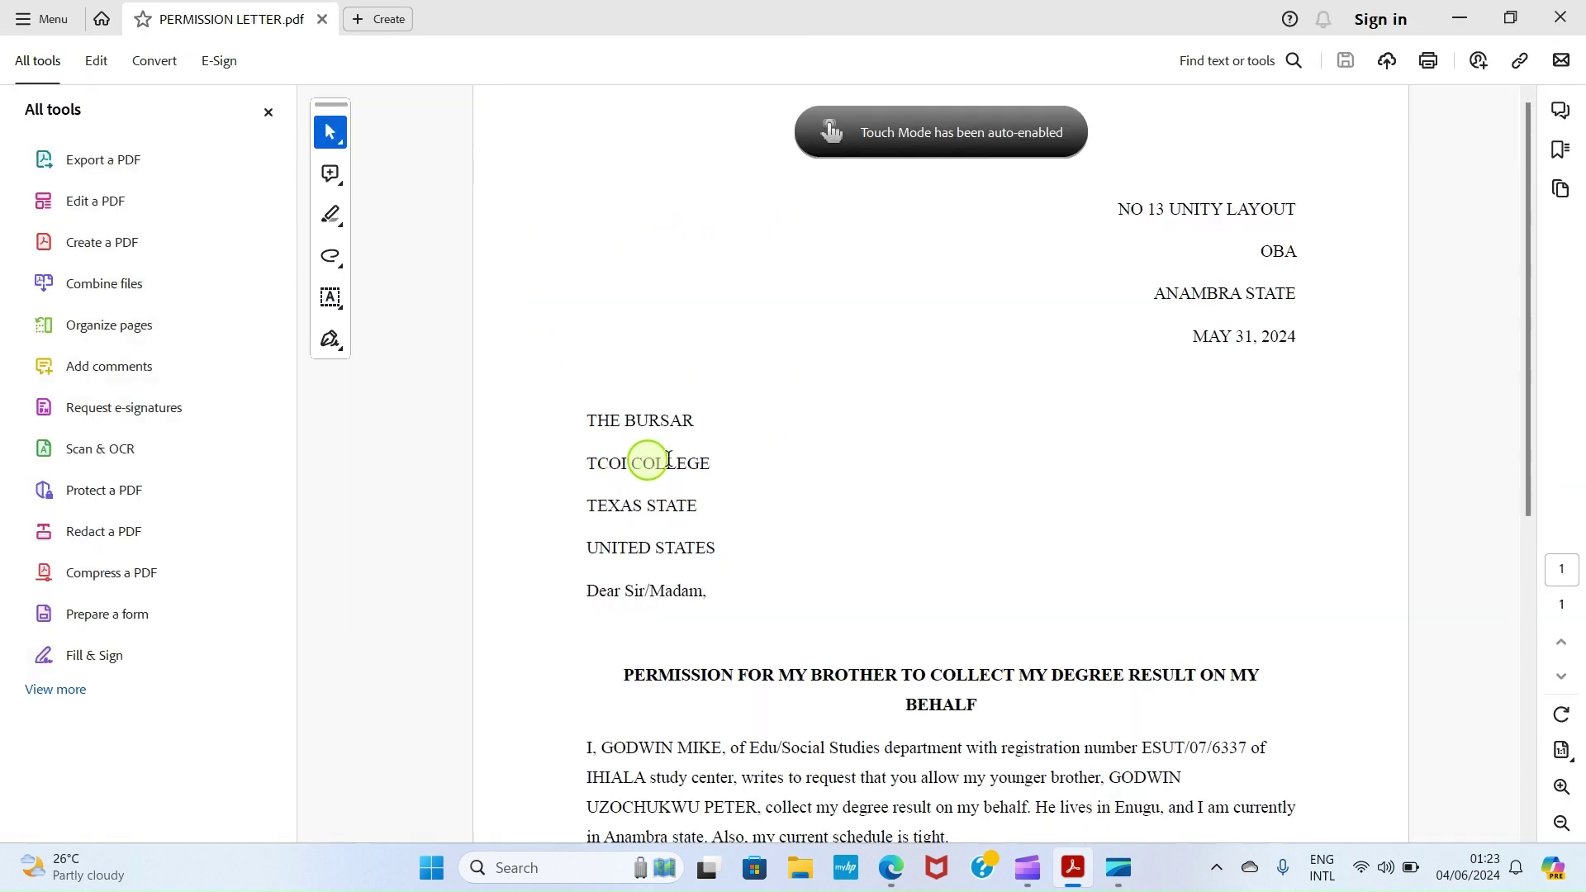
# - Bring the Yours faithfully closing into view and open Use a certificate from the full tool list
pyautogui.scroll(-5, 997, 431)
pyautogui.scroll(1, 998, 431)
pyautogui.scroll(4, 997, 430)
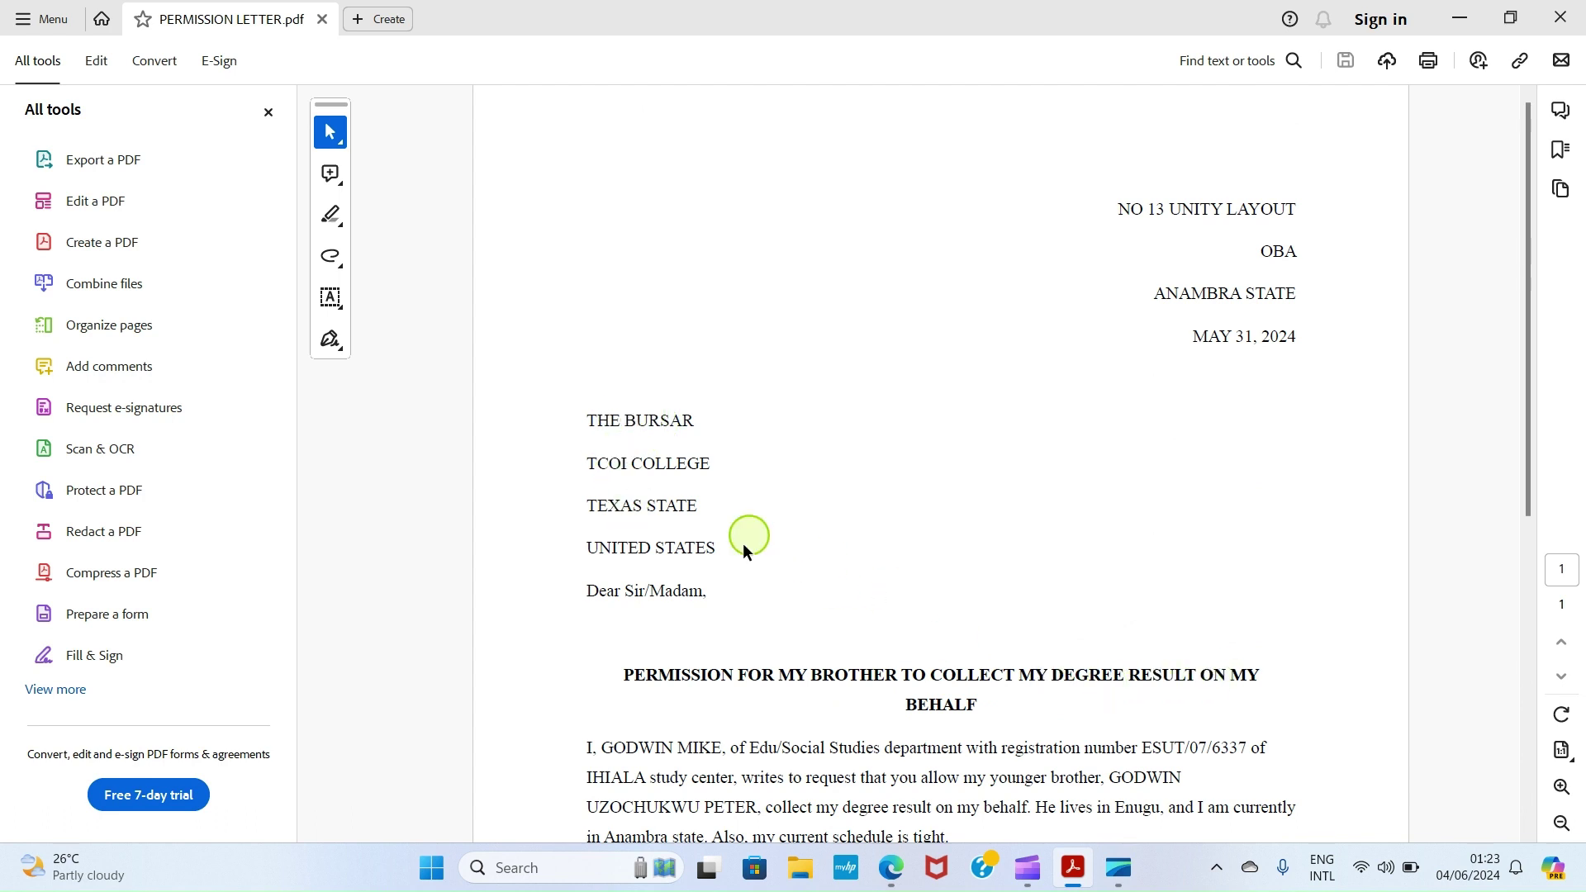
pyautogui.scroll(-4, 641, 517)
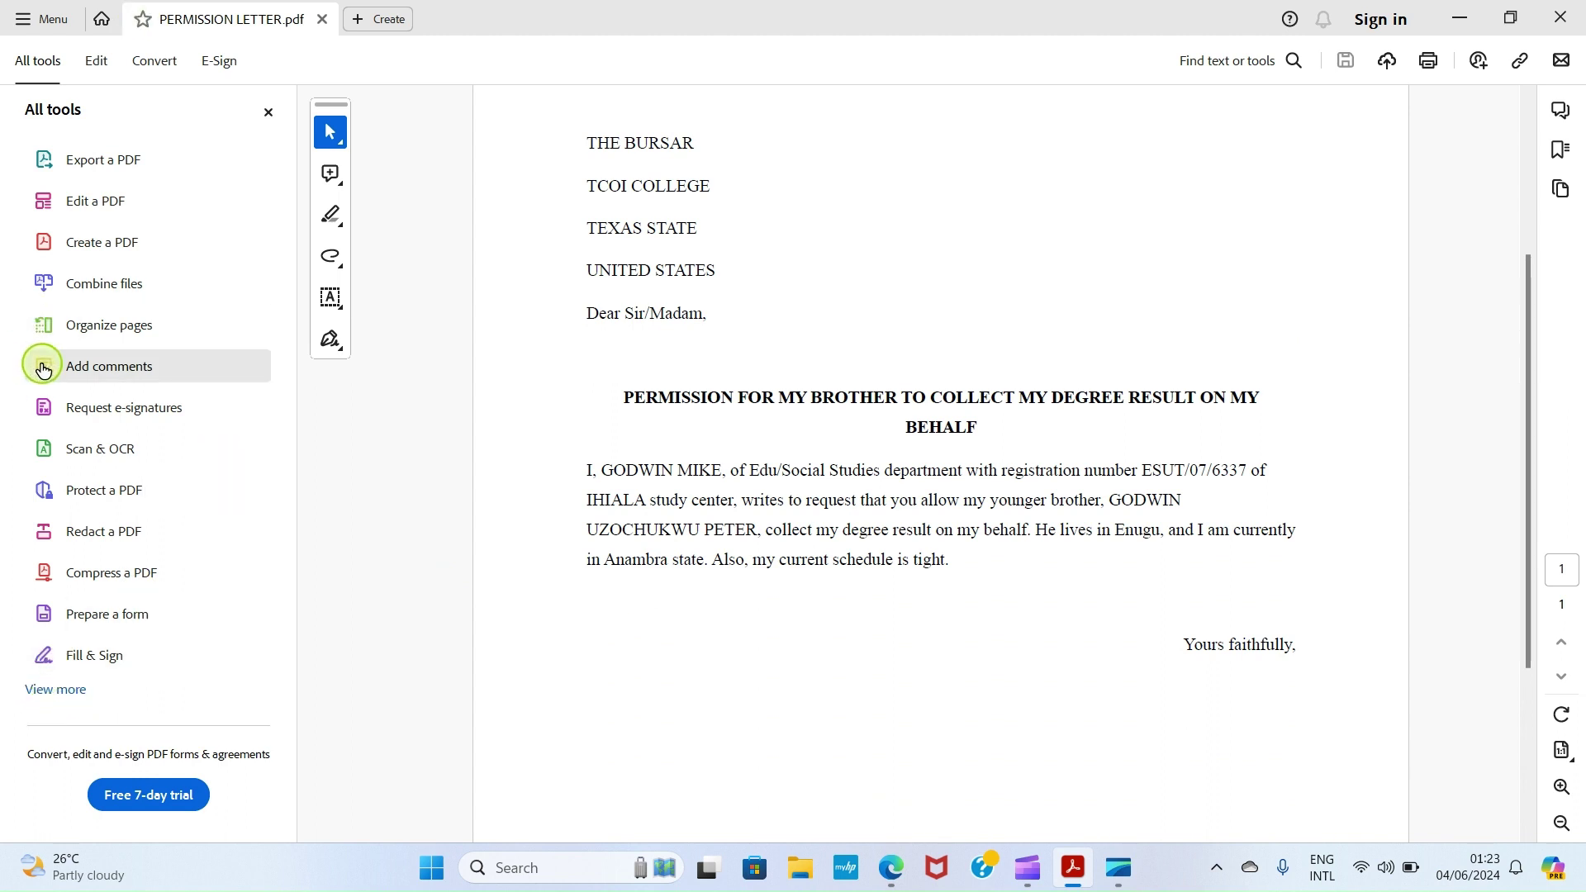
pyautogui.click(51, 691)
pyautogui.scroll(-2, 142, 619)
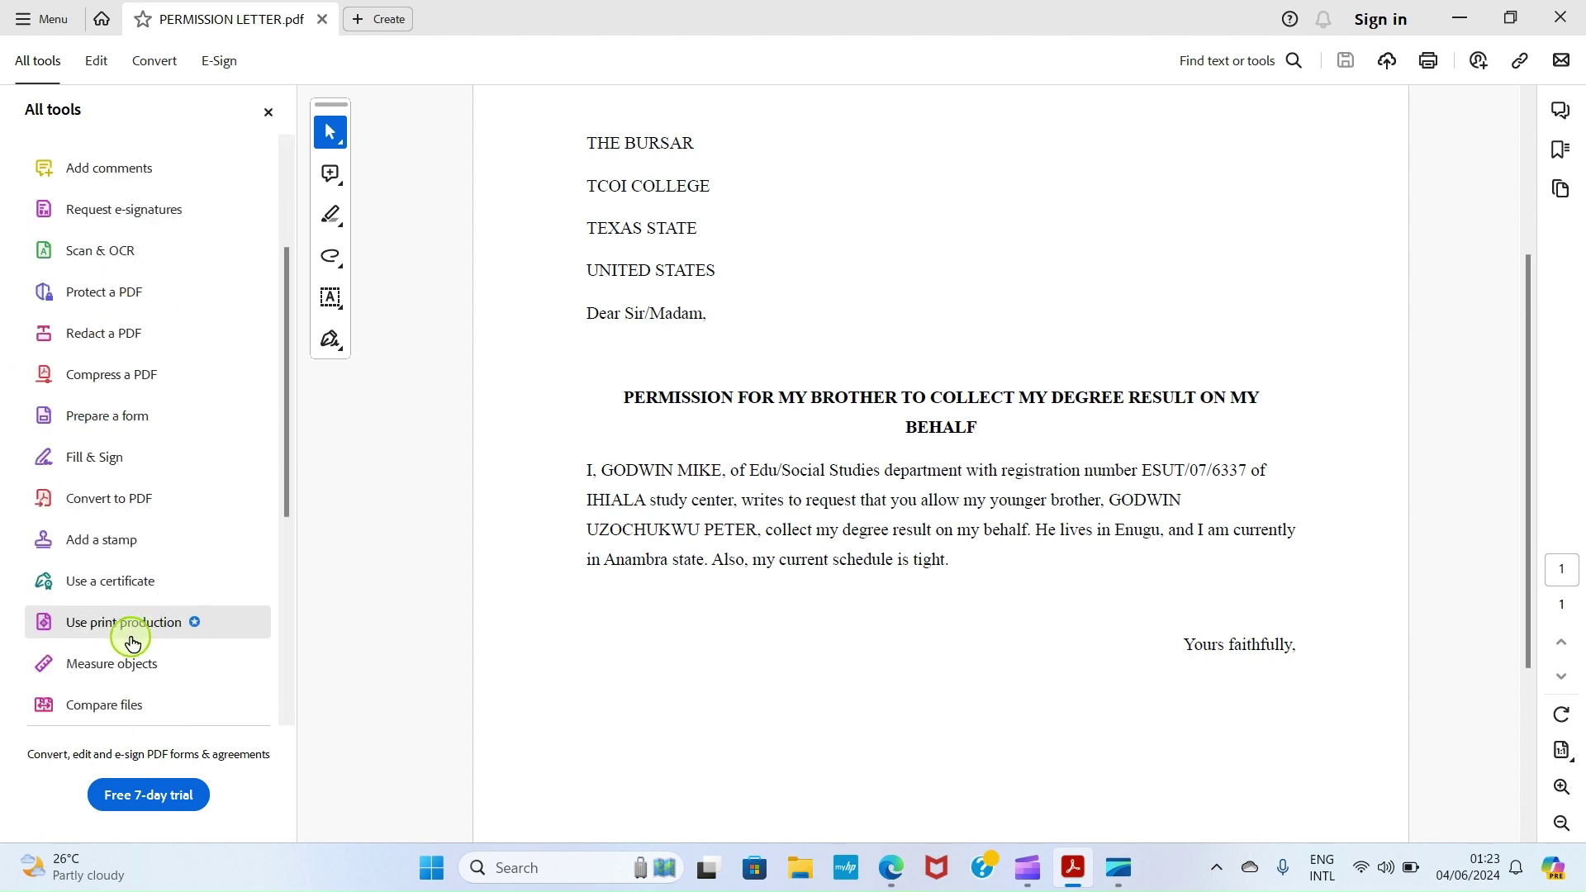
pyautogui.click(106, 583)
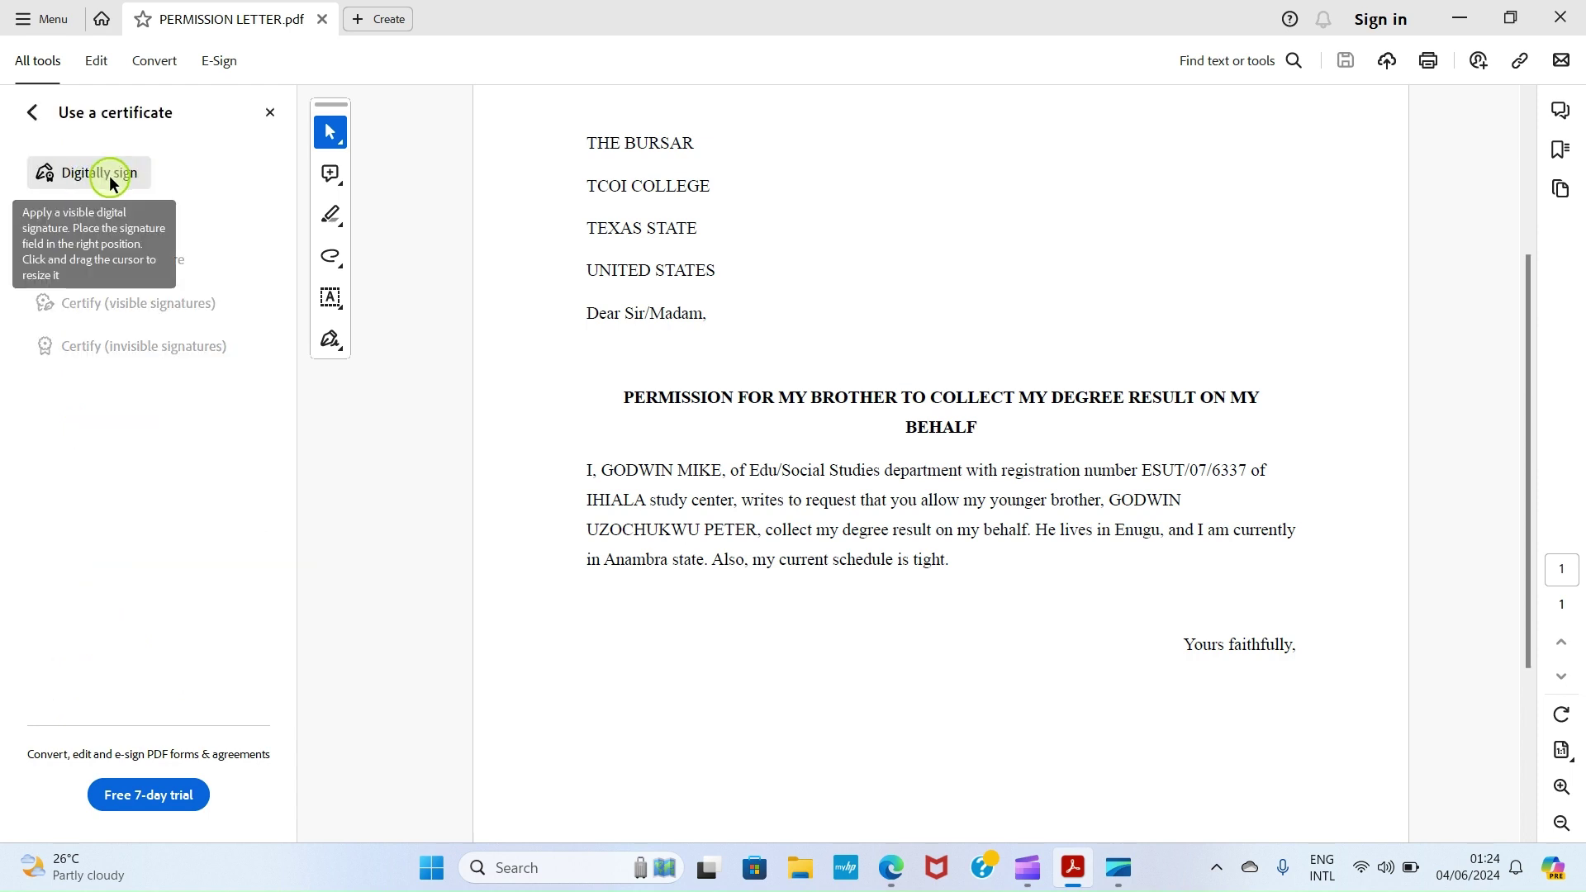
# - Start Digitally sign and draw the signature box at lower right below Yours faithfully
pyautogui.click(109, 175)
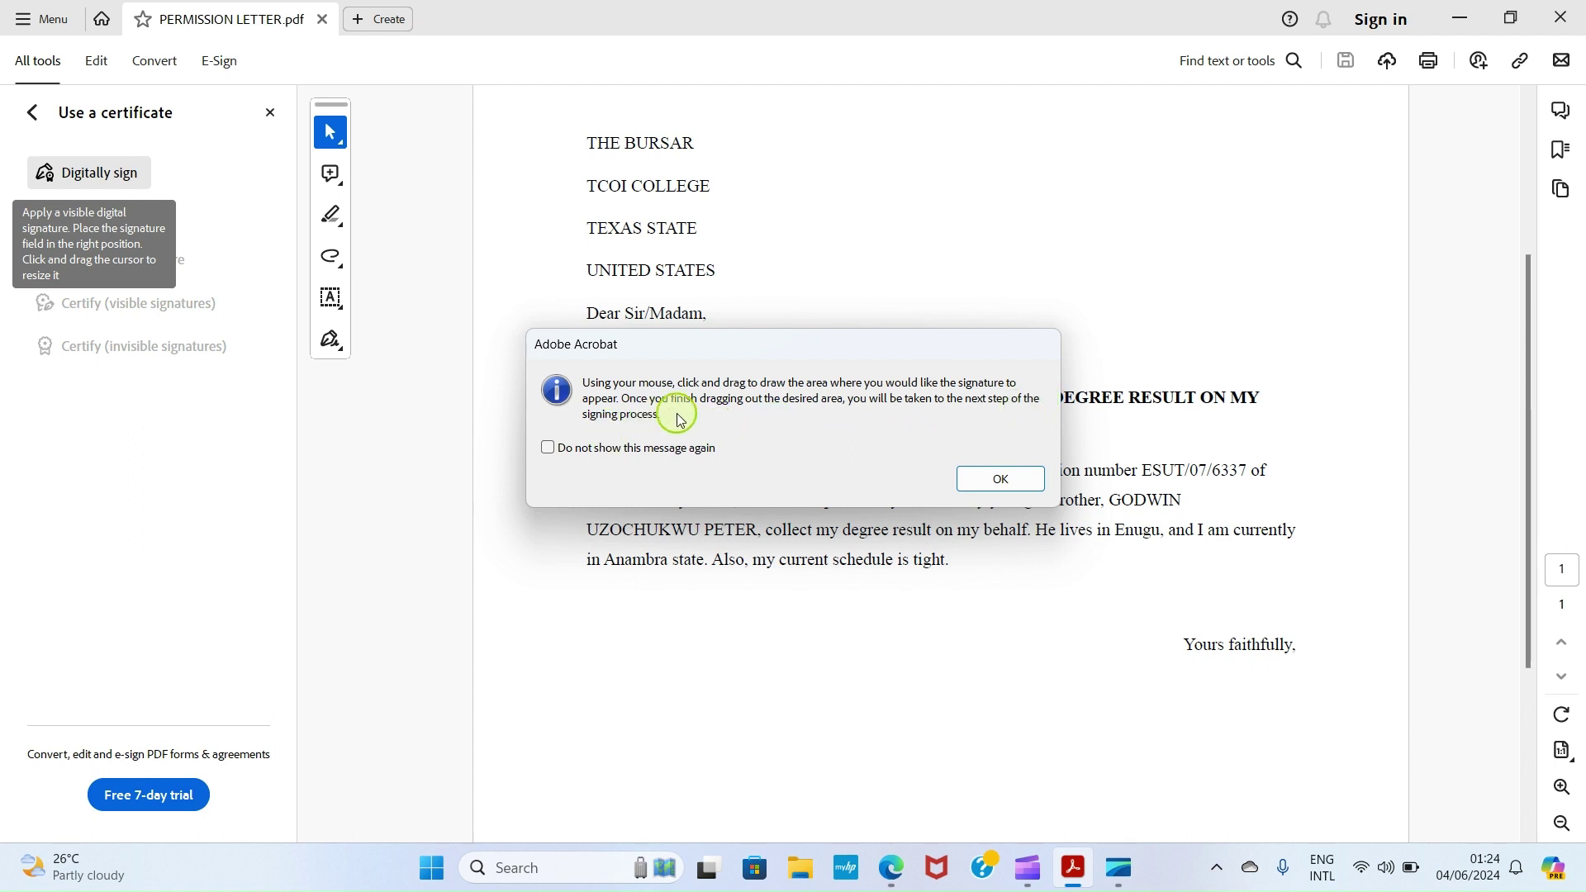
pyautogui.click(1005, 480)
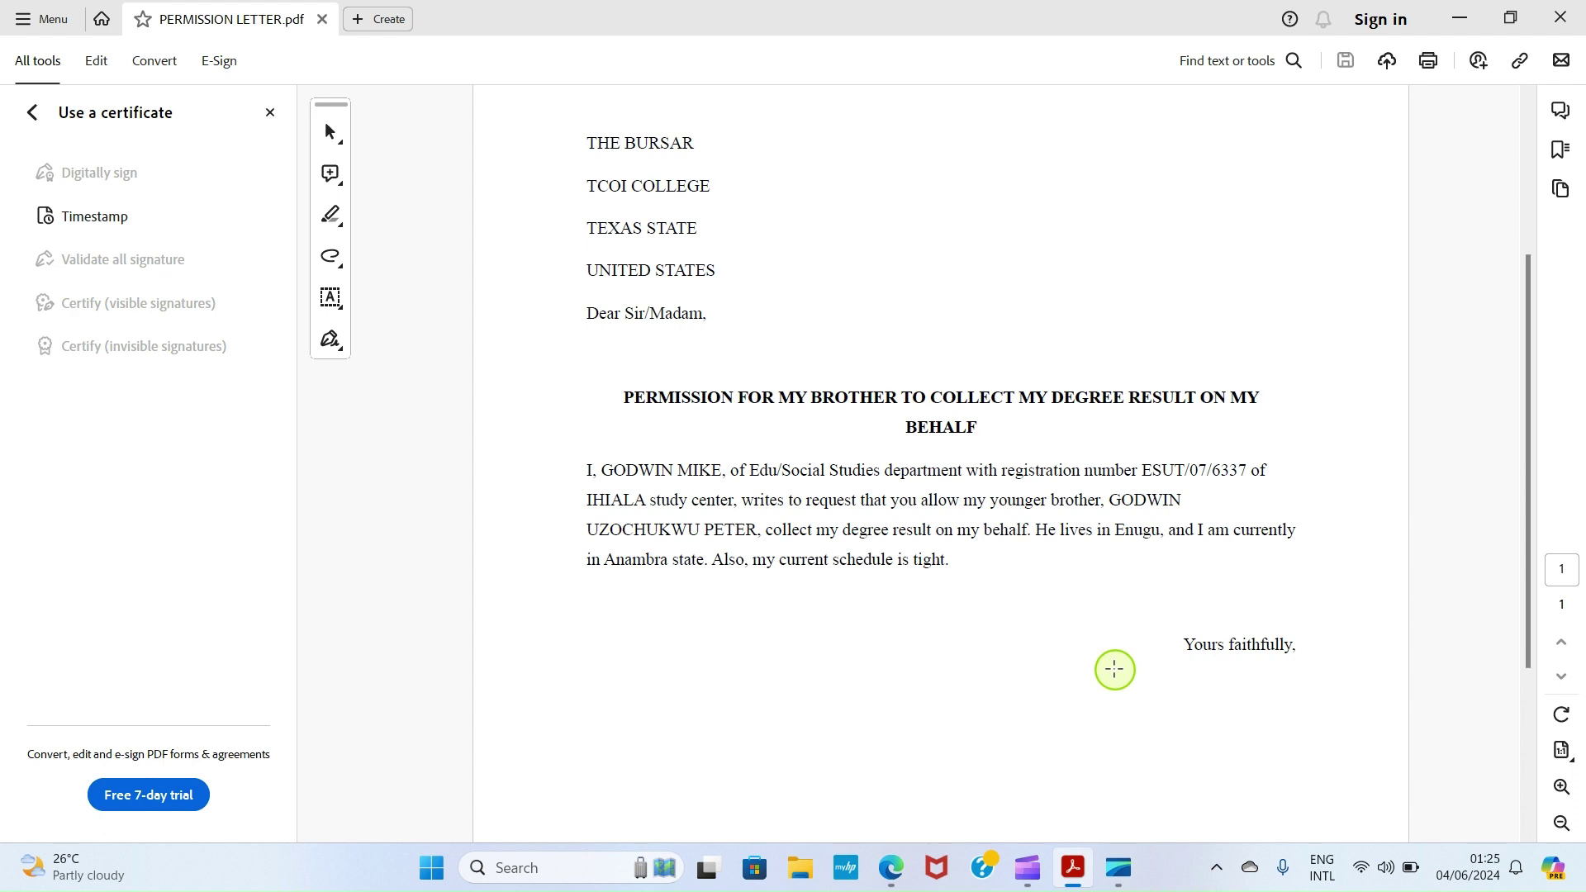
pyautogui.moveTo(1114, 670)
pyautogui.mouseDown()
pyautogui.moveTo(1189, 736)
pyautogui.moveTo(1380, 782)
pyautogui.moveTo(1394, 813)
pyautogui.mouseUp()
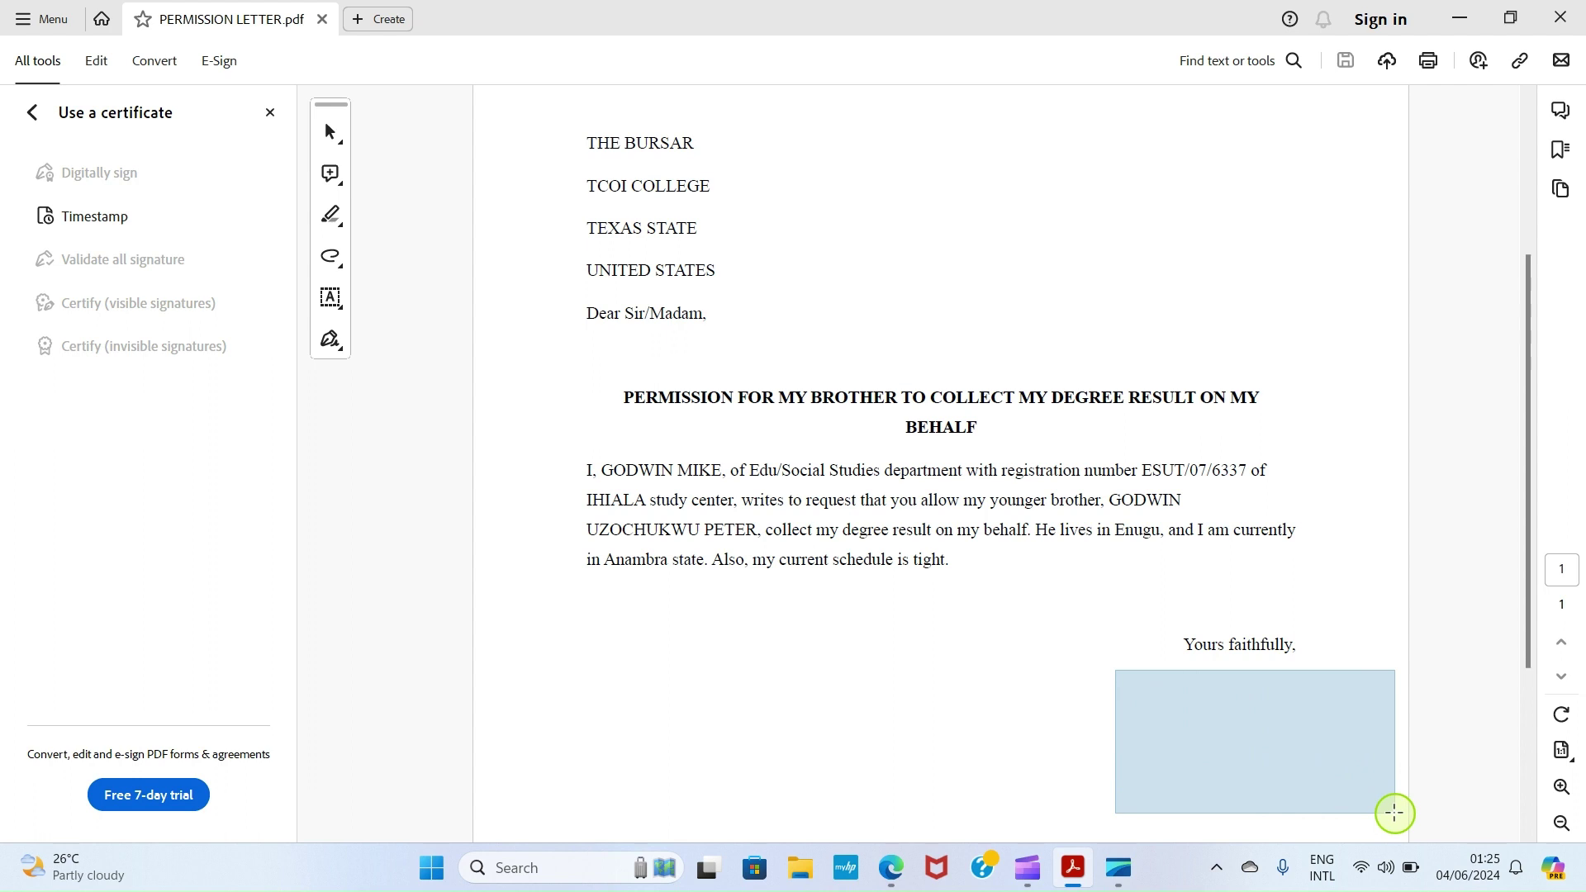
pyautogui.moveTo(1394, 813); pyautogui.dragTo(1394, 813)
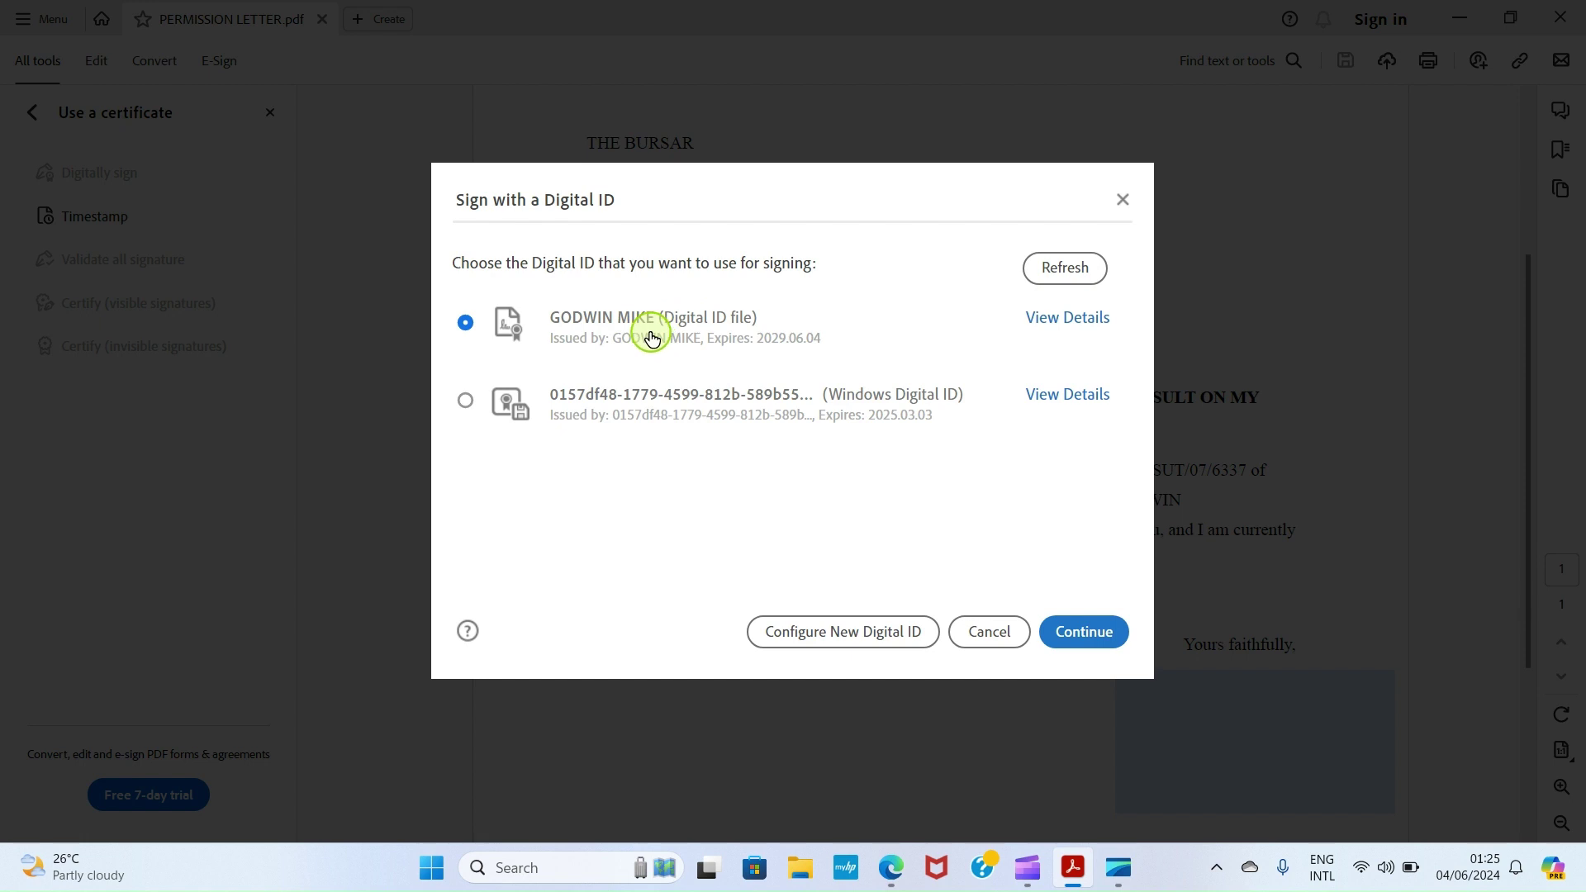
# - Sign the letter with the self-signed Digital ID file, entering its password, with document locking on
pyautogui.click(651, 337)
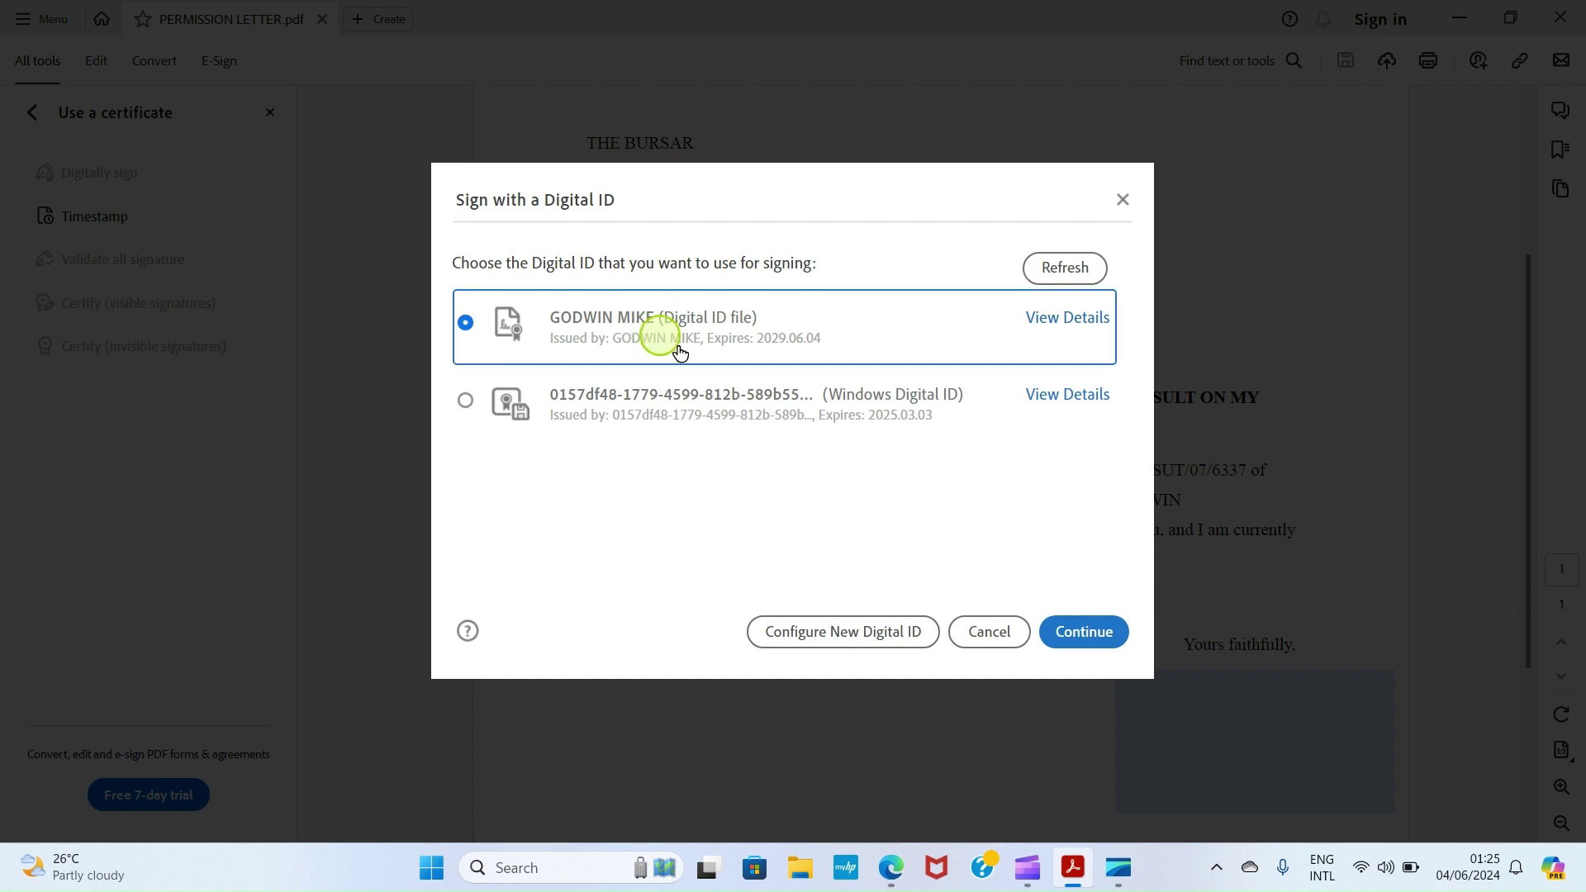
pyautogui.click(1079, 636)
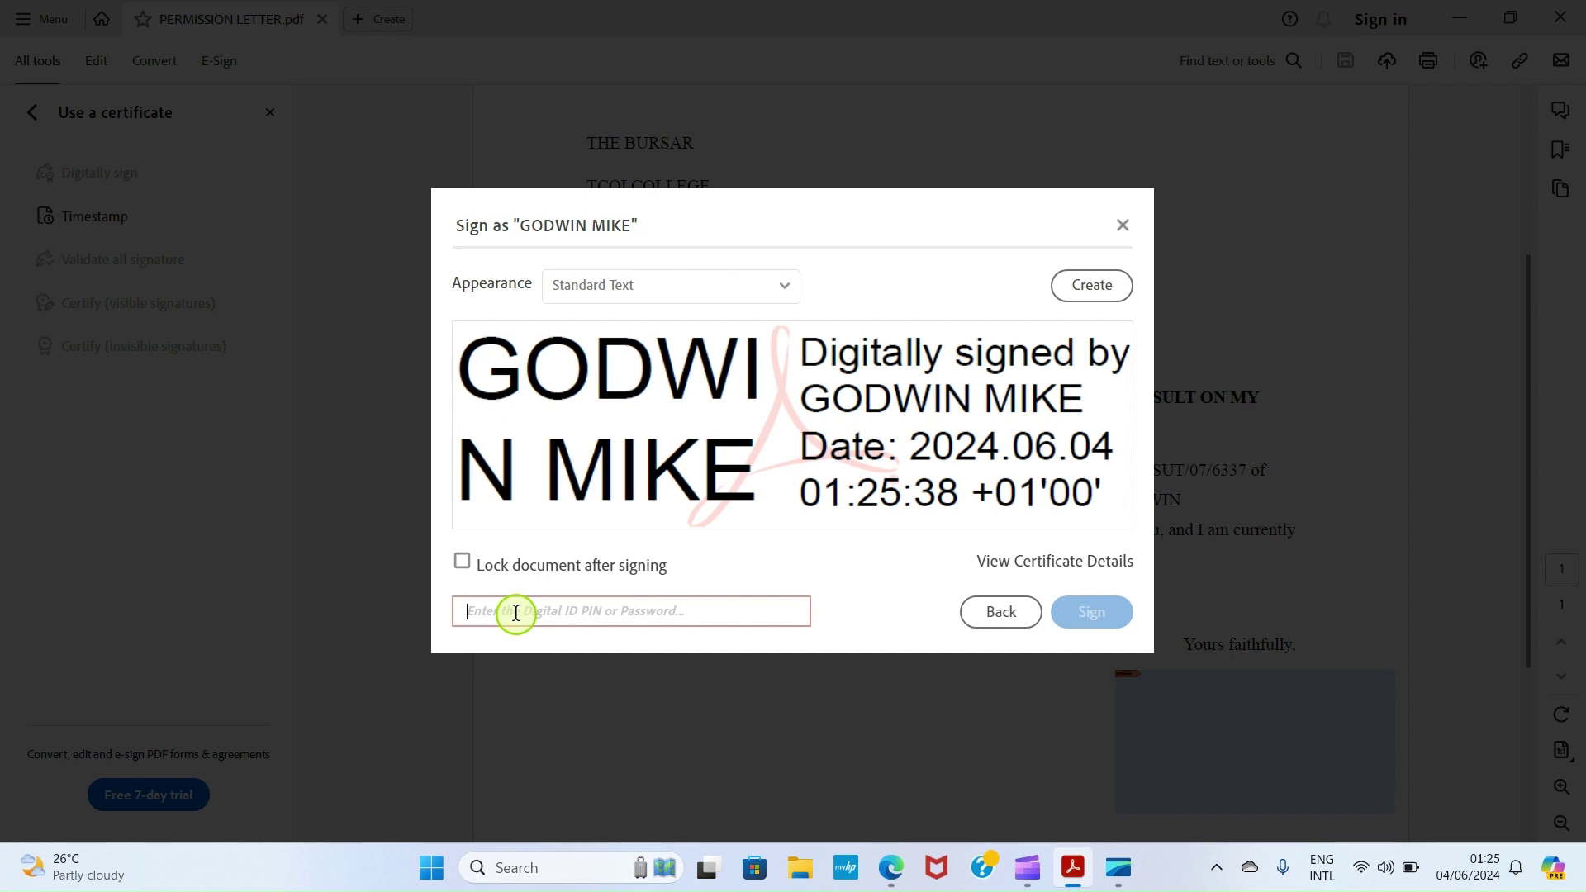
pyautogui.write('************')
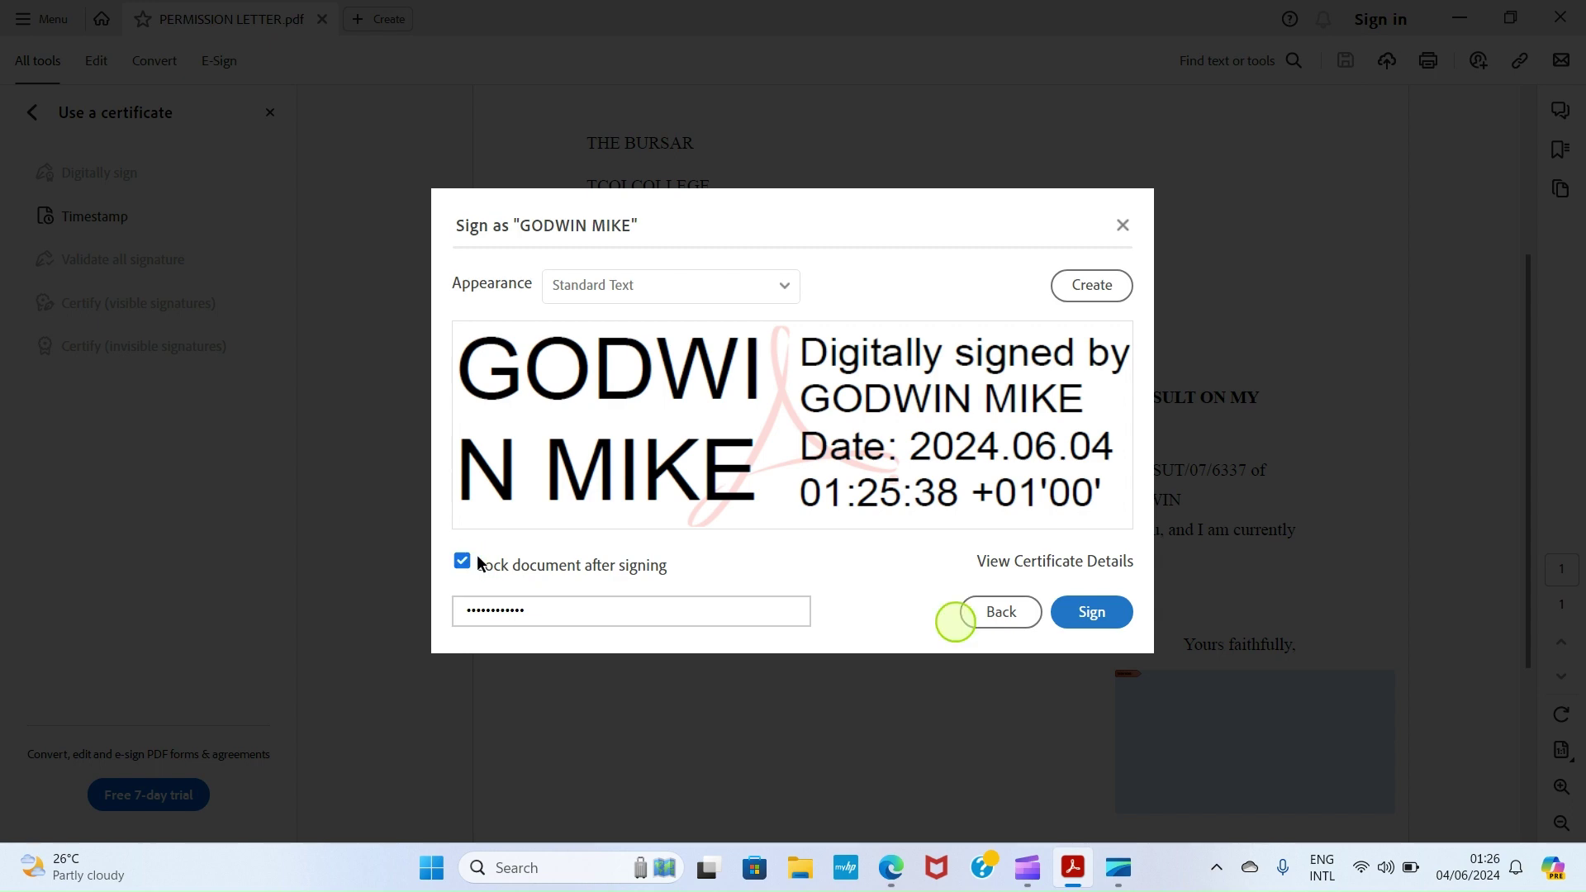
pyautogui.click(1088, 614)
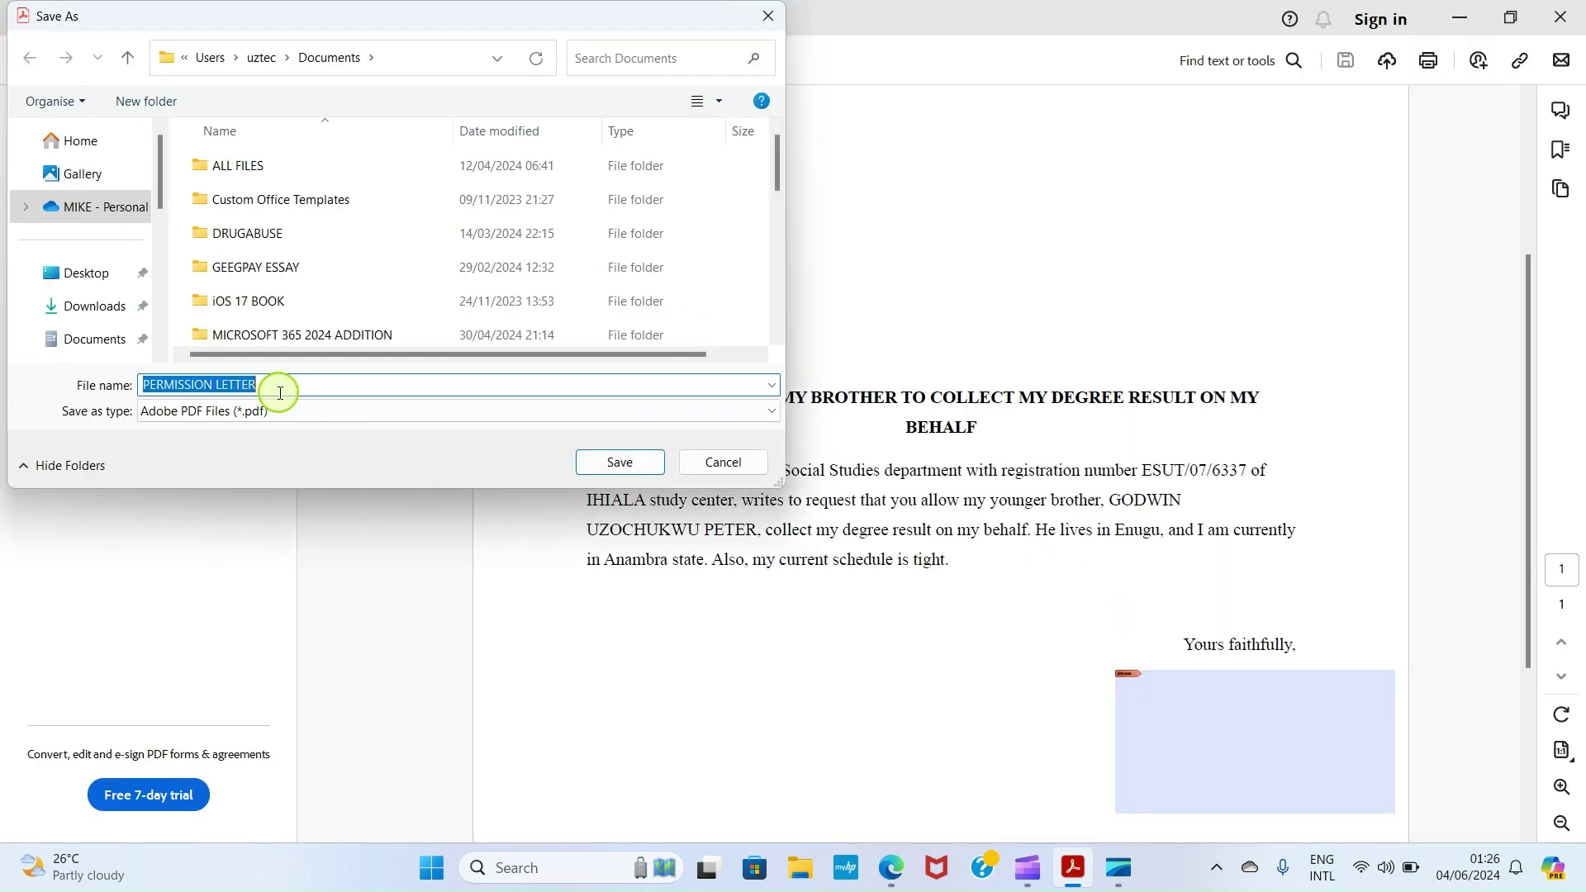
# - Save the signed copy to Documents, editing the file name to PERMISSION LETTERAFTER
pyautogui.click(283, 379)
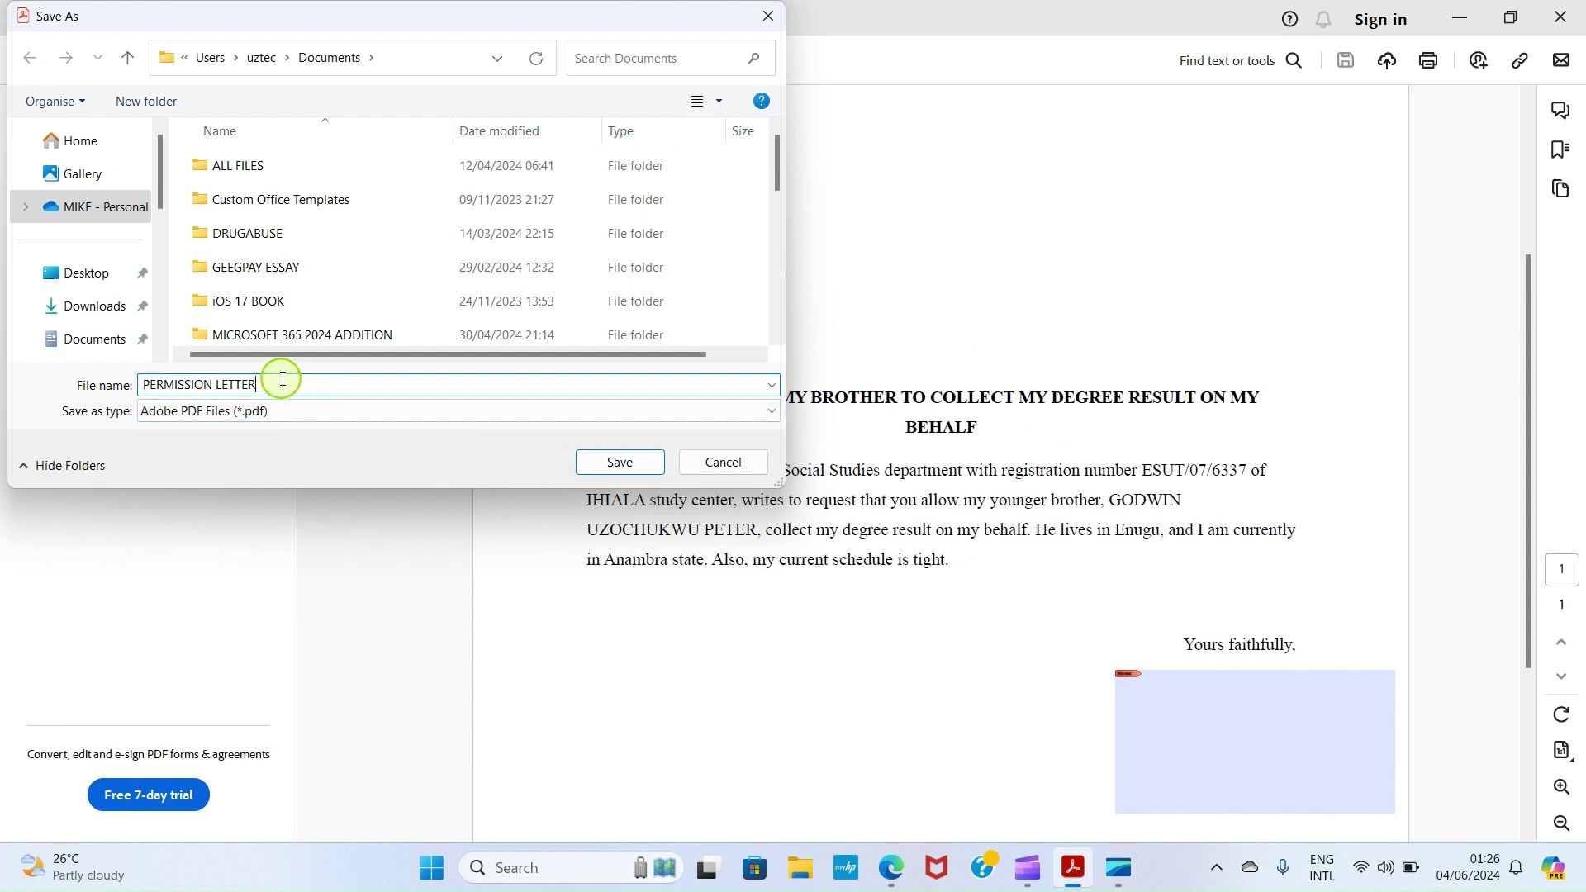
pyautogui.click(83, 339)
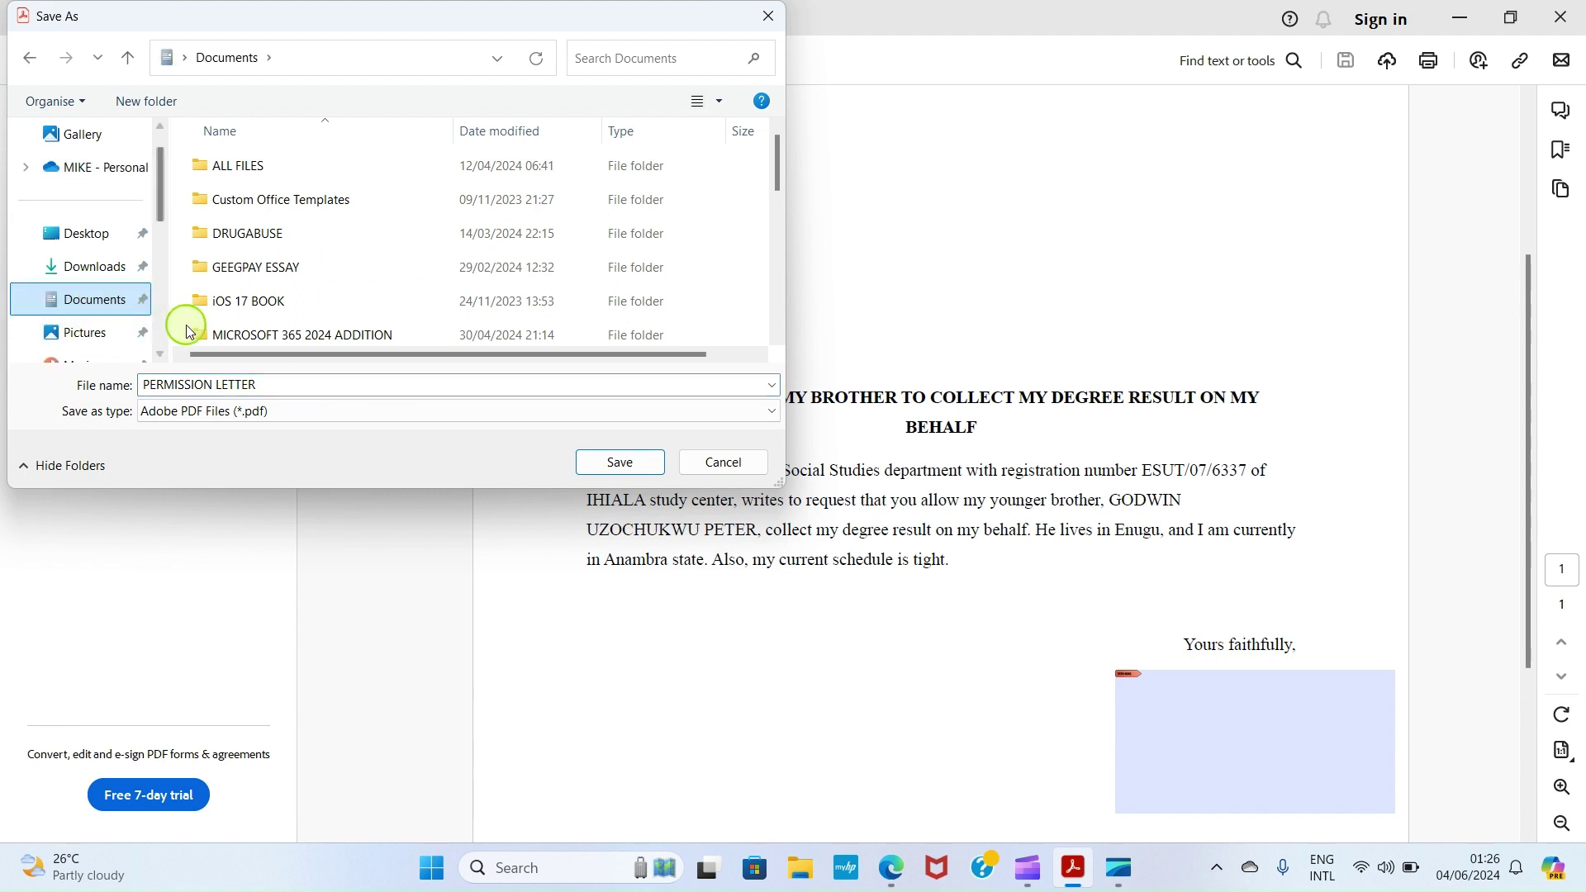
pyautogui.click(290, 379)
pyautogui.doubleClick(290, 381)
pyautogui.click(291, 381)
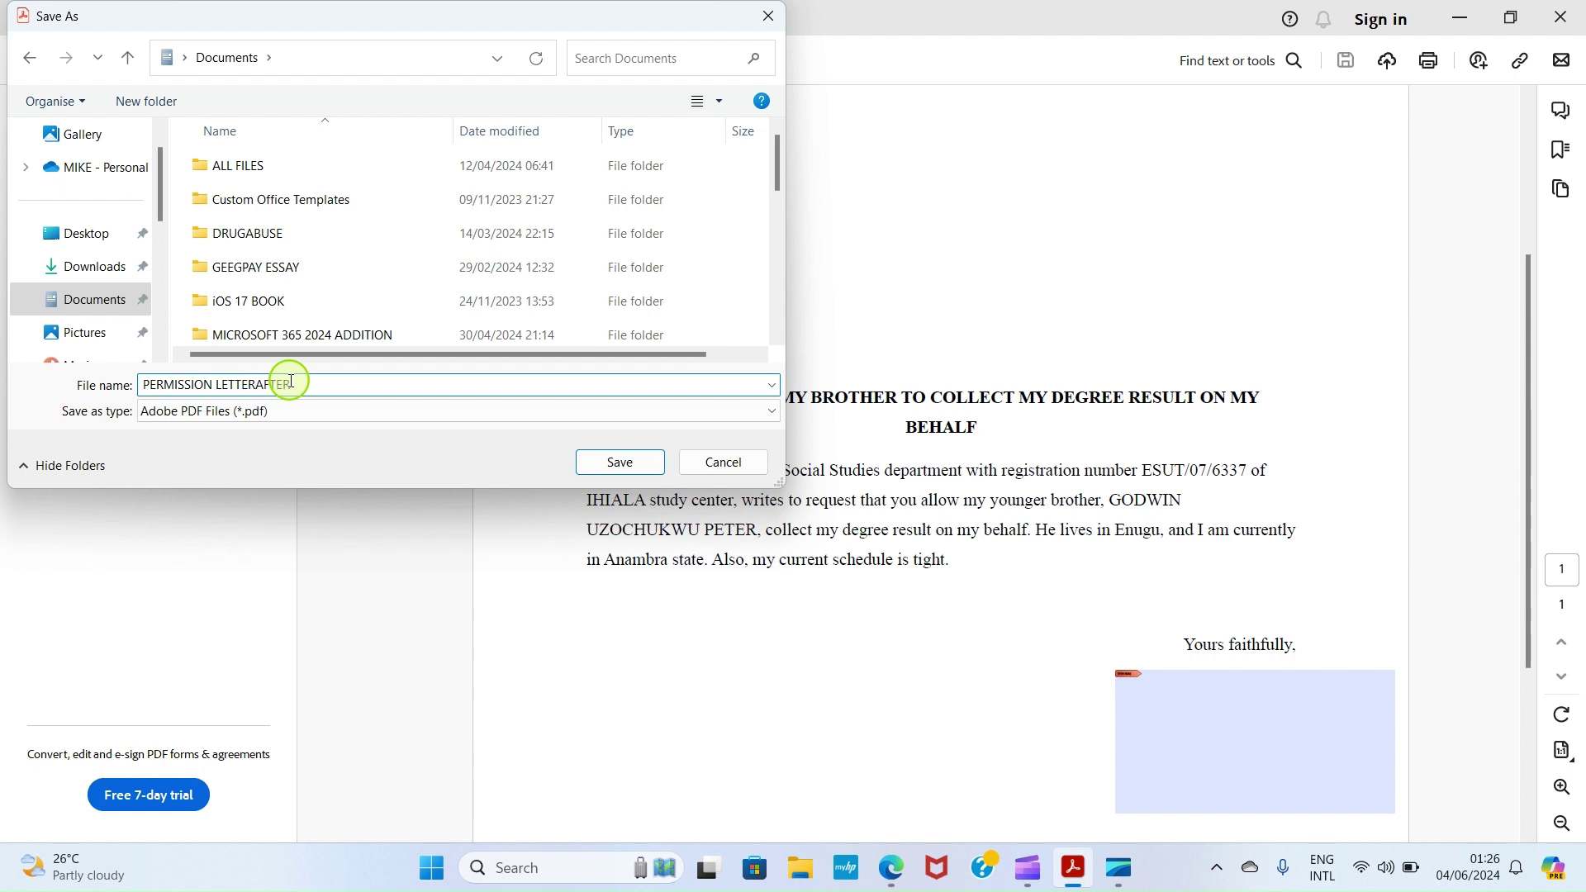